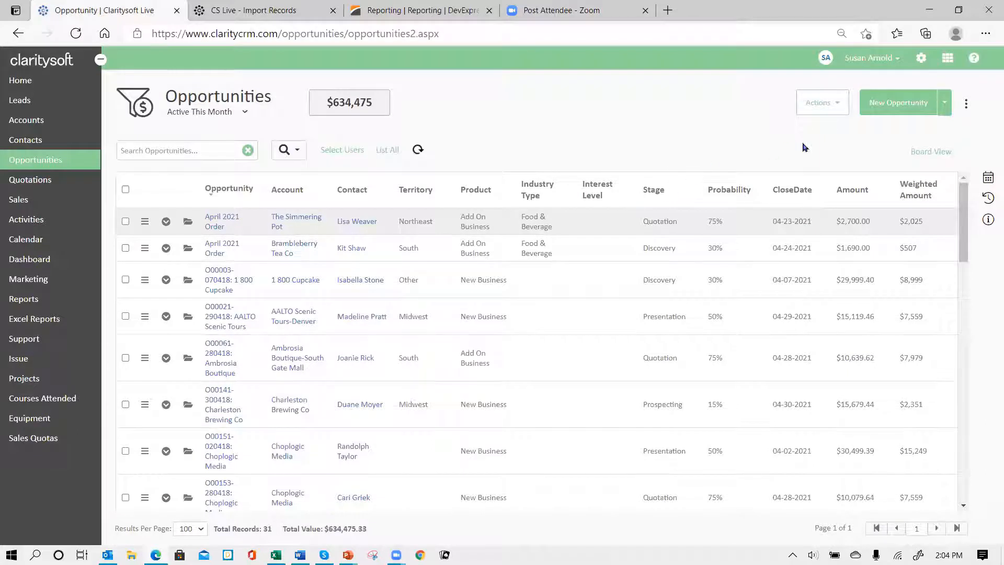
# Review the Opportunity custom fields and their data types in the customization settings
pyautogui.click(921, 61)
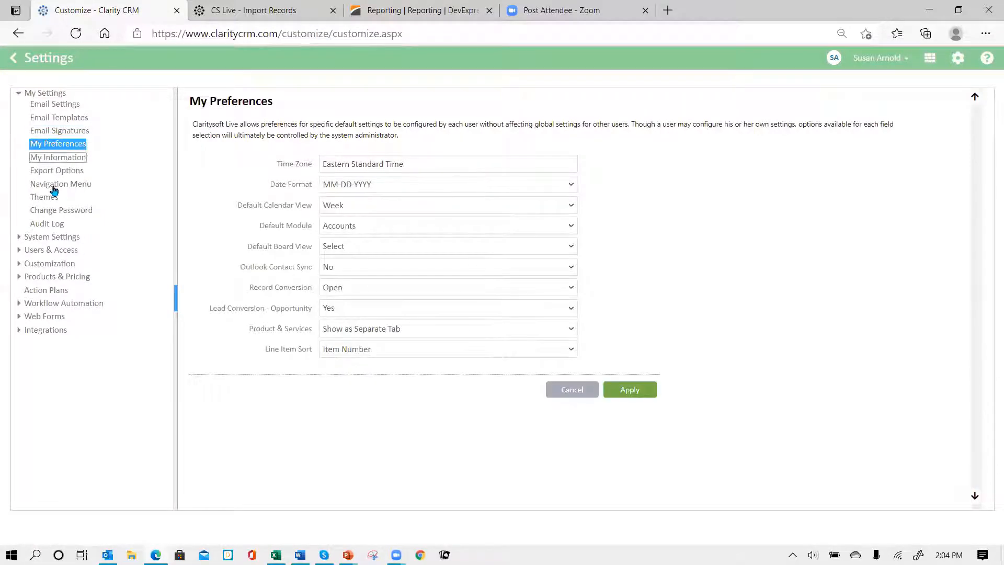
pyautogui.click(46, 263)
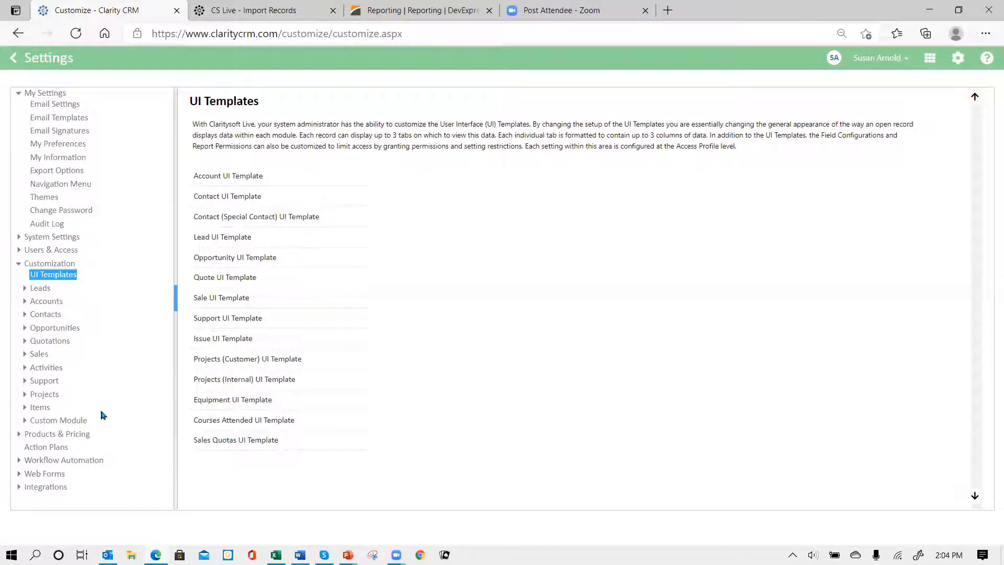
pyautogui.click(59, 330)
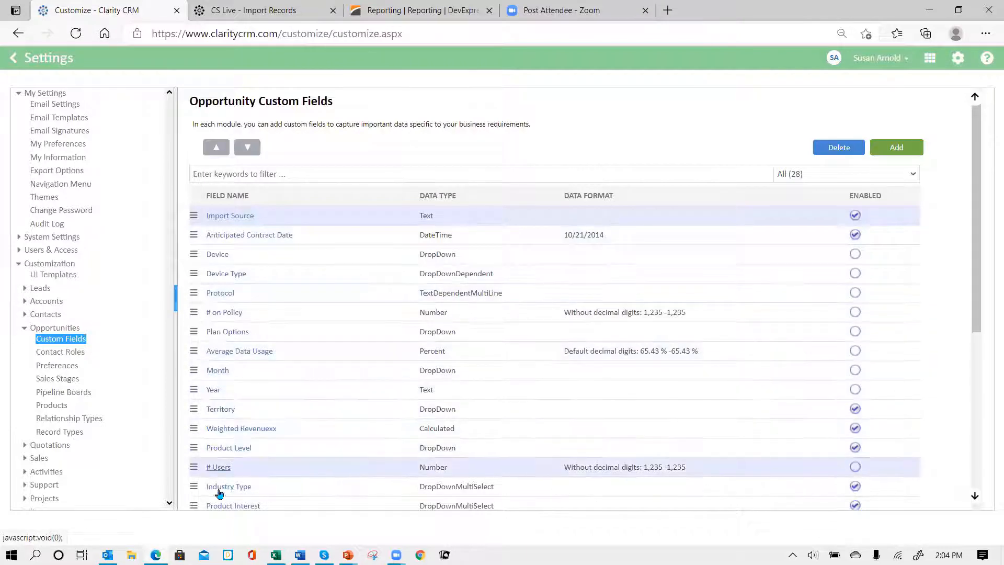
pyautogui.scroll(-1, 308, 397)
pyautogui.scroll(-3, 300, 452)
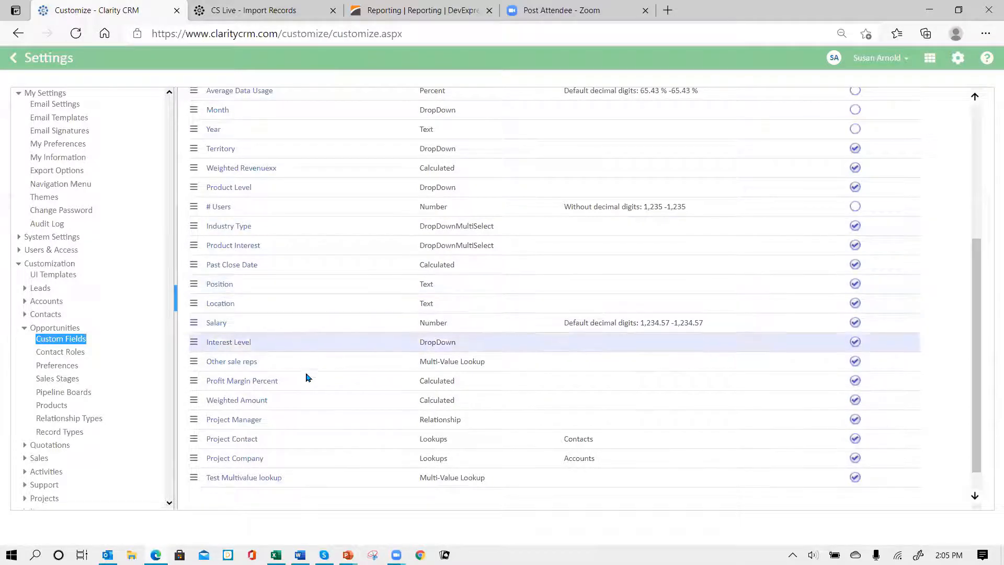
pyautogui.scroll(-1, 285, 414)
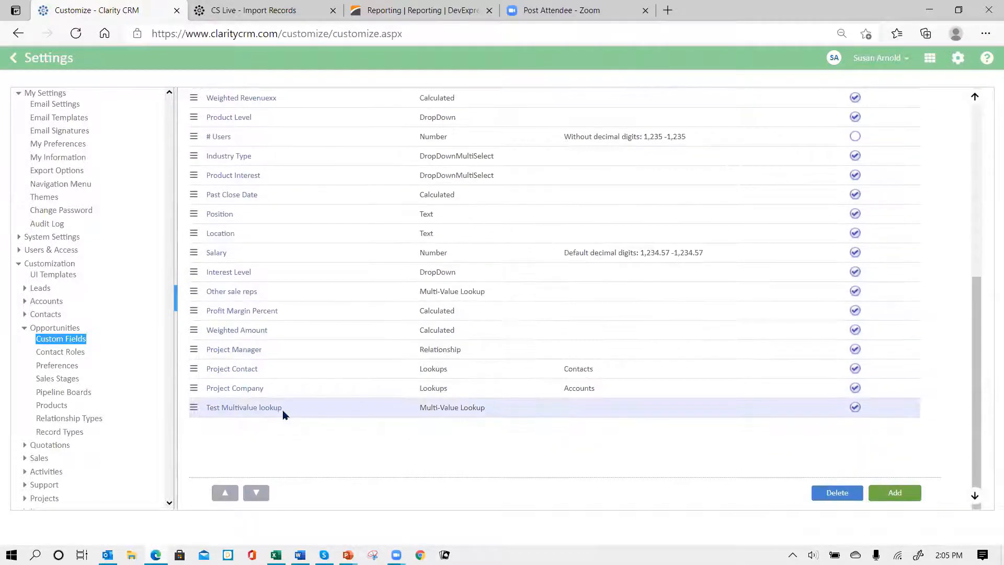
pyautogui.scroll(5, 286, 400)
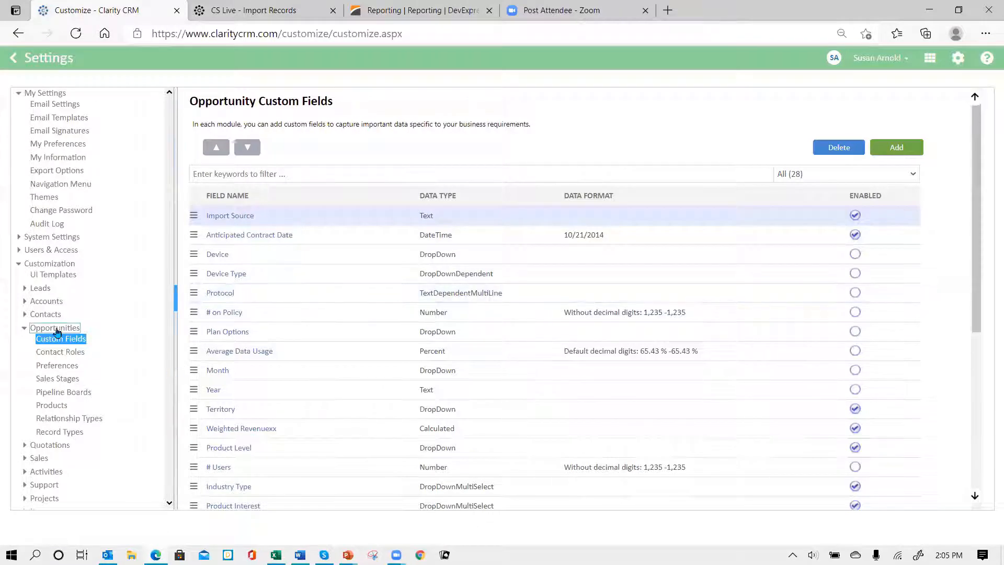
# Review the Quotations custom fields and compare them with the Opportunity fields
pyautogui.click(24, 329)
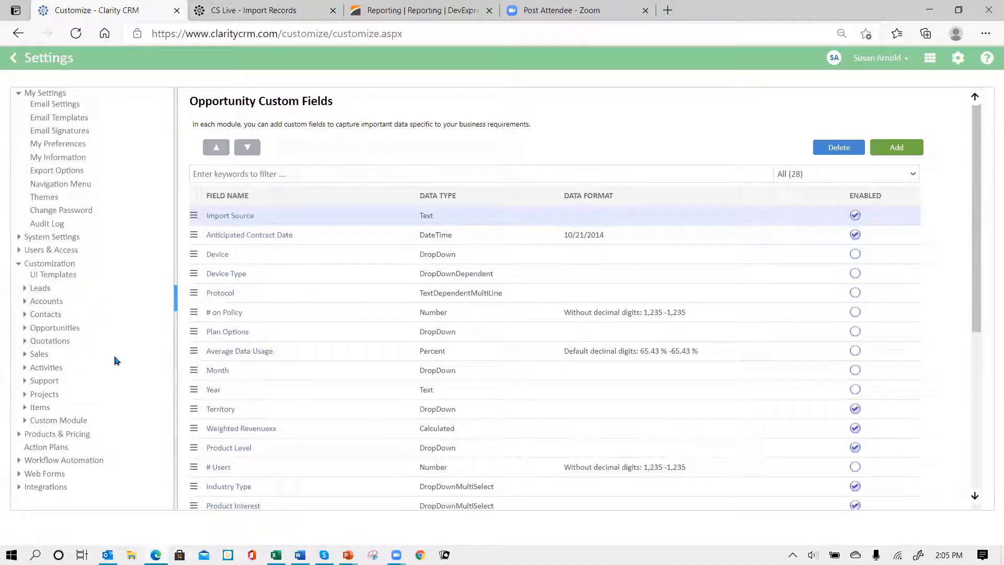
pyautogui.click(39, 340)
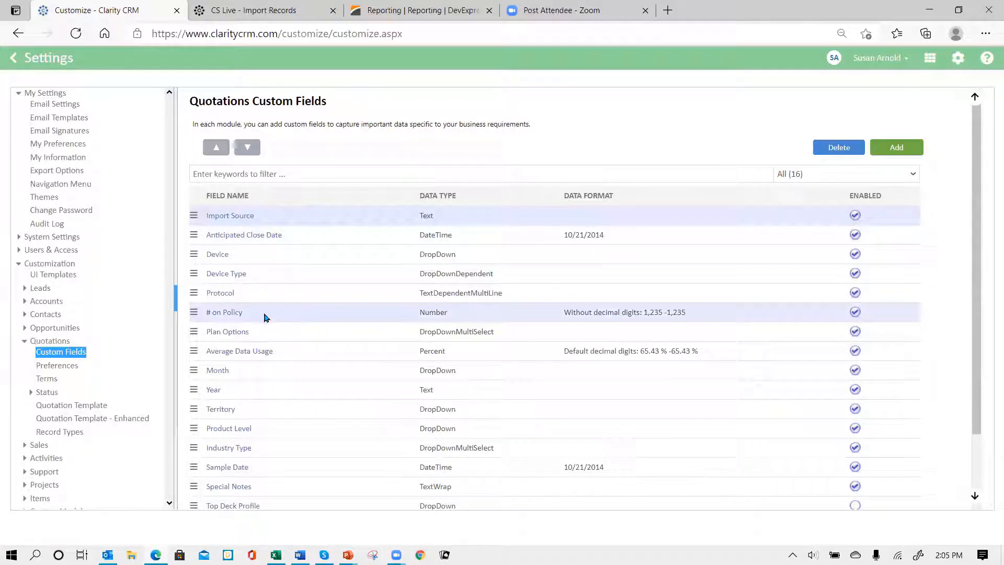
pyautogui.scroll(-2, 277, 365)
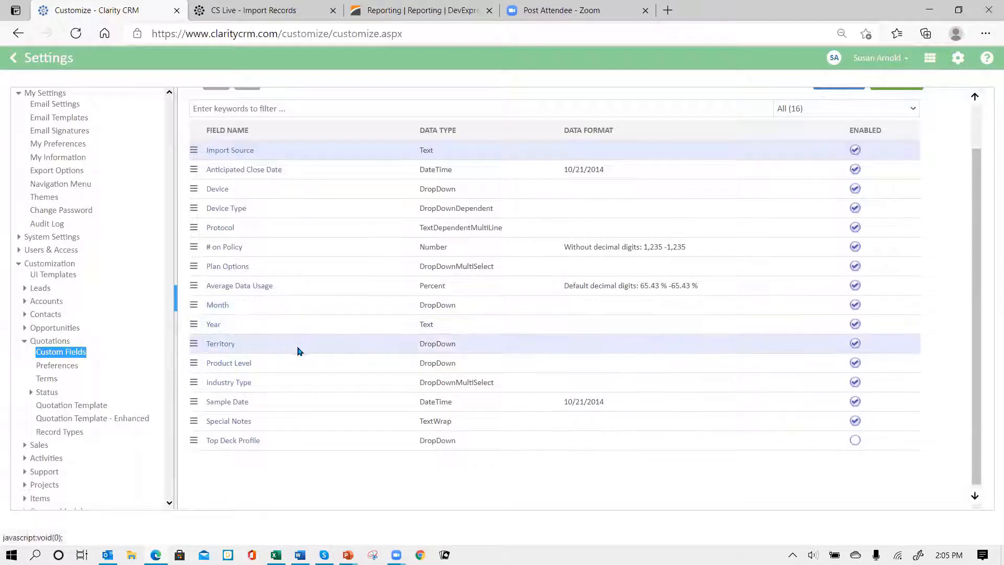
# Inspect the drop-down values of the Quotations Industry Type custom field and leave it without saving
pyautogui.click(229, 384)
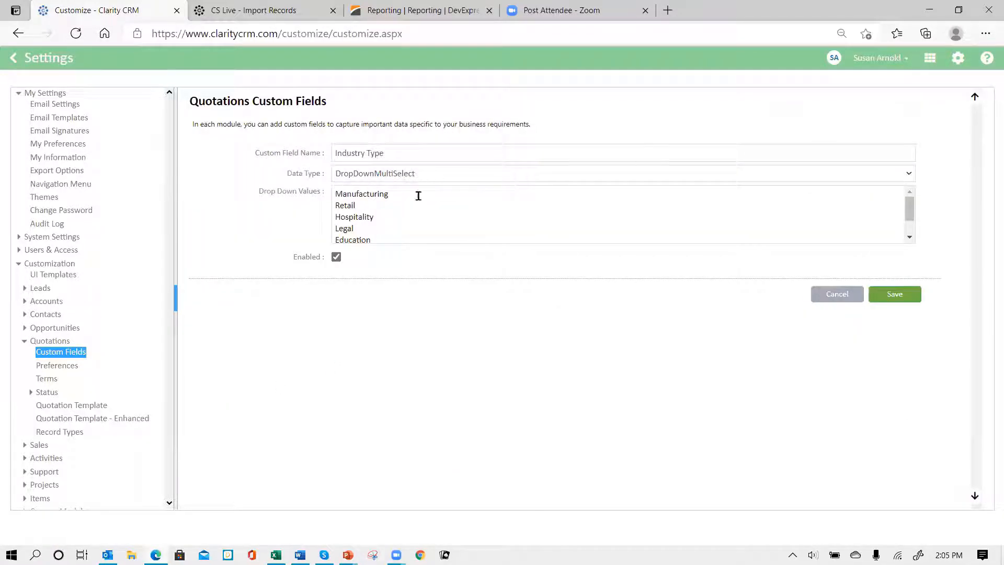
pyautogui.scroll(-2, 408, 196)
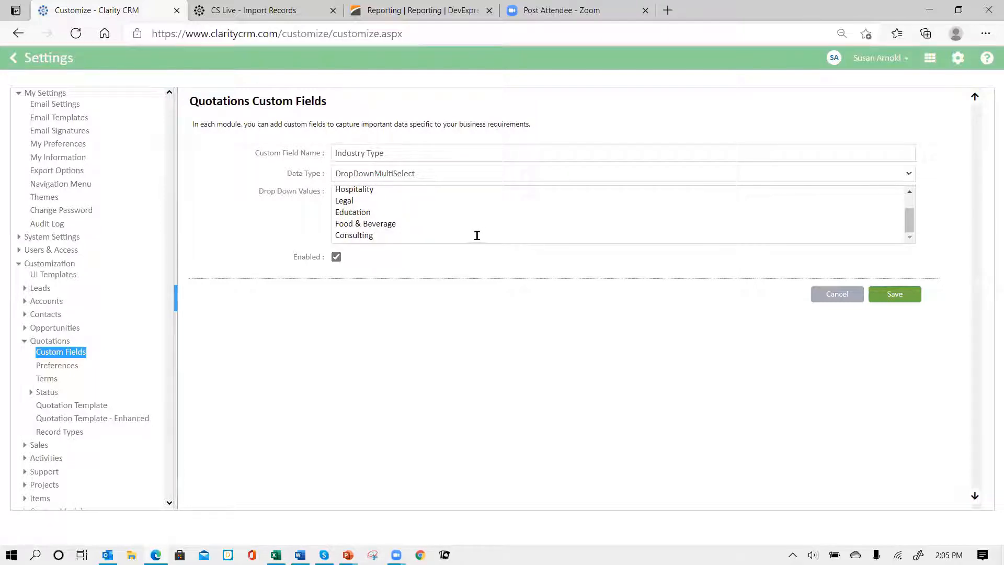
pyautogui.scroll(2, 477, 235)
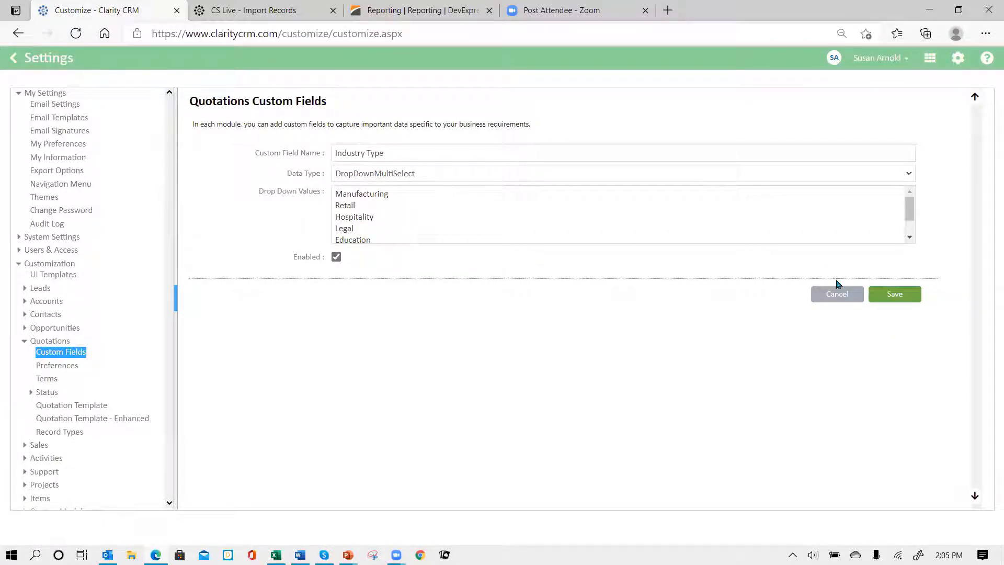
pyautogui.click(830, 299)
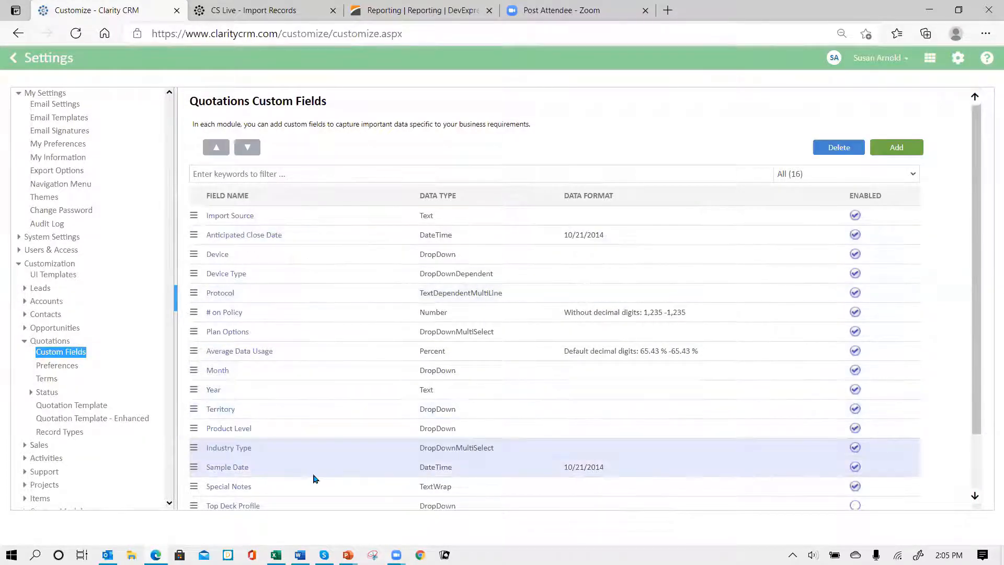
pyautogui.click(34, 340)
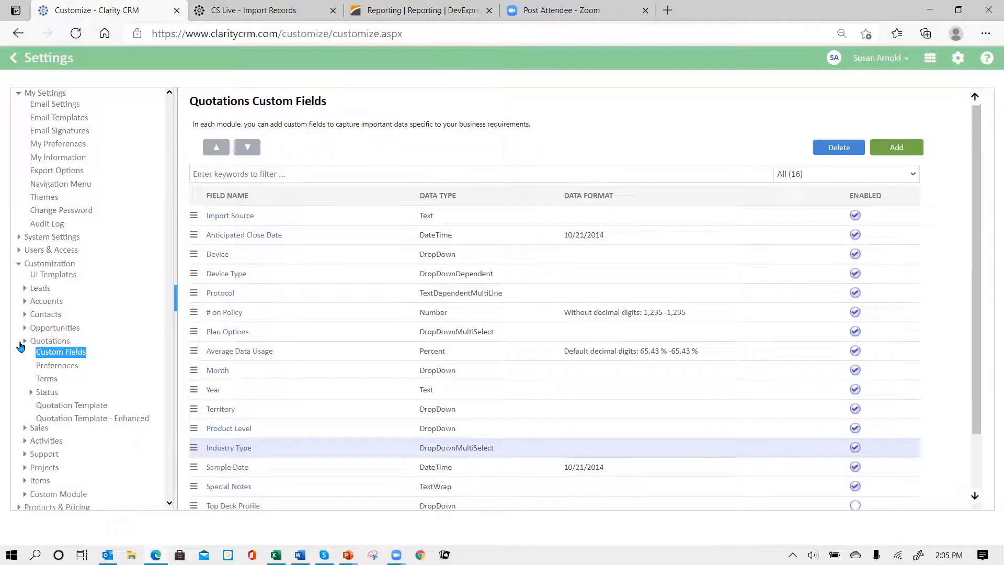
pyautogui.click(23, 342)
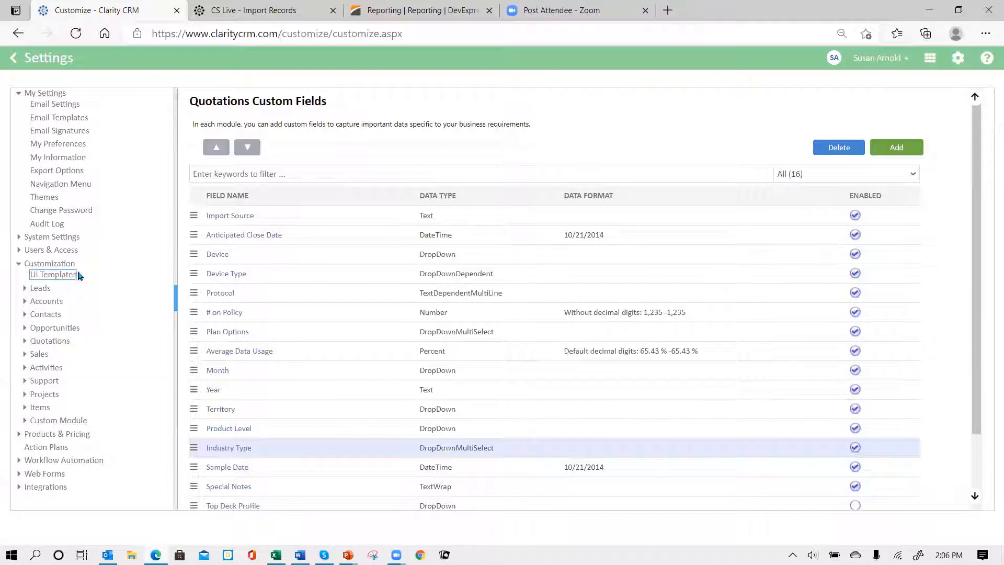
# Go to the Price Book in the Products & Pricing settings
pyautogui.click(14, 58)
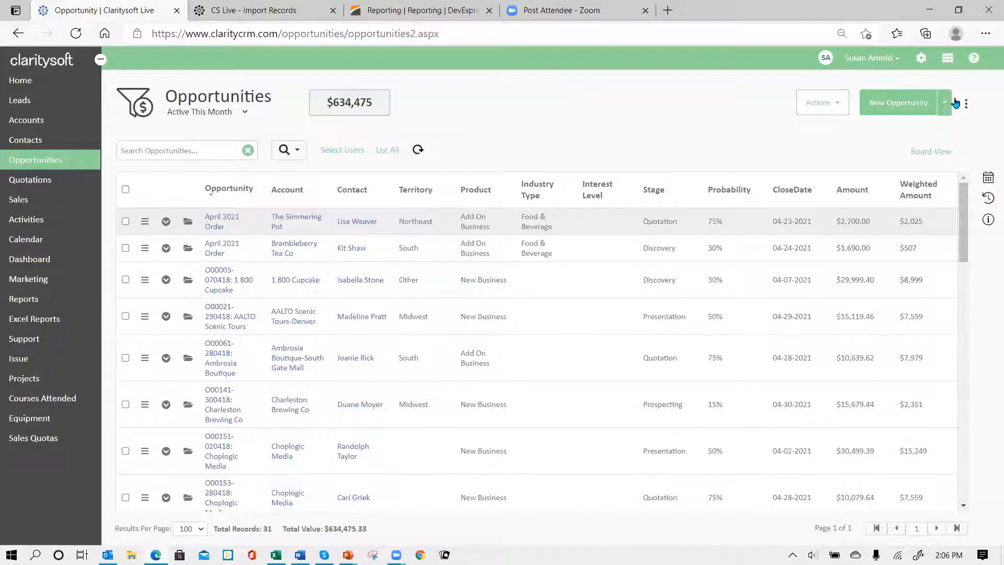
pyautogui.click(921, 59)
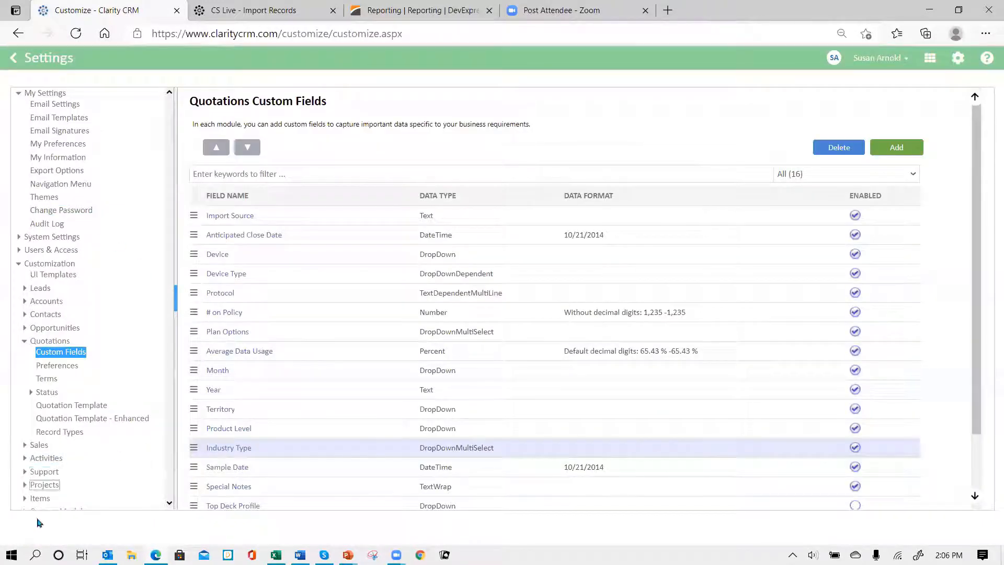
pyautogui.scroll(-1, 63, 437)
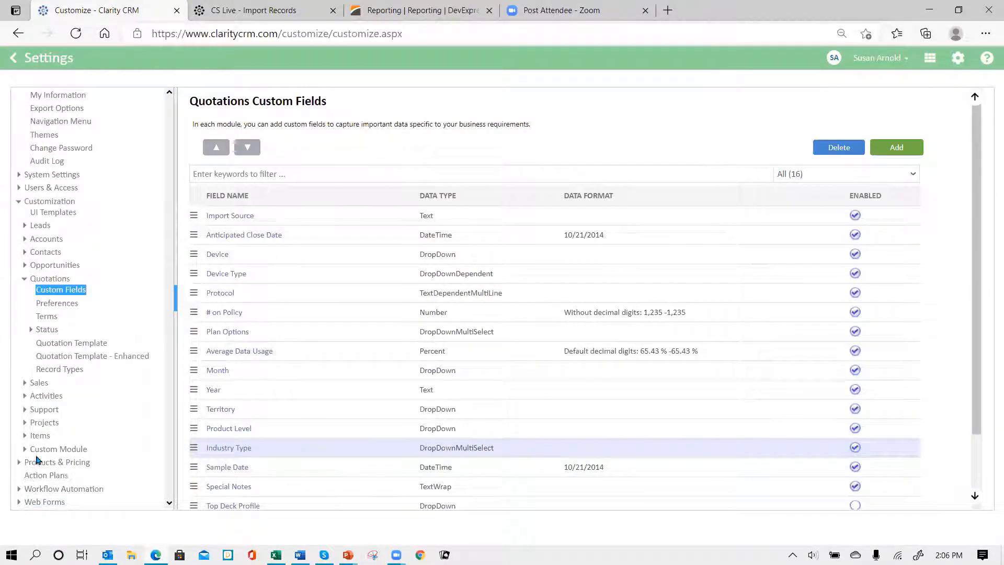
pyautogui.click(39, 464)
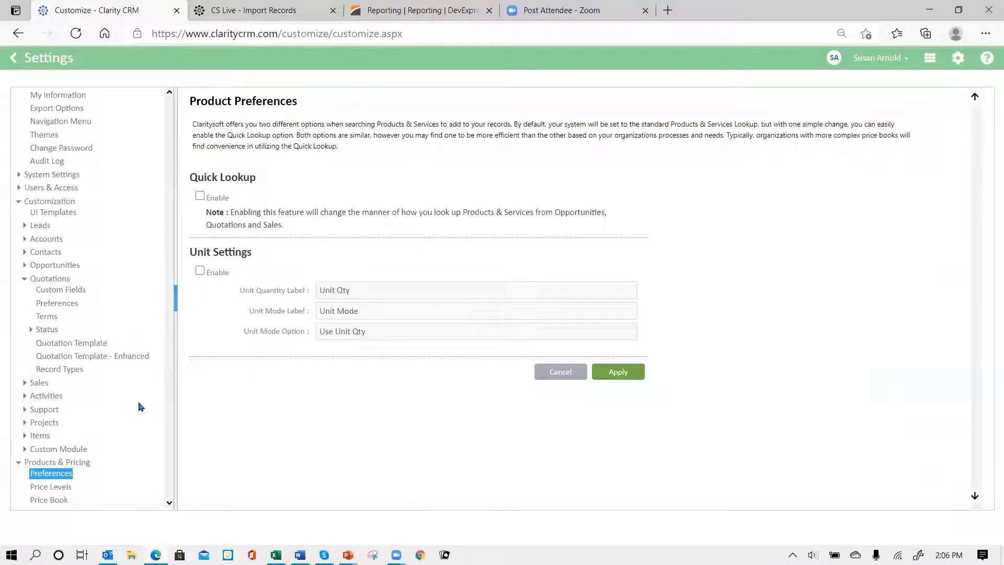
pyautogui.scroll(-1, 134, 405)
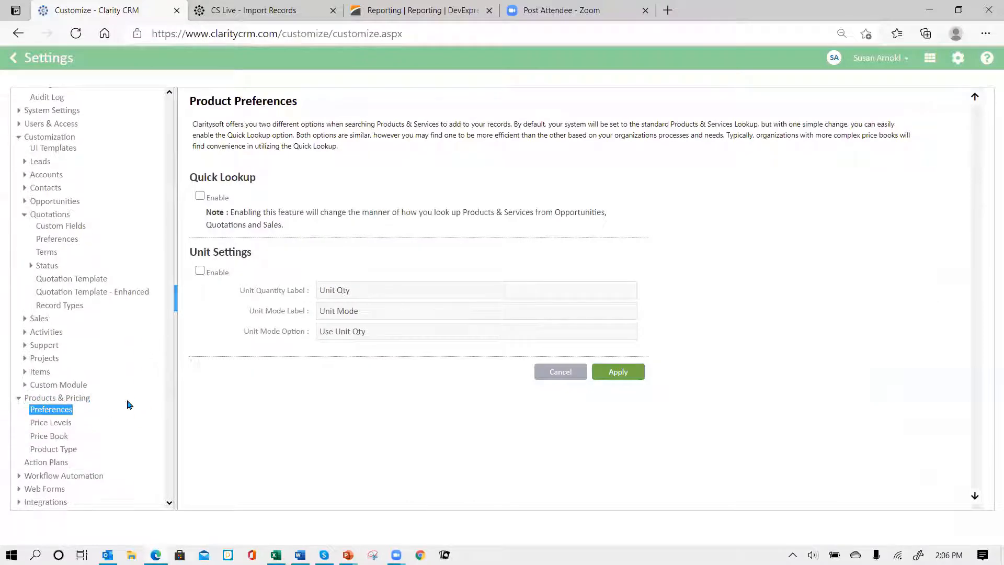
pyautogui.click(48, 439)
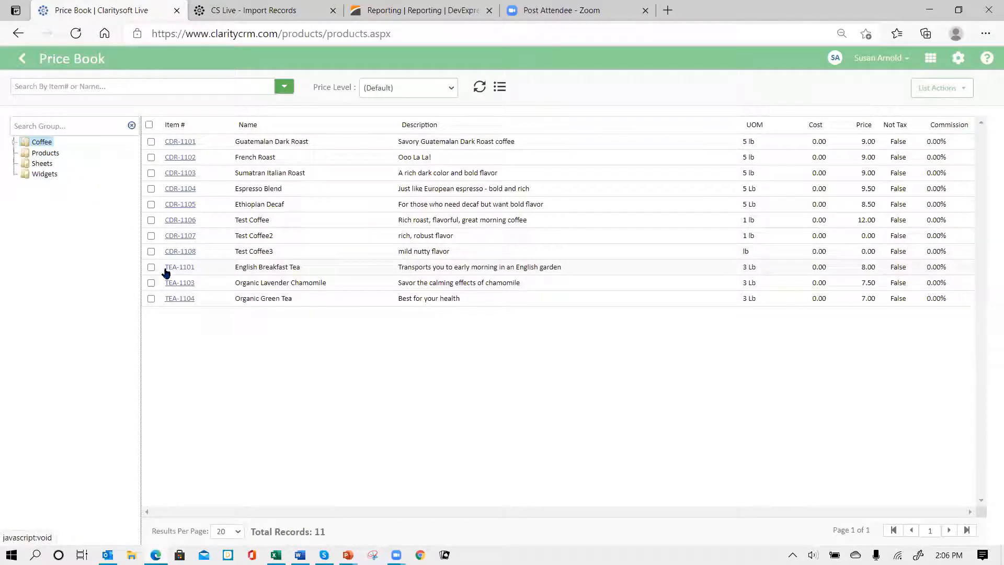
# Browse the Products, Sheets and Widgets groups in the Price Book and return to the Coffee items
pyautogui.click(46, 157)
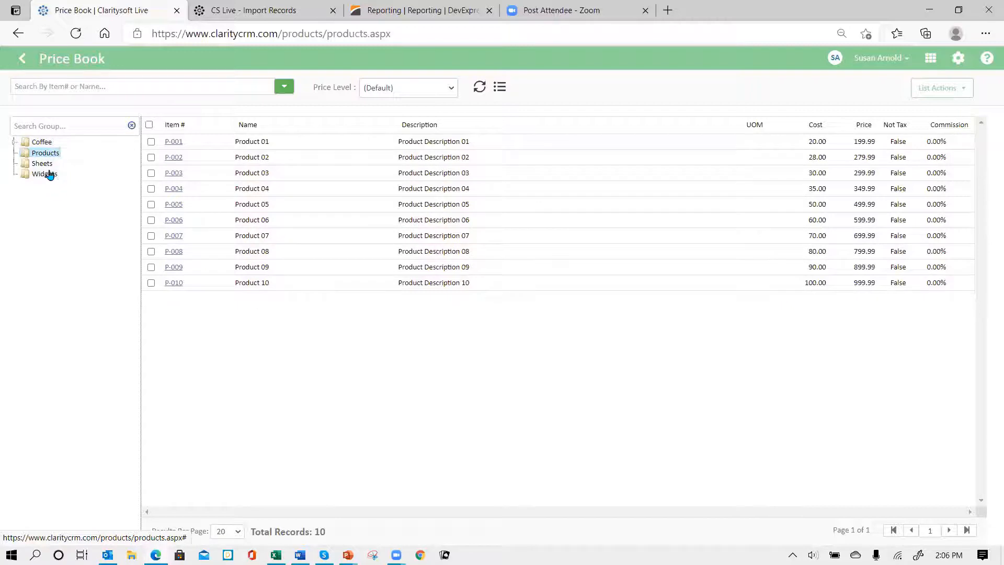
pyautogui.click(42, 165)
pyautogui.click(38, 175)
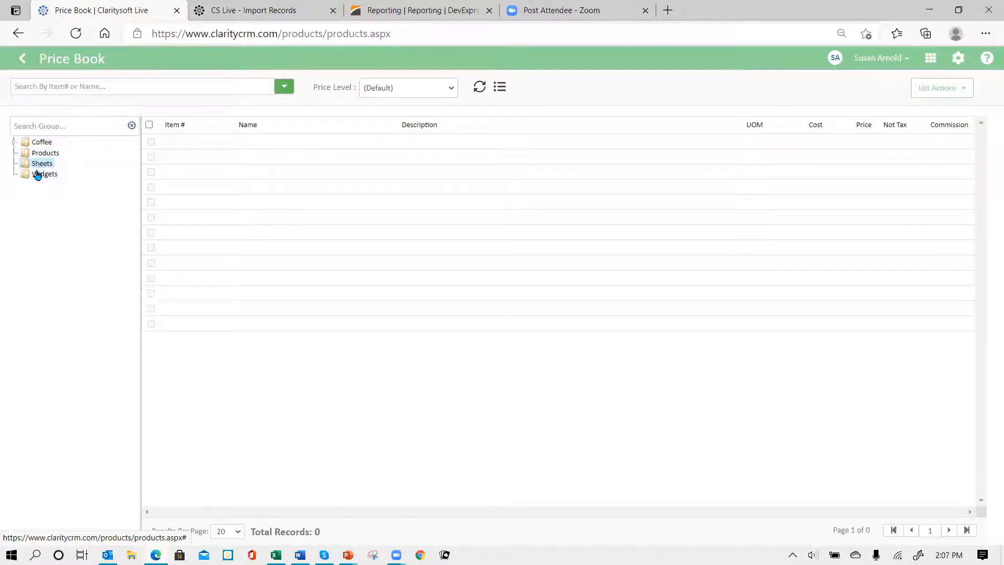
pyautogui.click(39, 144)
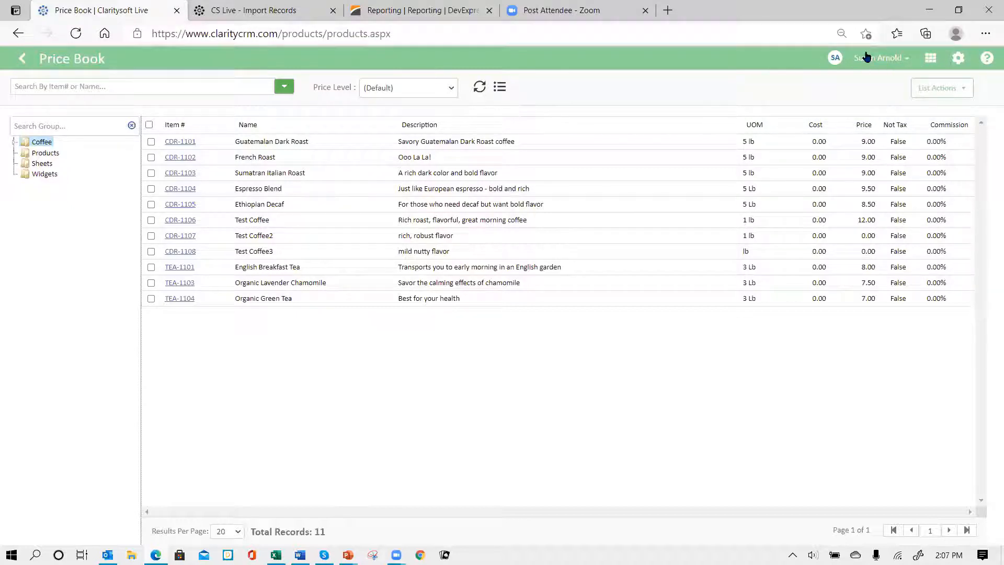
# In My Preferences, try Record Conversion as Do Not Open and switch it back to Open
pyautogui.click(23, 58)
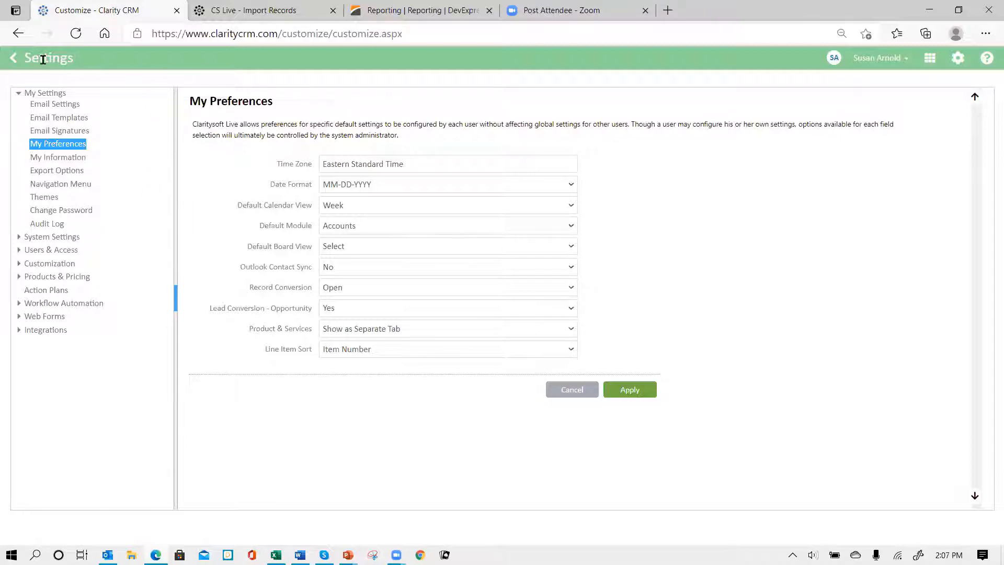
pyautogui.click(32, 97)
pyautogui.click(571, 289)
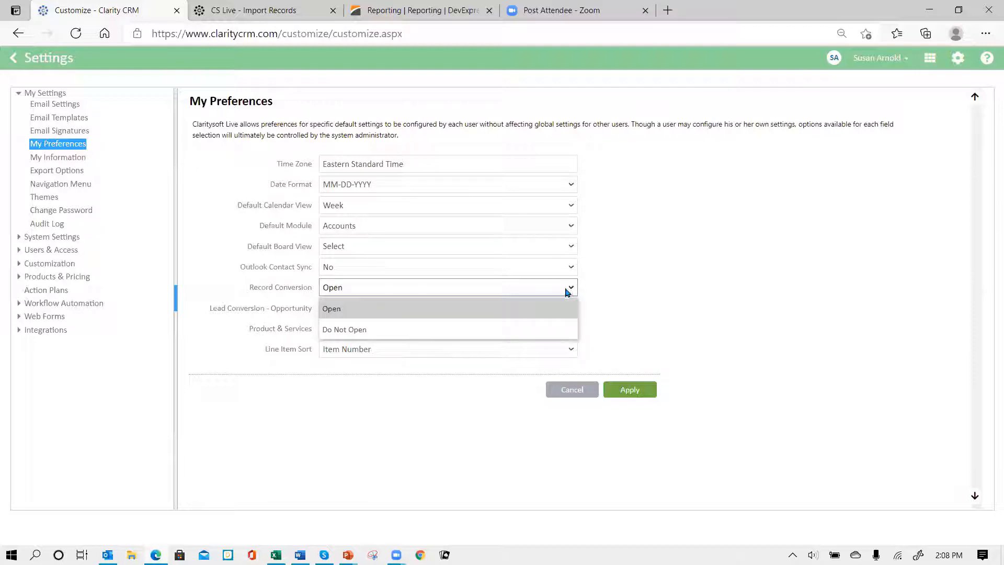
pyautogui.click(445, 329)
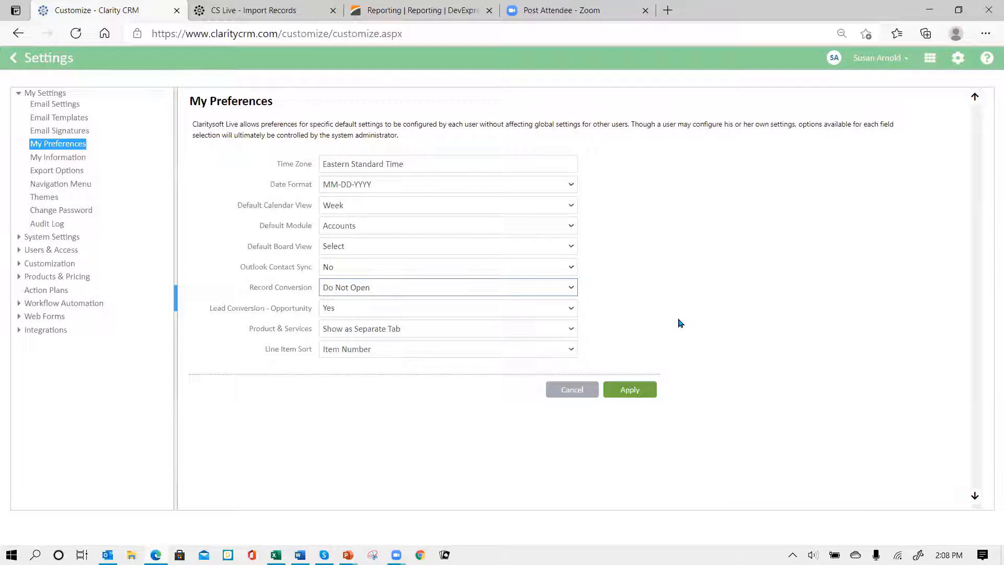
pyautogui.click(570, 288)
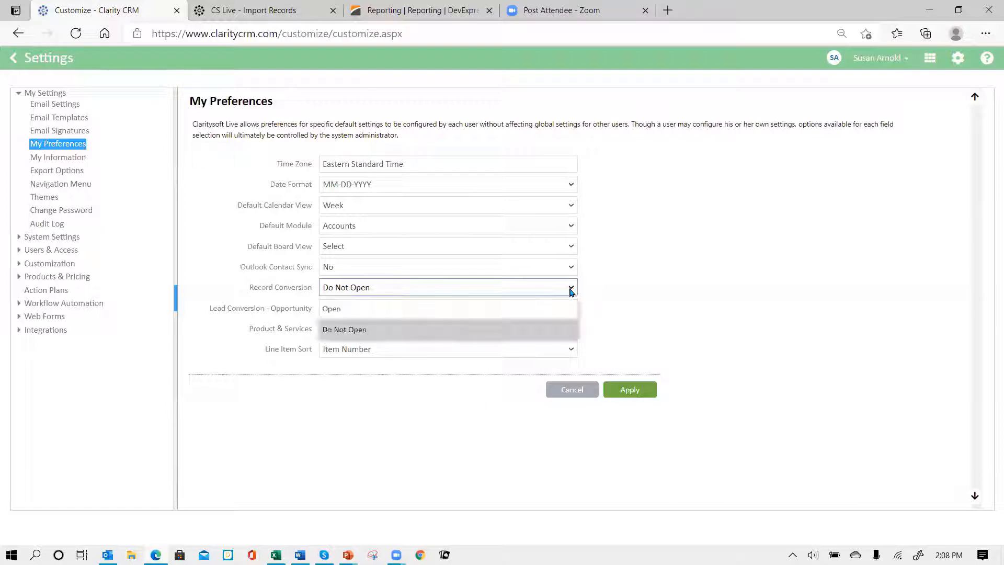
pyautogui.click(461, 310)
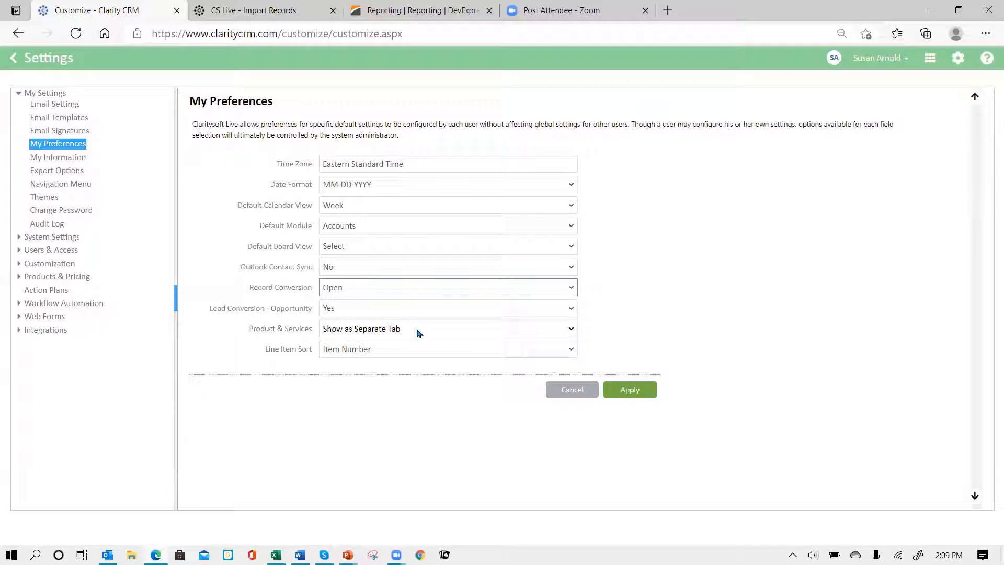
# Check the Product & Services display options, keep Show as Separate Tab, and apply the preferences
pyautogui.click(570, 328)
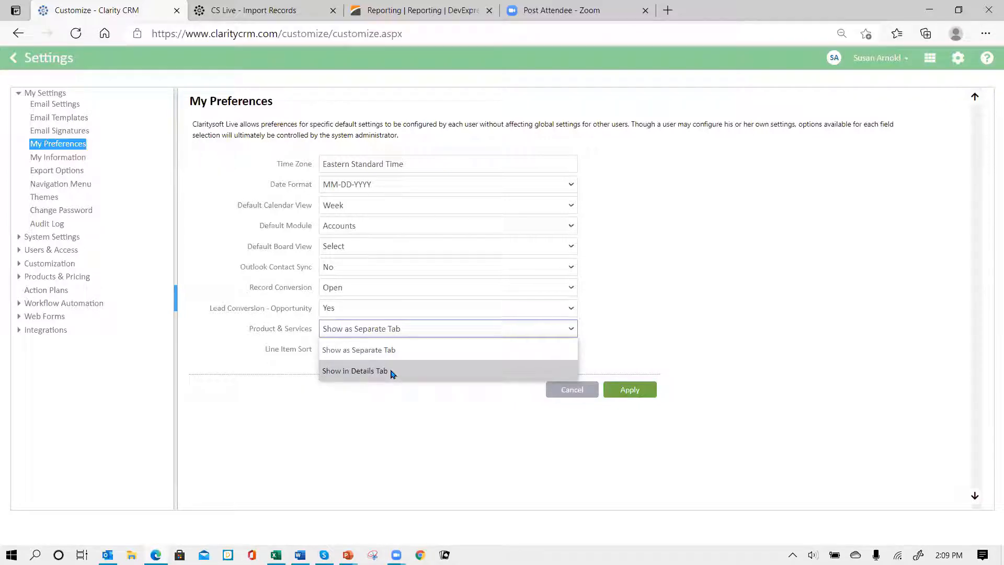
pyautogui.click(393, 331)
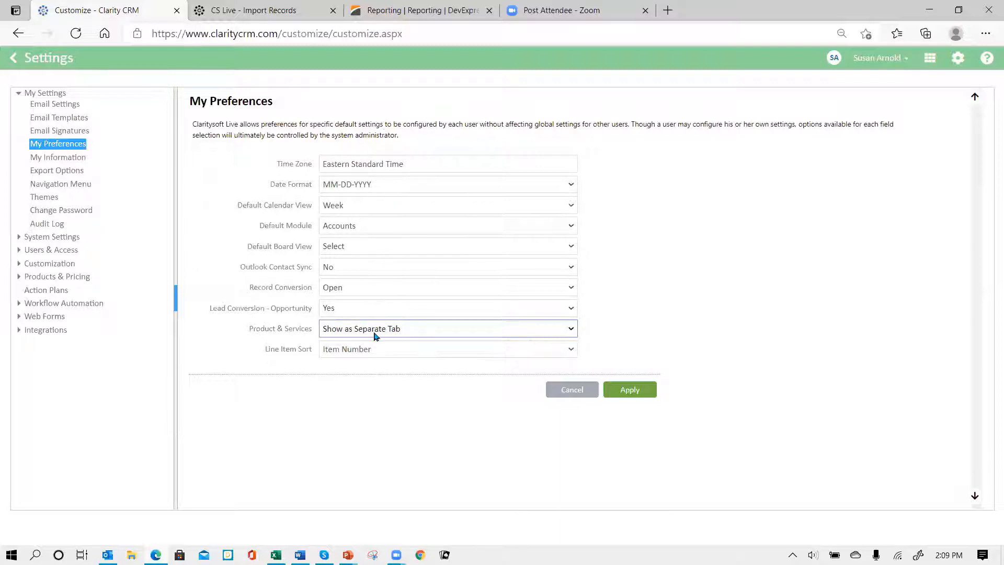
pyautogui.click(626, 393)
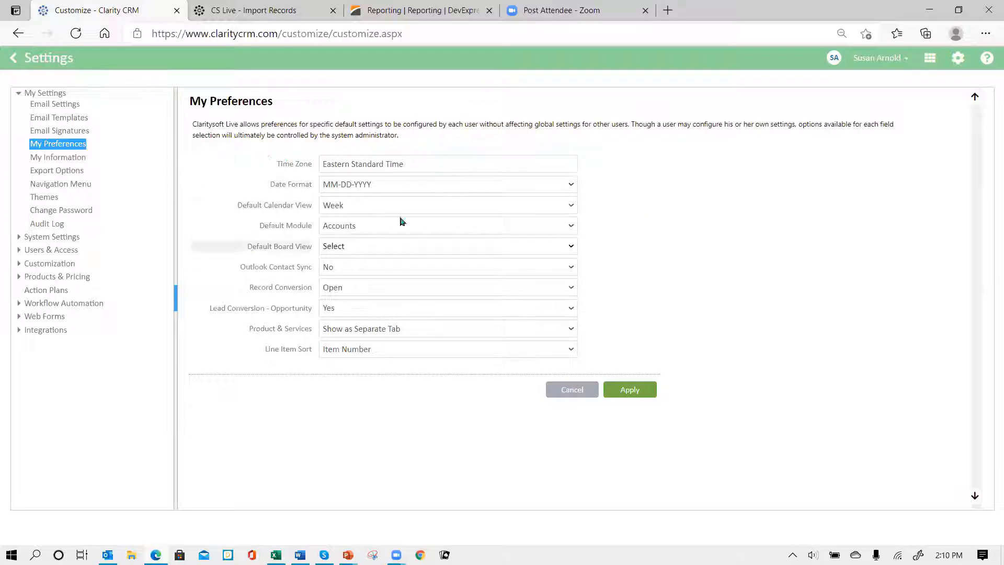
# Open Brambleberry Tea Co's April 2021 Order opportunity, set its sales stage to Quotation and save the record
pyautogui.click(13, 59)
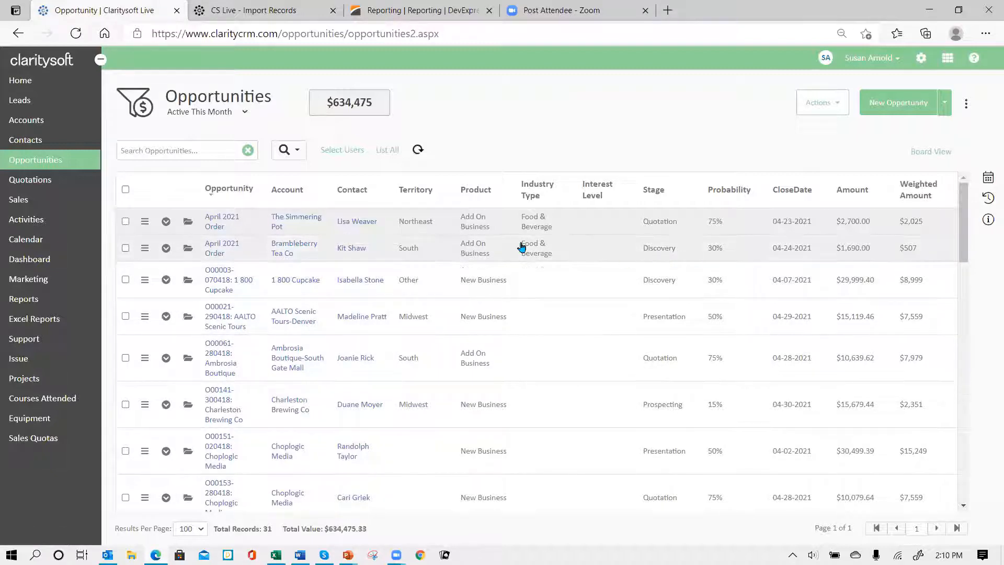
pyautogui.click(187, 250)
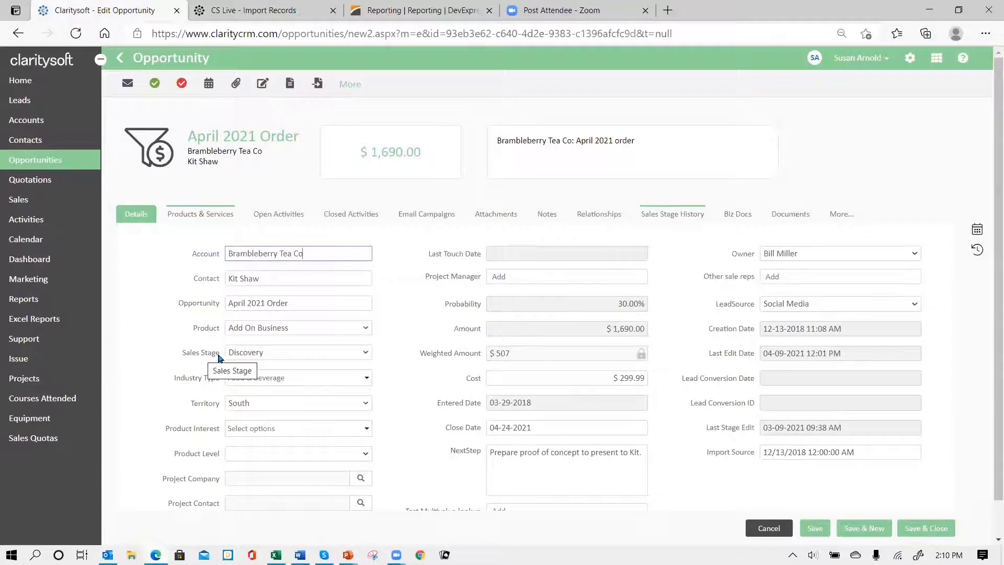
pyautogui.click(367, 354)
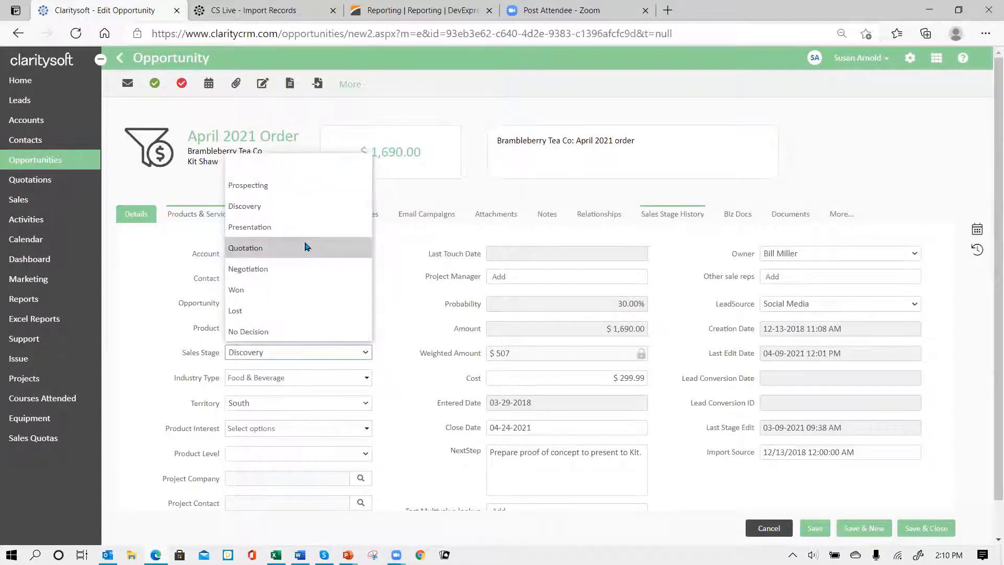
pyautogui.click(306, 246)
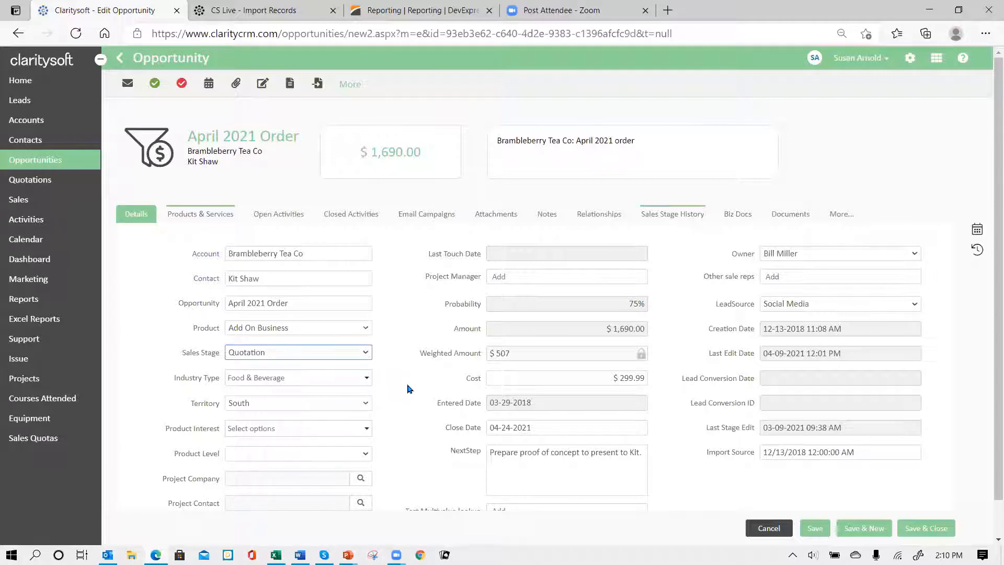
pyautogui.click(815, 529)
# Check the opportunity's Products & Services line items and convert the opportunity to a quotation
pyautogui.click(197, 215)
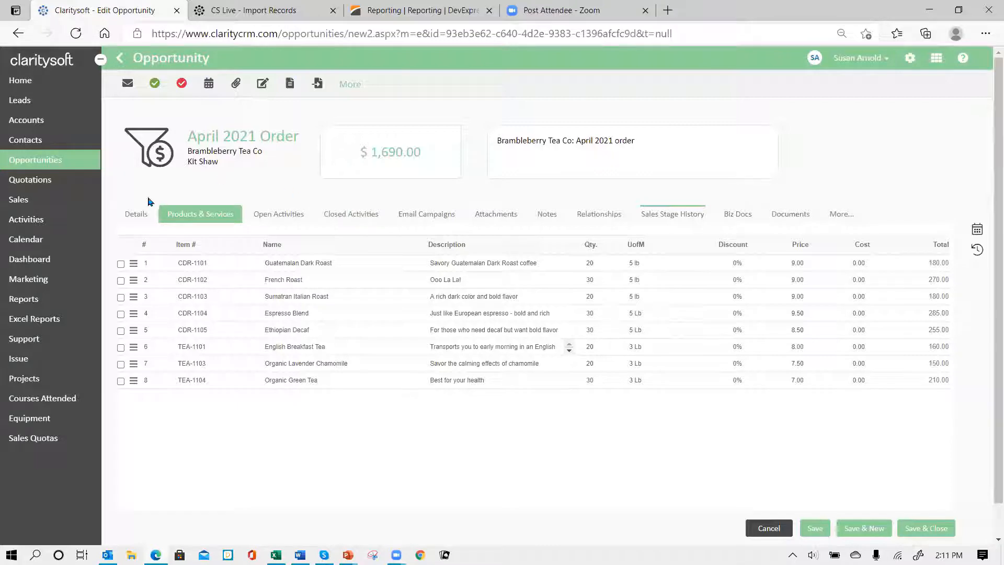
pyautogui.click(136, 214)
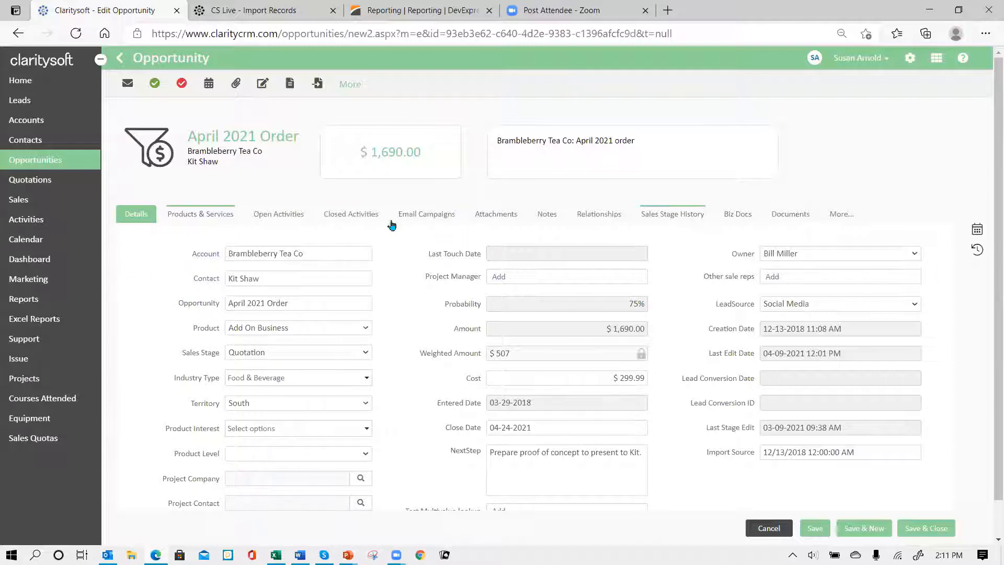
pyautogui.click(318, 85)
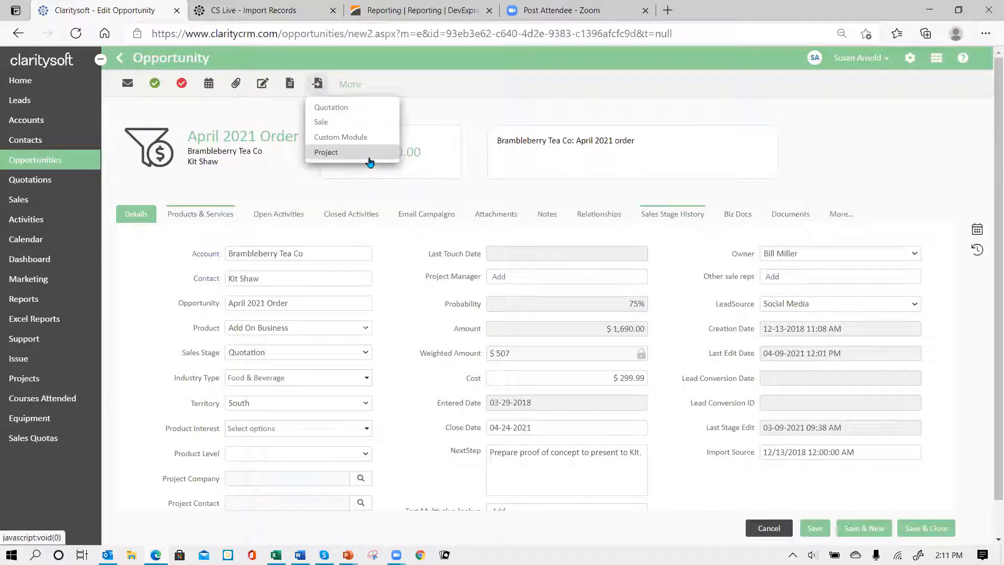
pyautogui.click(350, 112)
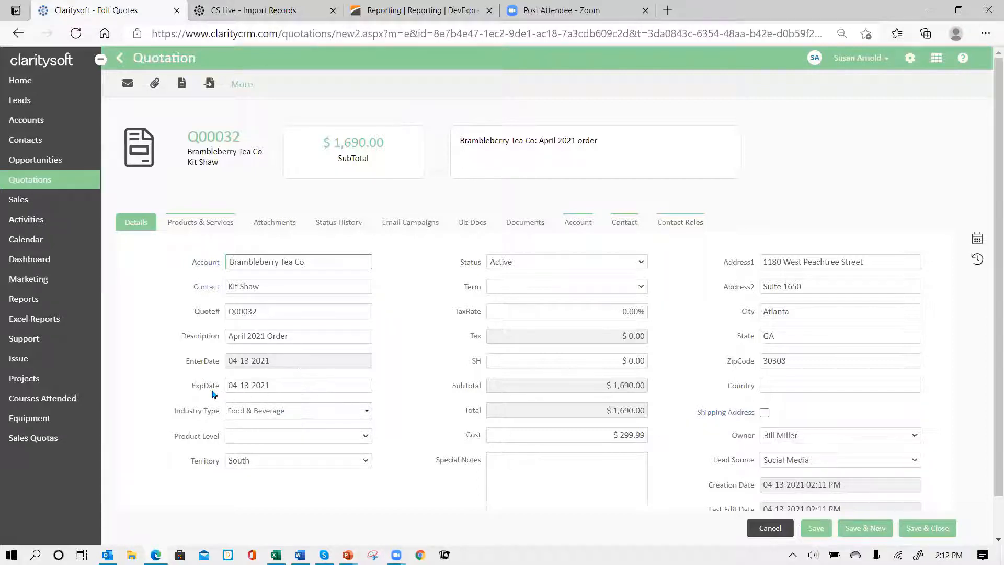
# Set the quotation's expiration date to 04-30-2021, keep the status Active and choose Net 30 as the term
pyautogui.click(290, 384)
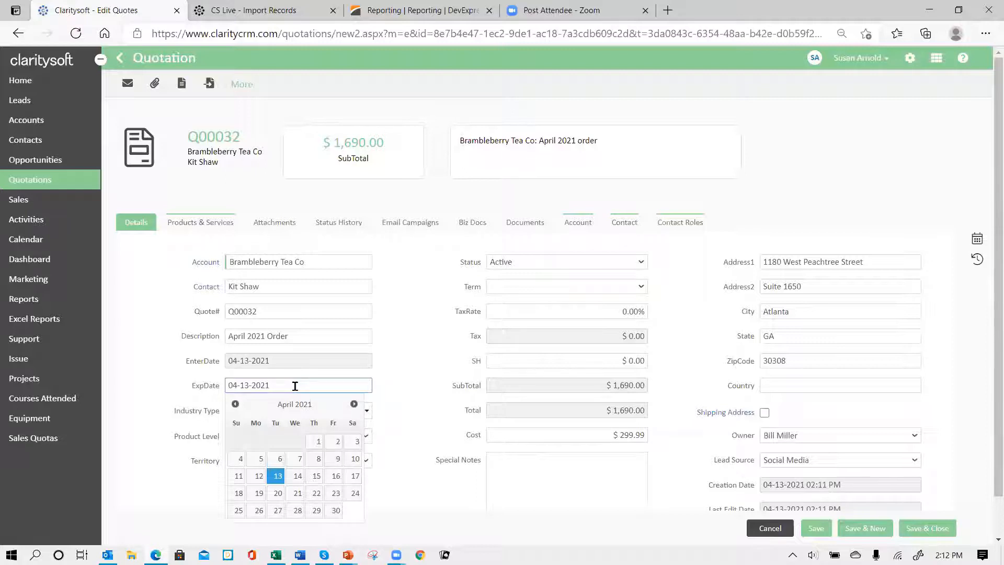
pyautogui.click(335, 510)
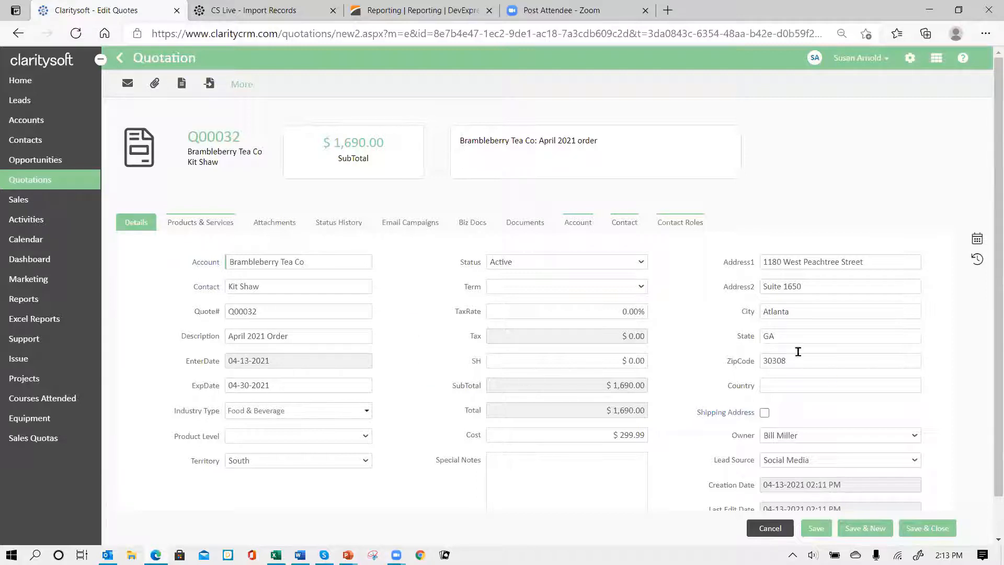
pyautogui.click(641, 262)
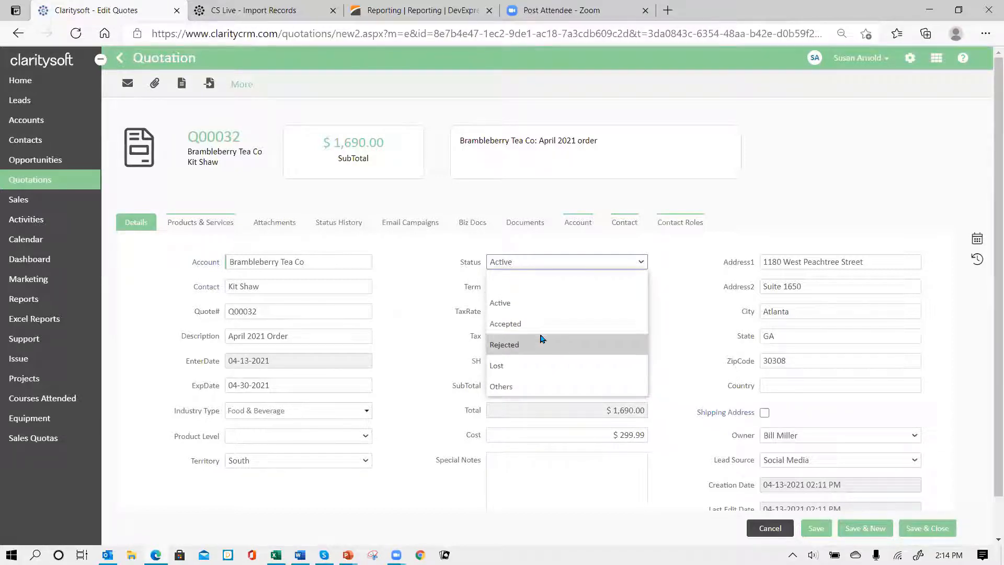
pyautogui.click(536, 302)
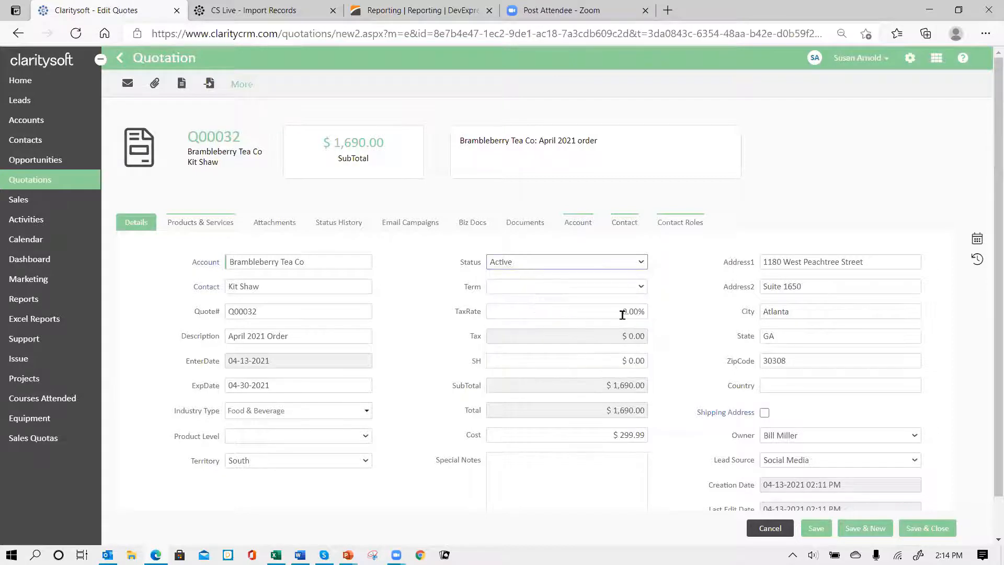
pyautogui.click(640, 287)
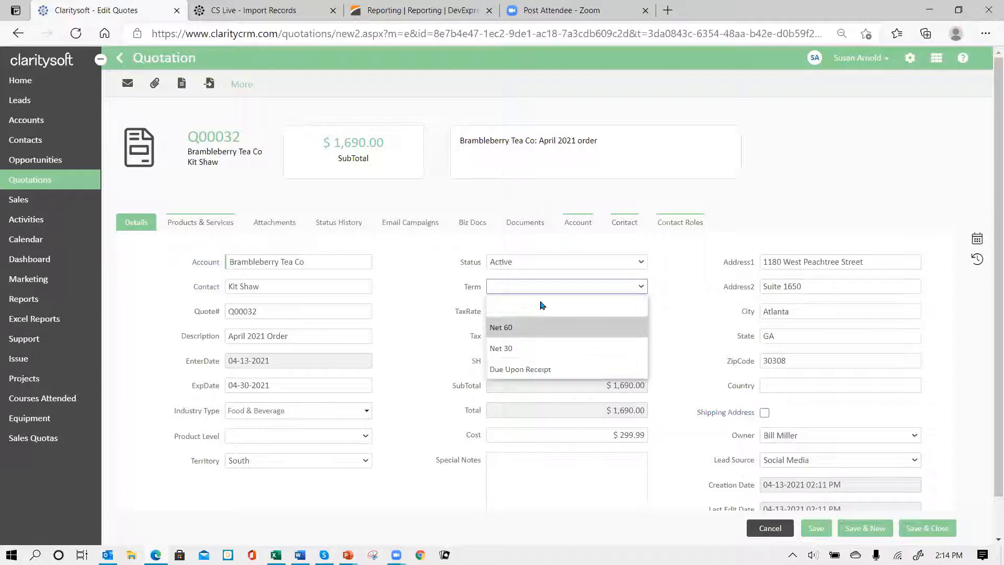
pyautogui.click(532, 352)
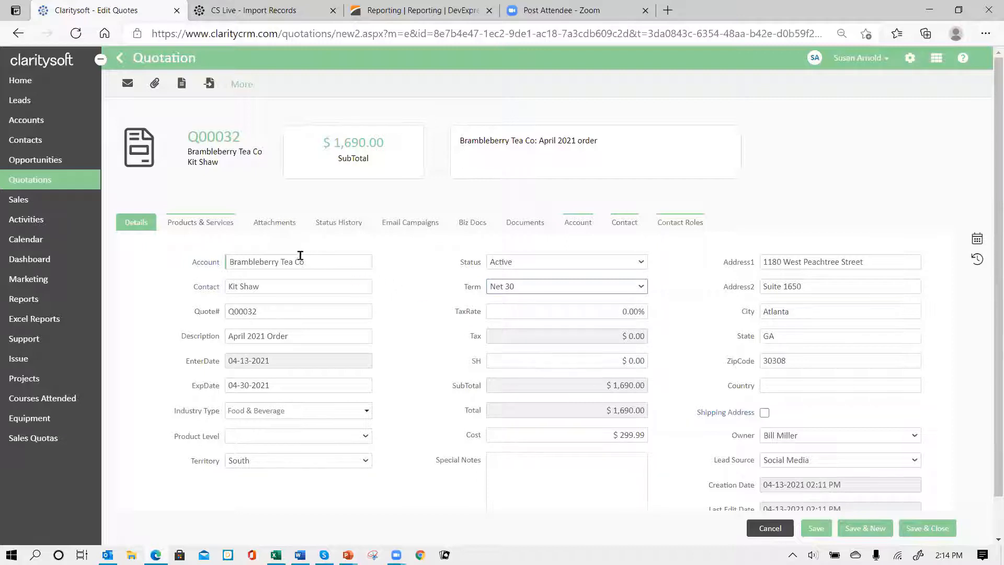
# Review the quotation's Products & Services line items, and set its TaxRate to 6.75% and SH to $15.00
pyautogui.click(207, 230)
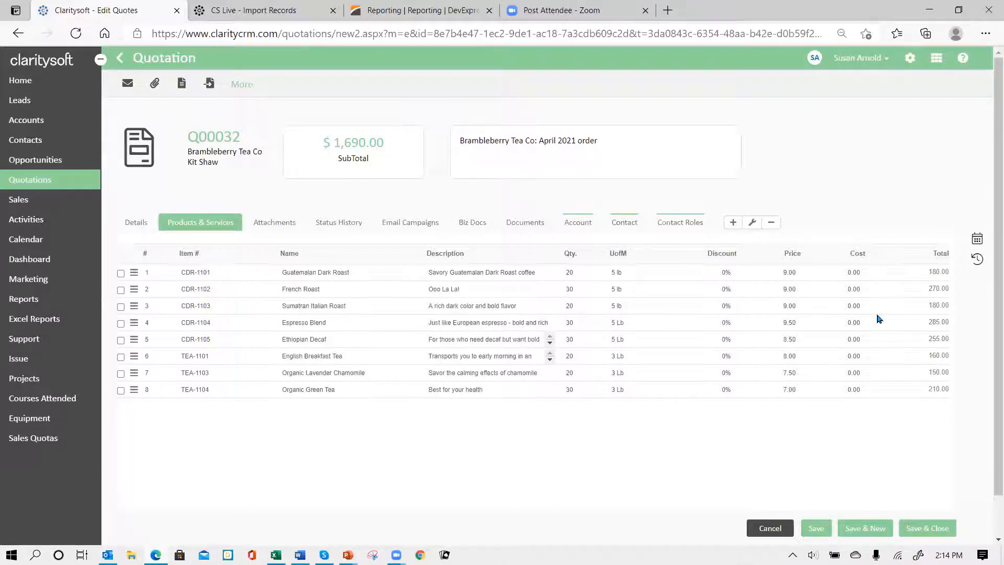
pyautogui.click(133, 224)
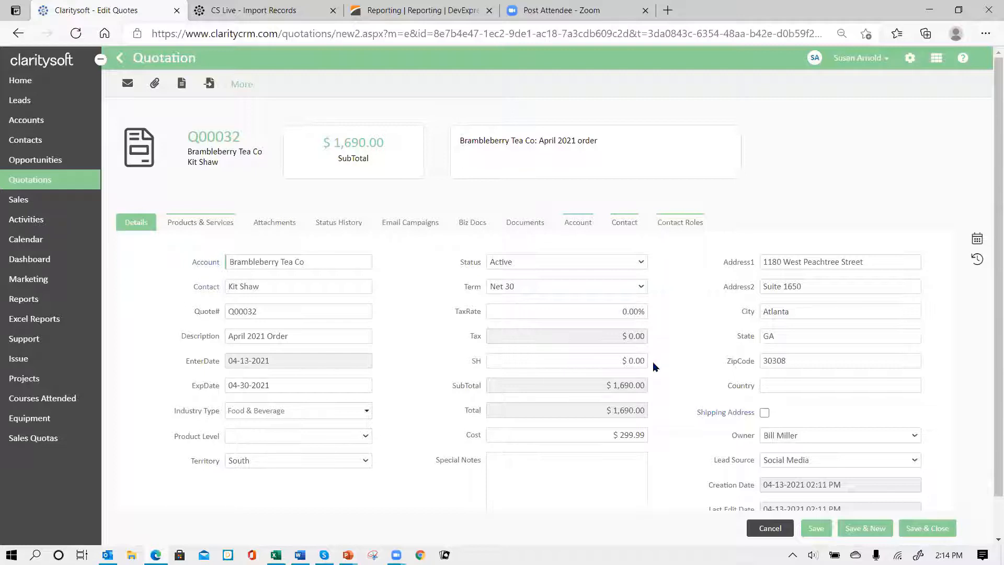
pyautogui.click(642, 312)
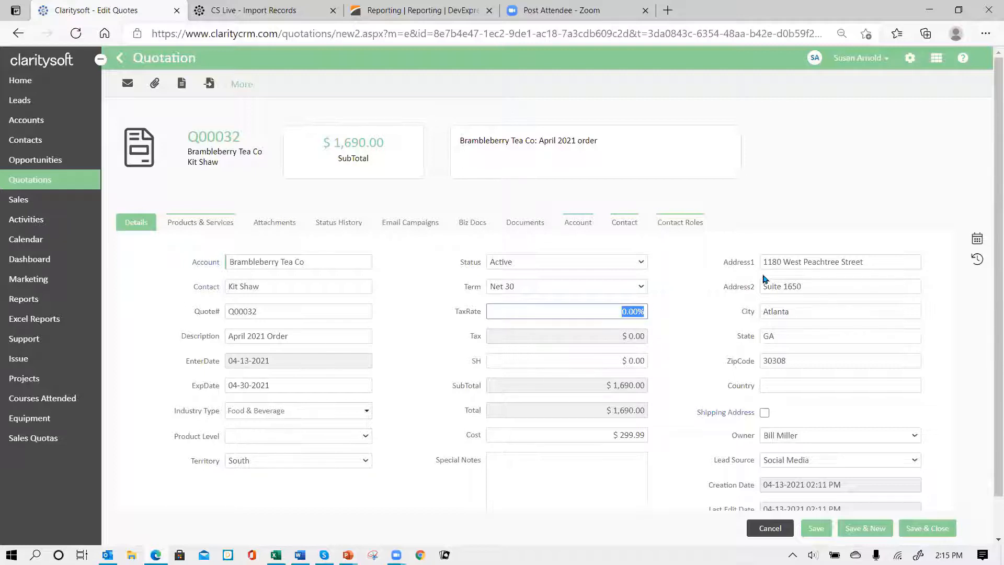
pyautogui.write('6.75')
pyautogui.press('Tab')
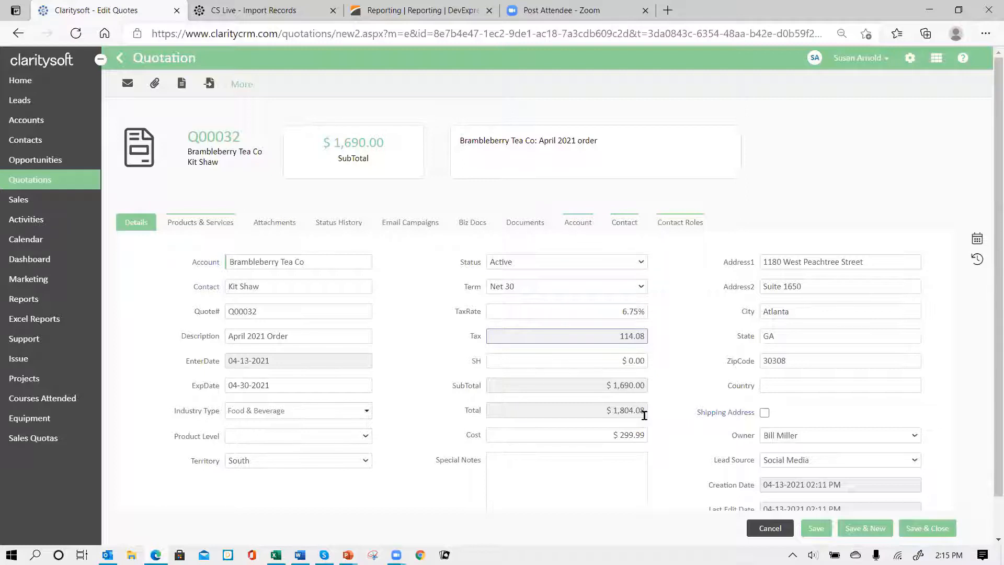
pyautogui.click(645, 361)
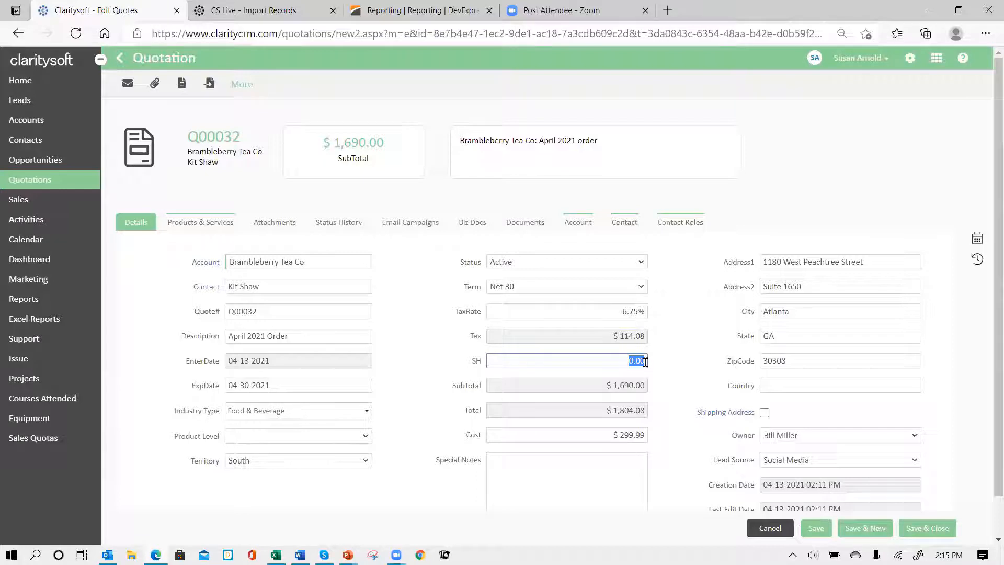
pyautogui.press('BackSpace')
pyautogui.press('Tab')
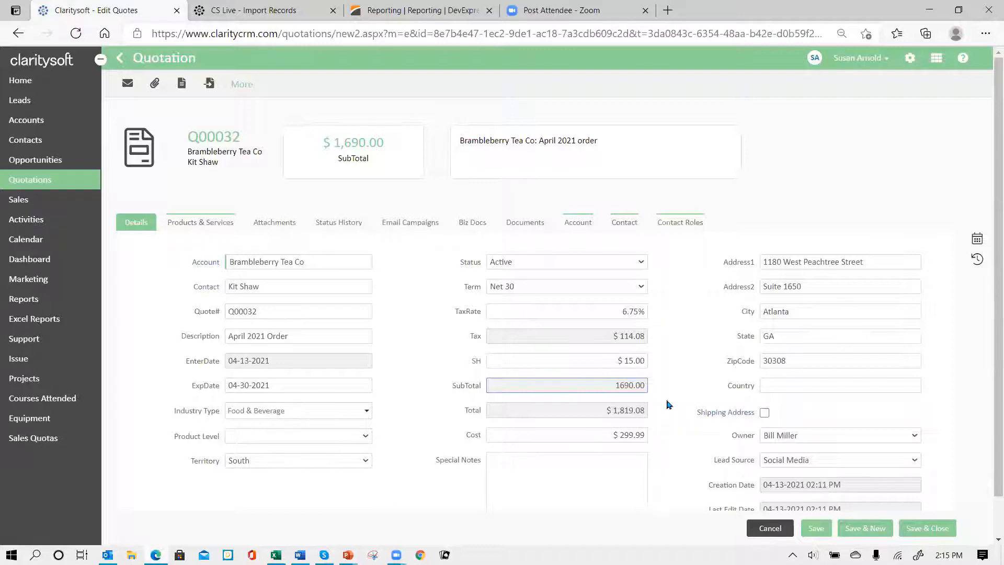
# Enter the special note "We will be adding new coffee and tea brands in June! Watch for emails."
pyautogui.scroll(-1, 671, 340)
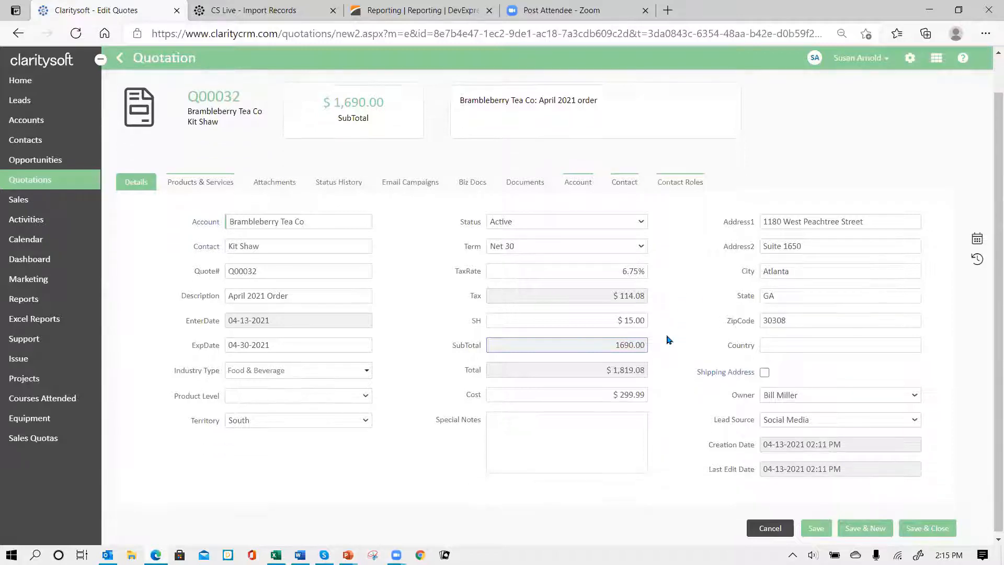
pyautogui.click(507, 419)
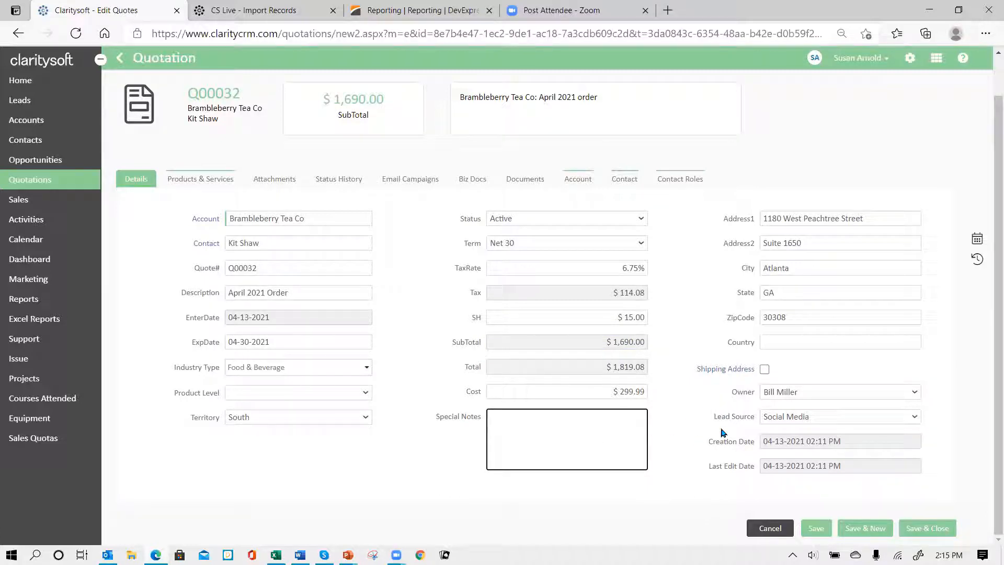
pyautogui.write('You can')
pyautogui.press('BackSpace')
pyautogui.press('BackSpace')
pyautogui.press('BackSpace')
pyautogui.press('BackSpace')
pyautogui.press('BackSpace')
pyautogui.press('BackSpace')
pyautogui.press('BackSpace')
pyautogui.write('We have')
pyautogui.write(' a')
pyautogui.press('BackSpace')
pyautogui.press('BackSpace')
pyautogui.press('BackSpace')
pyautogui.press('BackSpace')
pyautogui.write('will be adding new coffe a')
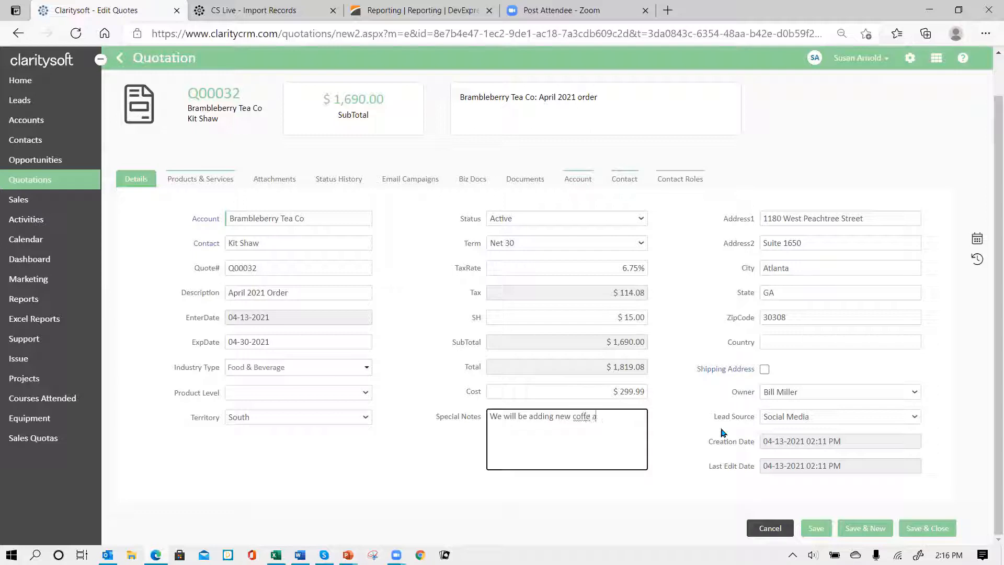
pyautogui.press('BackSpace')
pyautogui.press('BackSpace')
pyautogui.write('d and')
pyautogui.press('BackSpace')
pyautogui.press('BackSpace')
pyautogui.press('BackSpace')
pyautogui.press('BackSpace')
pyautogui.press('BackSpace')
pyautogui.write('e and tea brands')
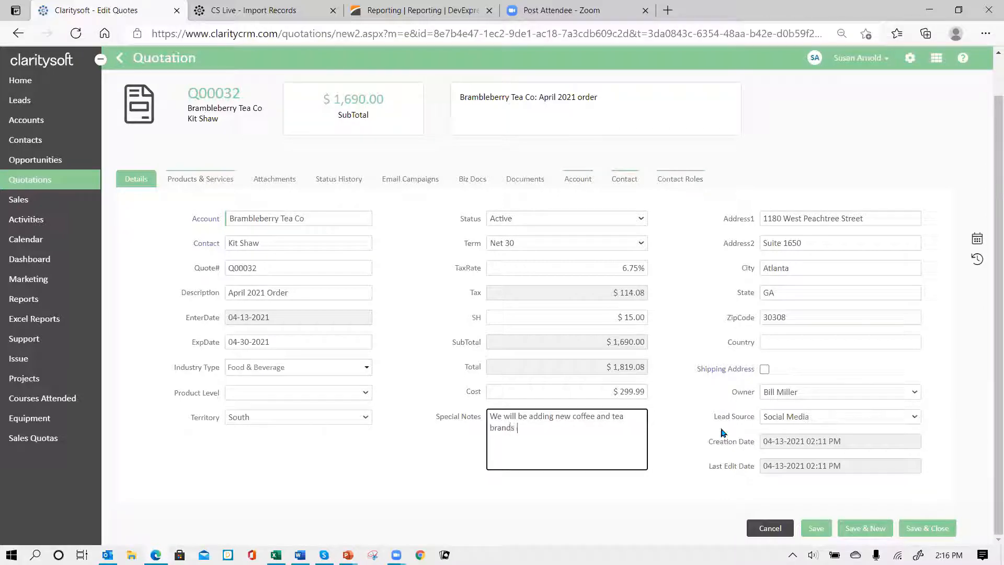
pyautogui.write(' in June!  WAtch')
pyautogui.press('BackSpace')
pyautogui.press('BackSpace')
pyautogui.press('BackSpace')
pyautogui.press('BackSpace')
pyautogui.write('atch for emails.')
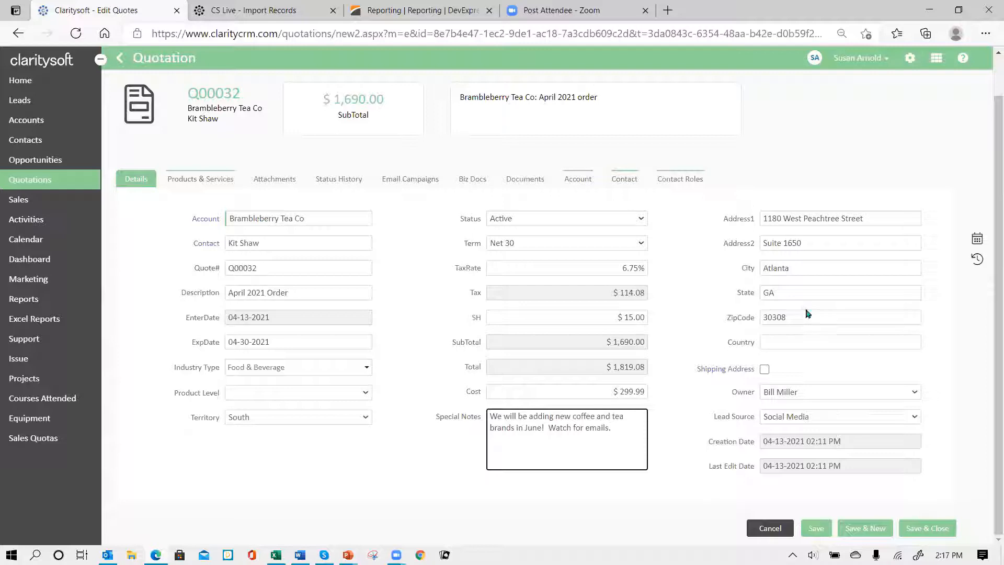
# Add the prefilled shipping address to the quotation and save the quotation
pyautogui.click(728, 372)
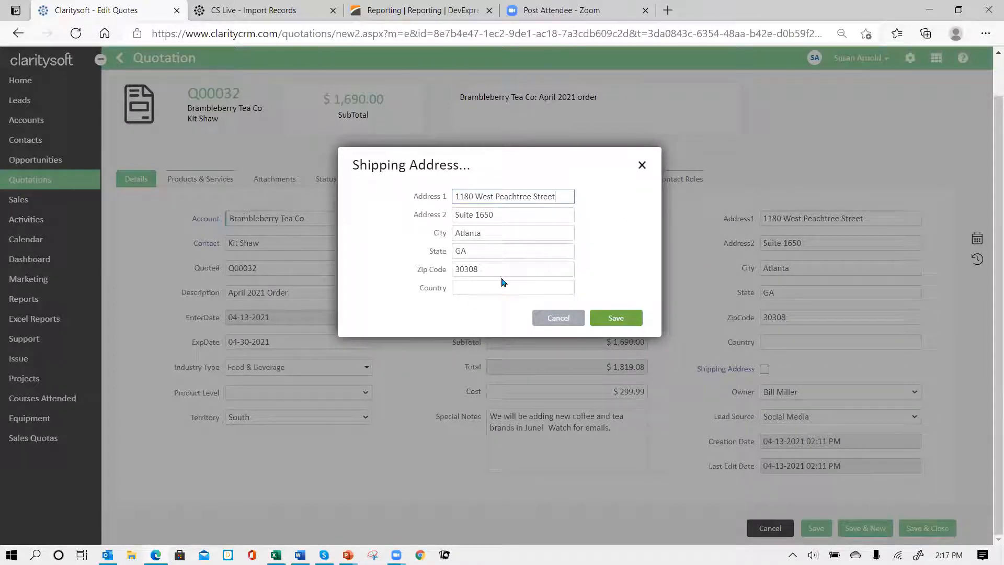
pyautogui.click(624, 325)
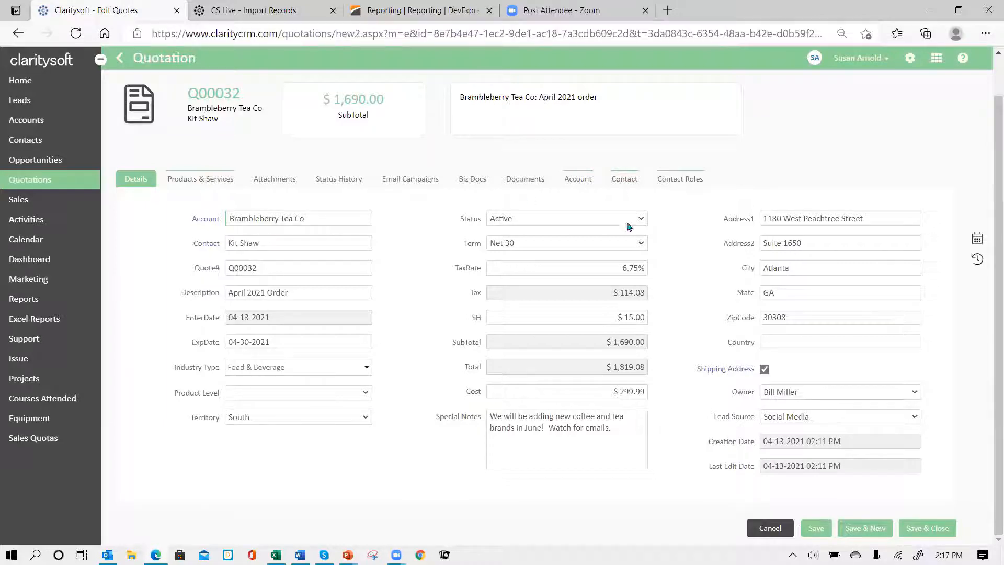
pyautogui.click(817, 529)
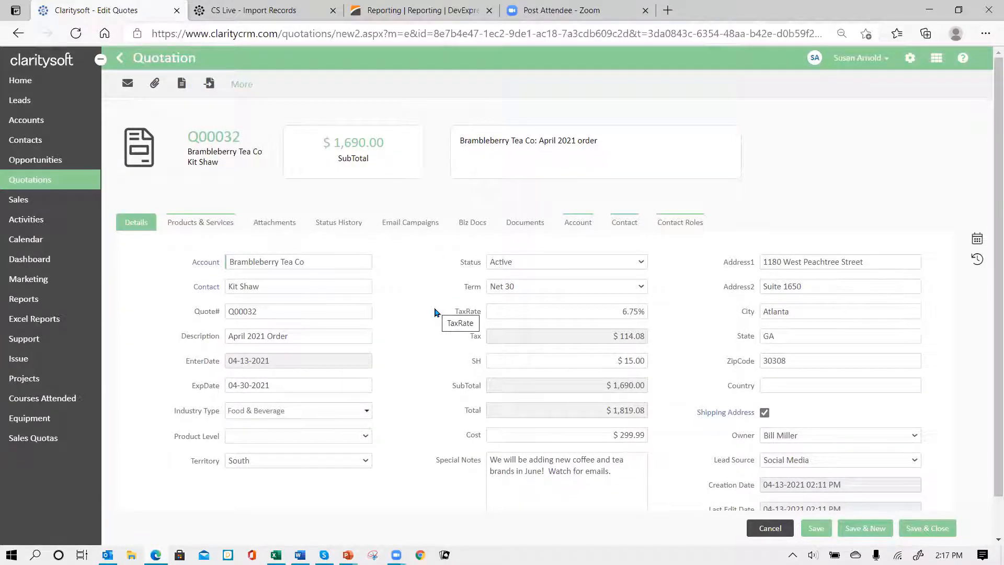
# Generate a preview of the quotation with the enhanced template Quote Template 1 and examine it down to the totals
pyautogui.click(242, 85)
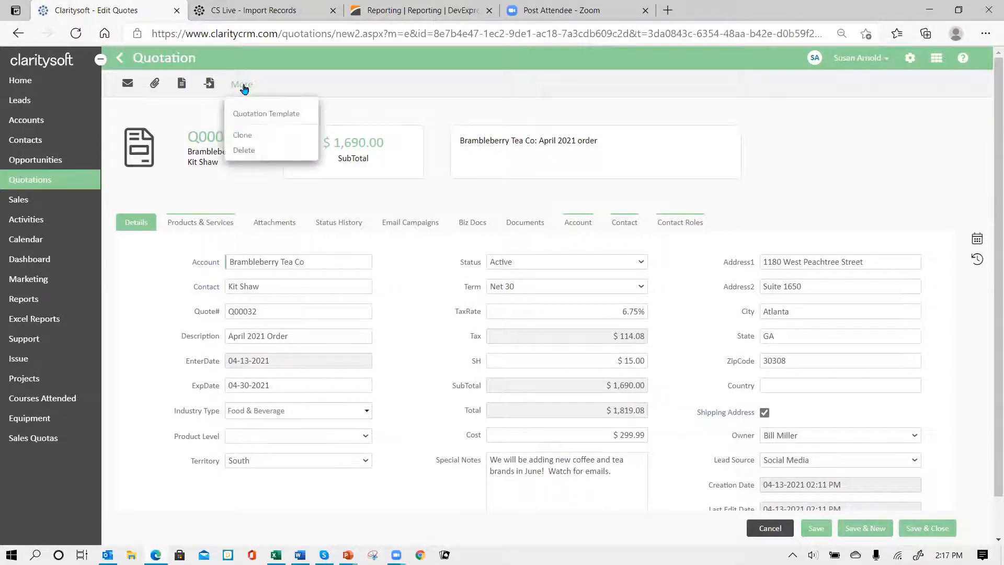
pyautogui.click(262, 115)
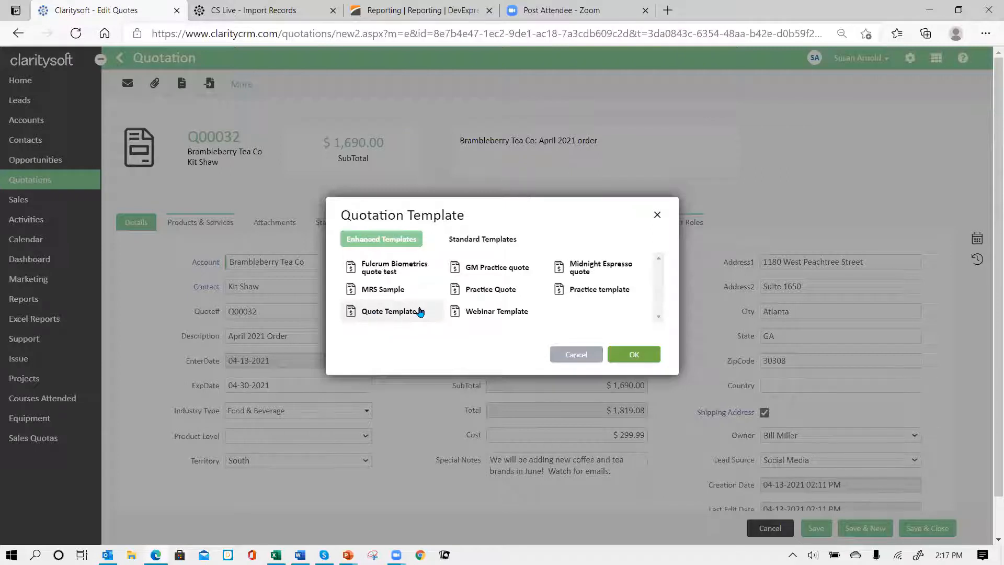
pyautogui.click(377, 313)
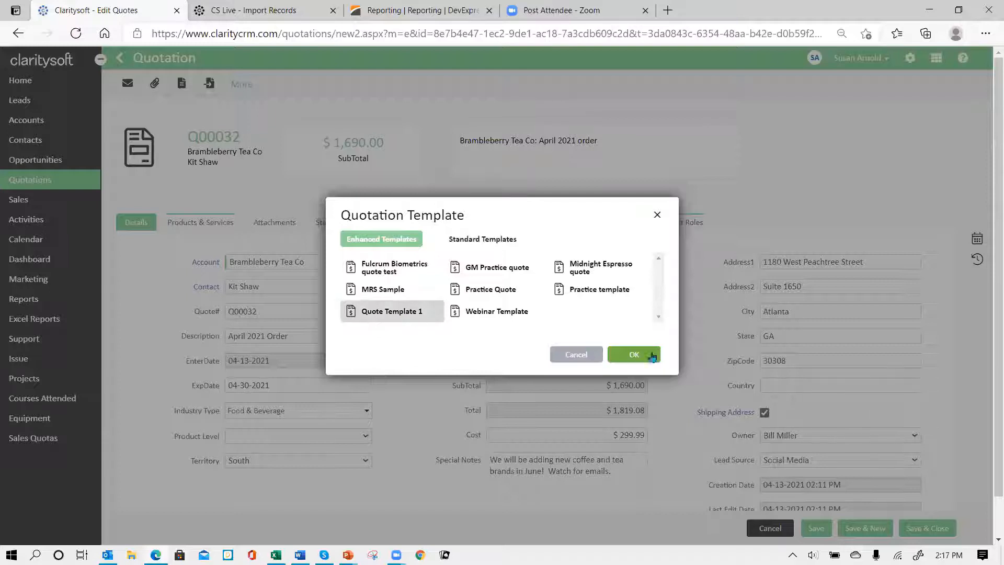
pyautogui.click(635, 355)
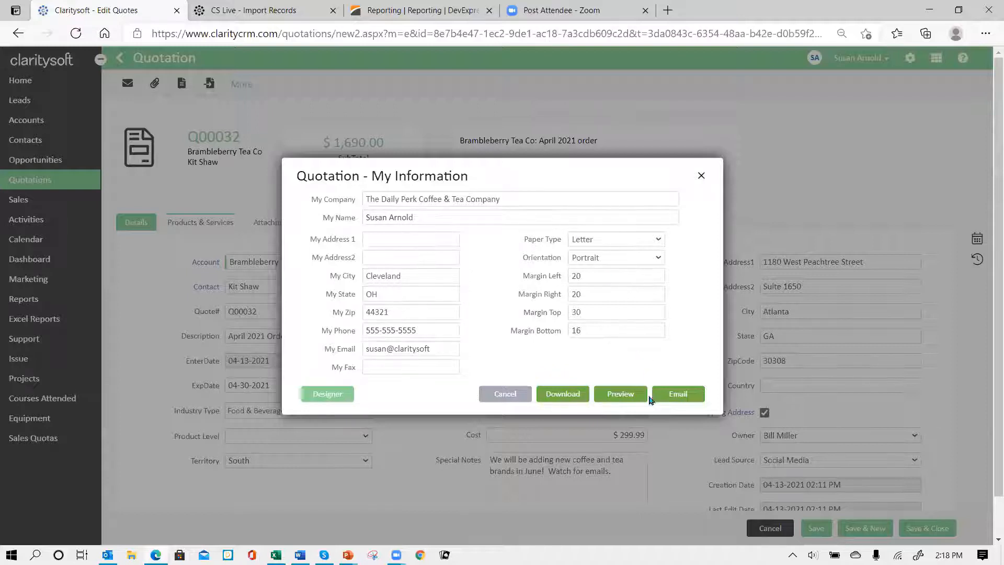
pyautogui.click(621, 395)
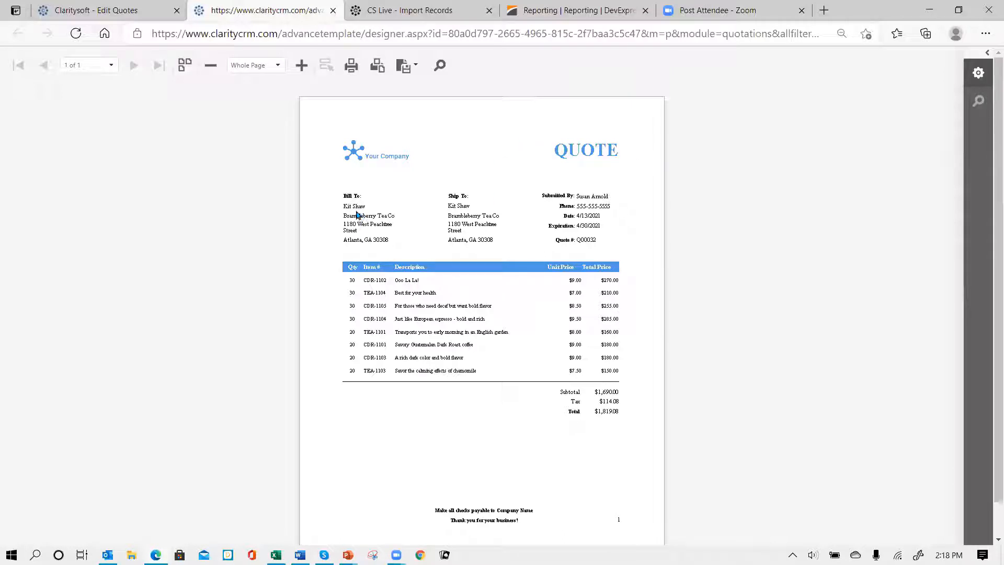
pyautogui.click(302, 66)
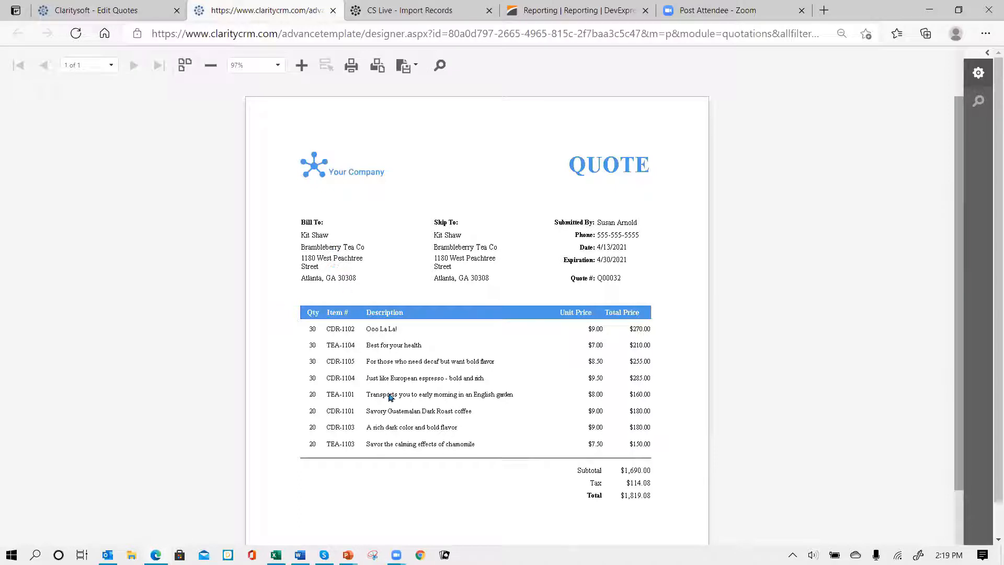
pyautogui.scroll(-2, 387, 381)
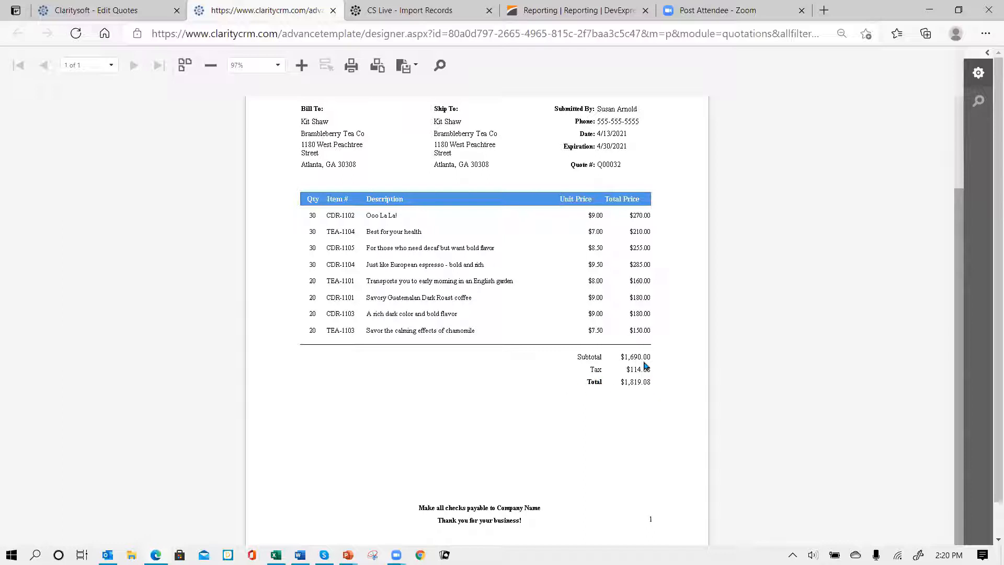
# Examine the generated quote preview from its closing footer back up to the header, and close the preview
pyautogui.scroll(-1, 454, 477)
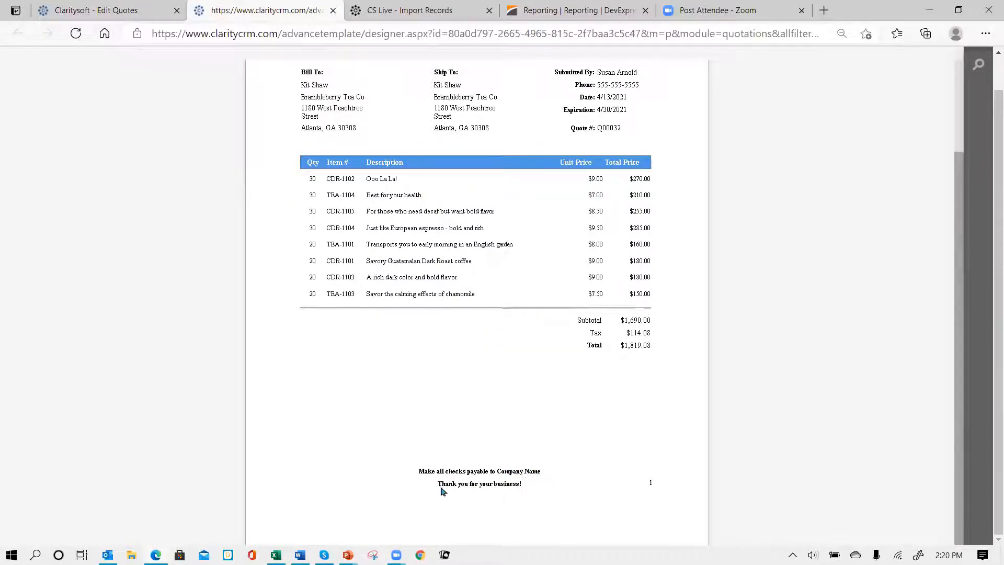
pyautogui.scroll(3, 482, 327)
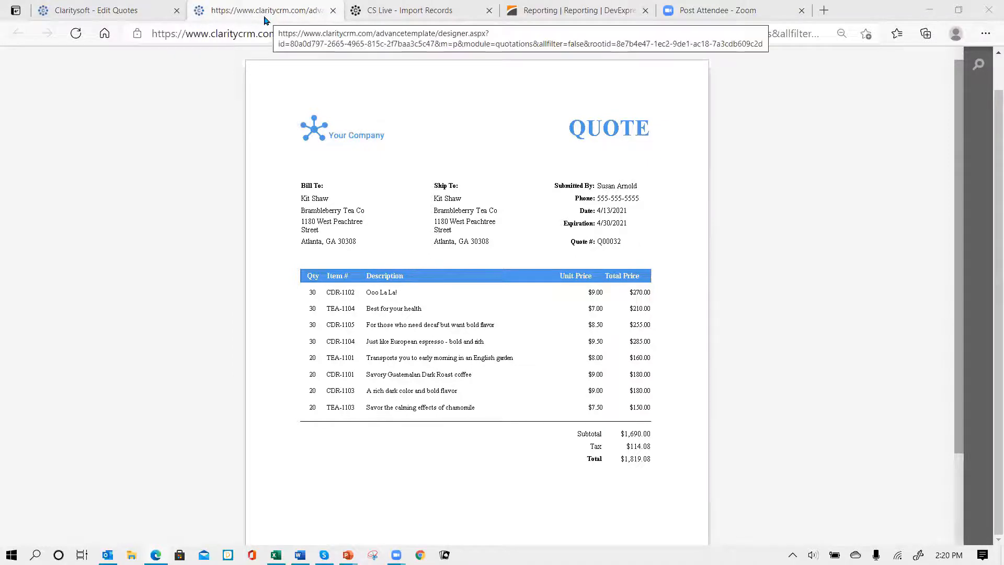
pyautogui.click(334, 11)
pyautogui.click(334, 11)
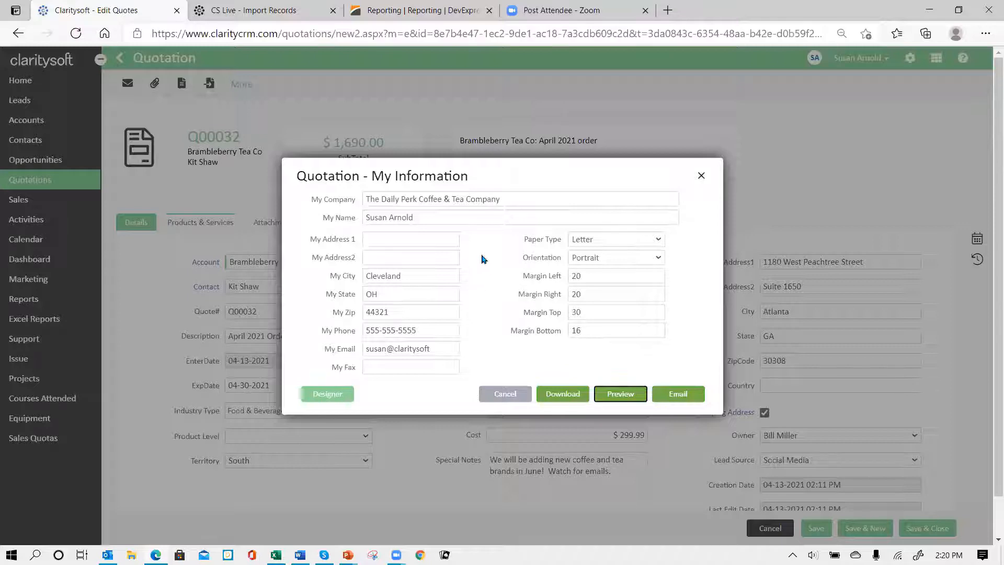
# Email the quotation PDF to the contact, adding the line "Type a more personal greeting." below the message text
pyautogui.click(677, 397)
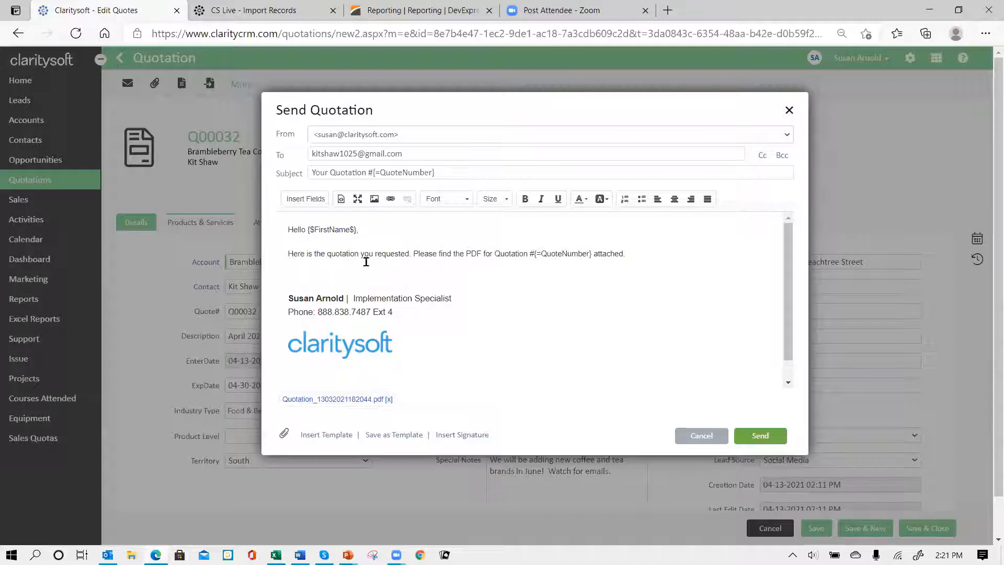
pyautogui.click(641, 253)
pyautogui.press('Return')
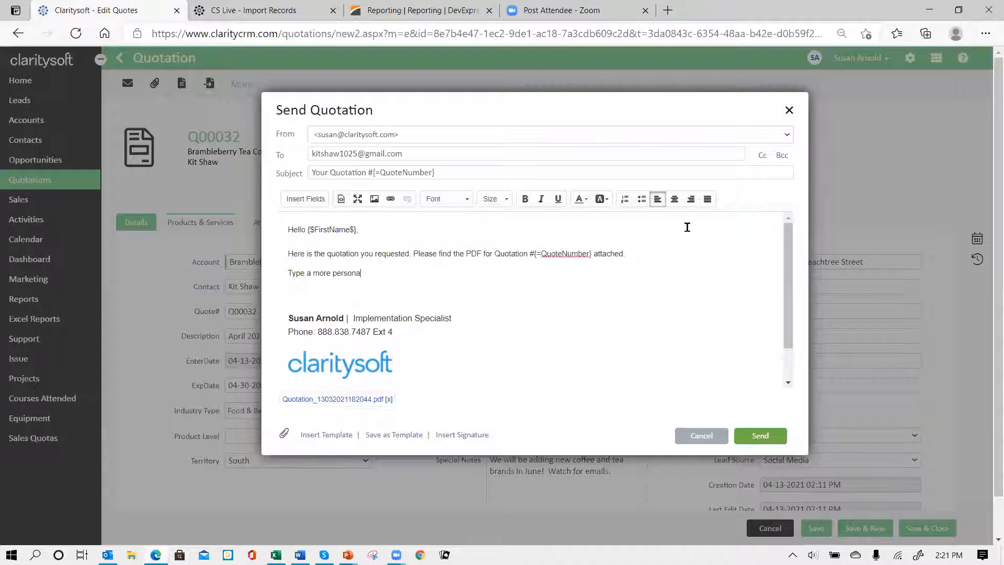
pyautogui.write('Type a more personal greeting.')
pyautogui.scroll(-2, 490, 326)
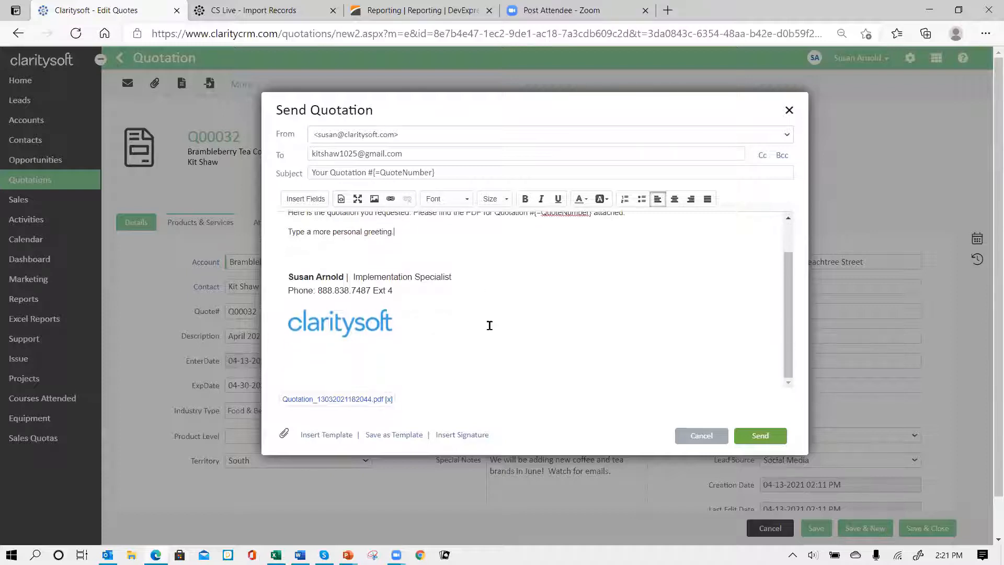
pyautogui.scroll(2, 489, 325)
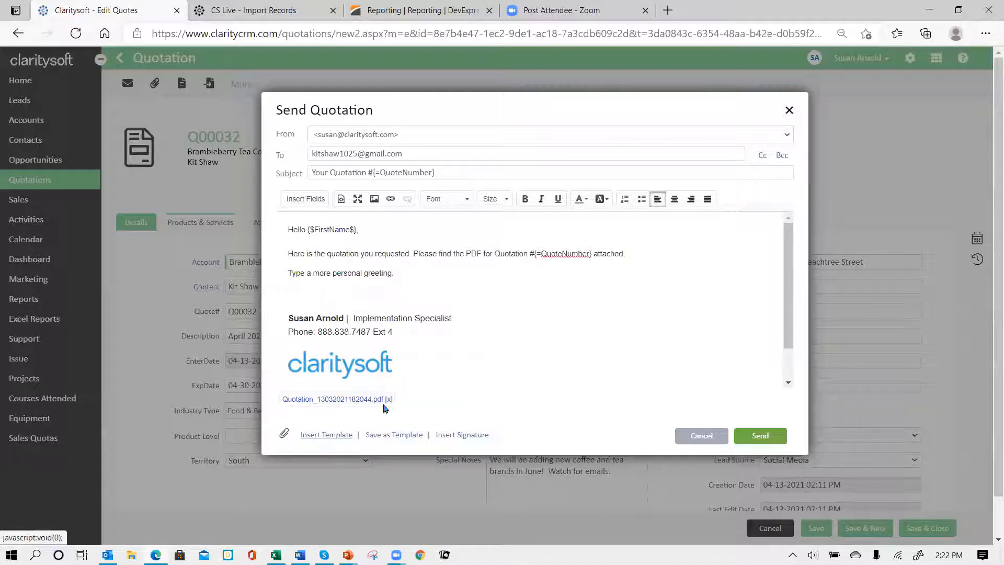
pyautogui.click(761, 441)
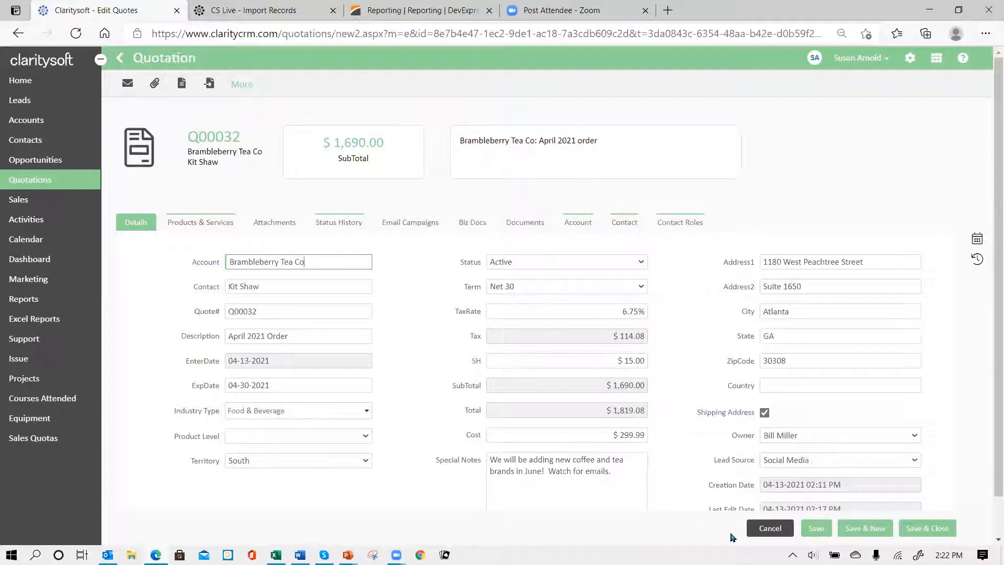
# Save and close the quotation, and open Brambleberry Tea Co's April 2021 Order opportunity for editing
pyautogui.click(928, 529)
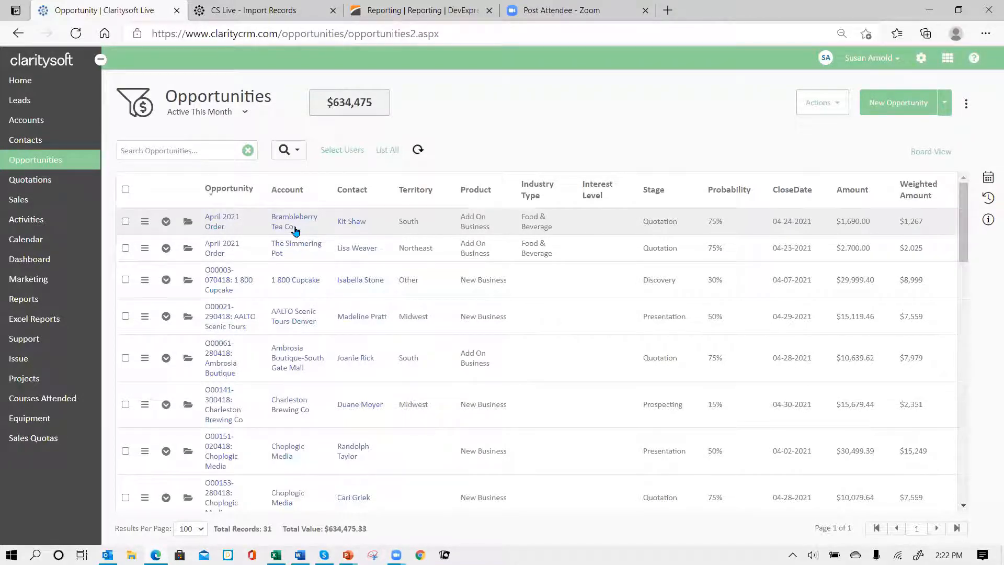
pyautogui.click(188, 223)
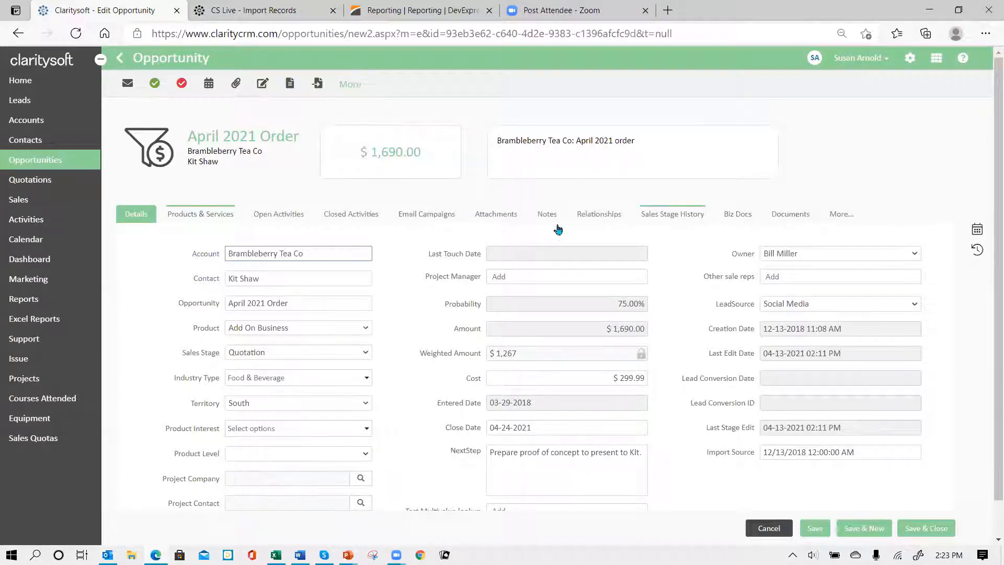
pyautogui.click(183, 86)
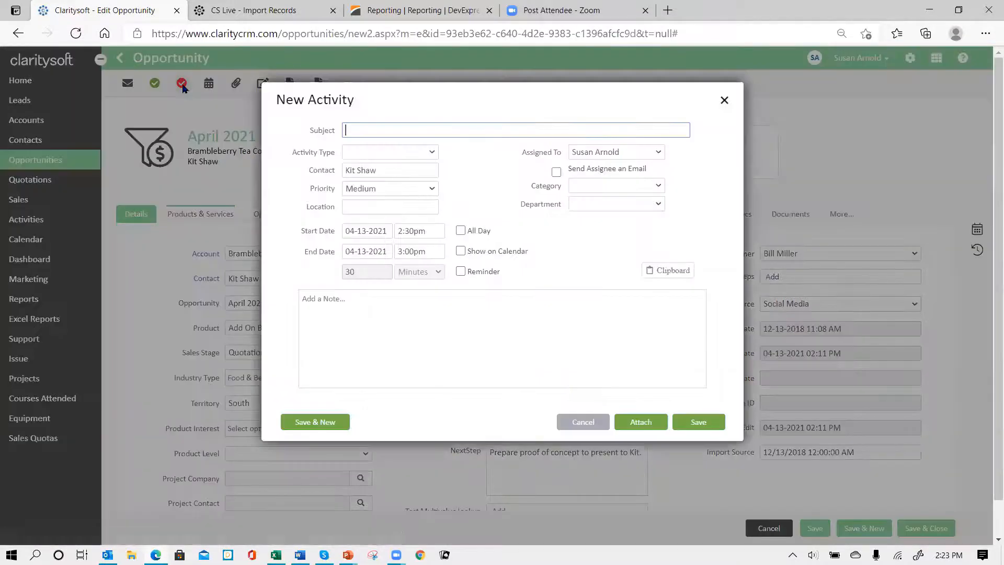
pyautogui.click(587, 422)
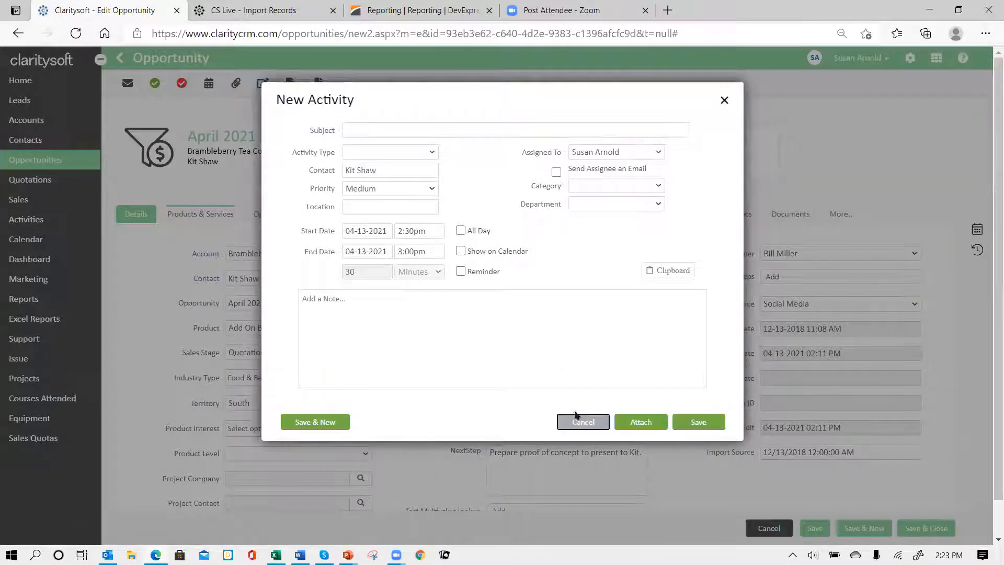
pyautogui.click(595, 421)
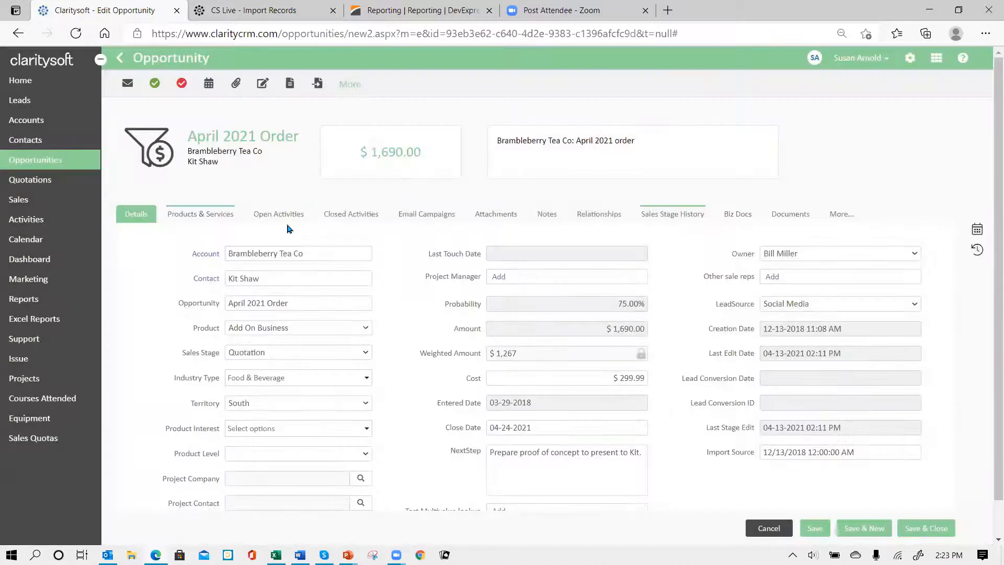
pyautogui.click(271, 215)
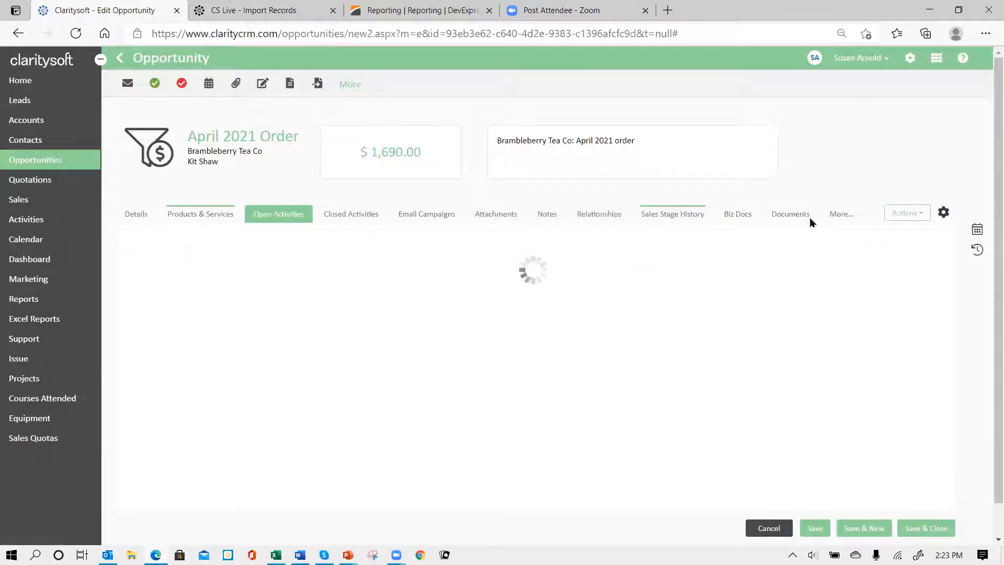
pyautogui.click(838, 214)
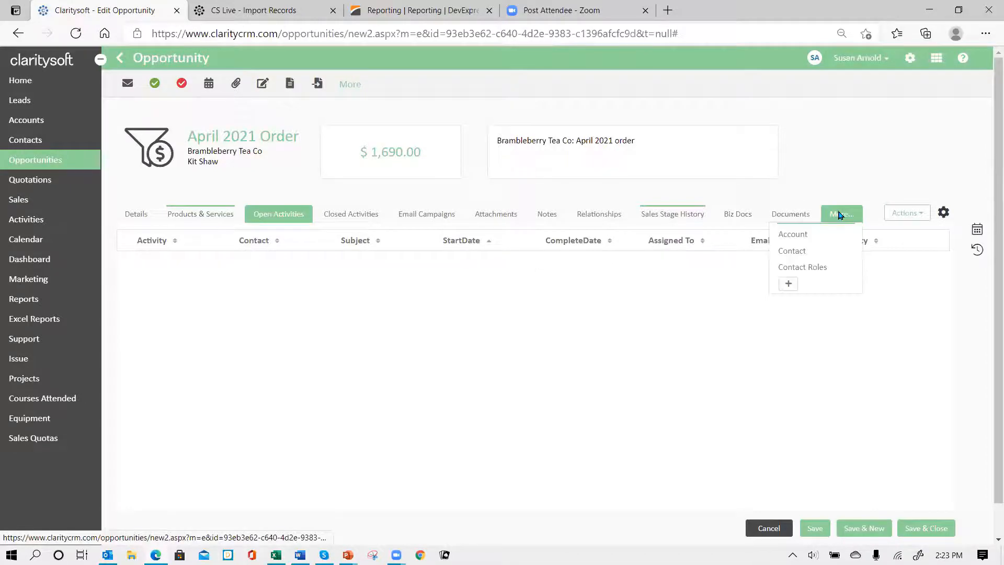
pyautogui.click(788, 285)
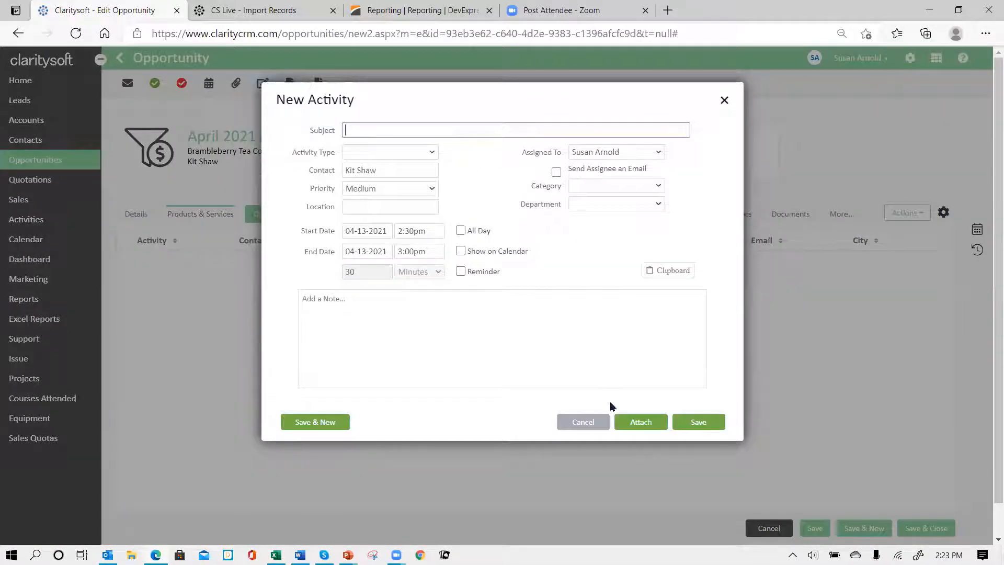
pyautogui.click(600, 422)
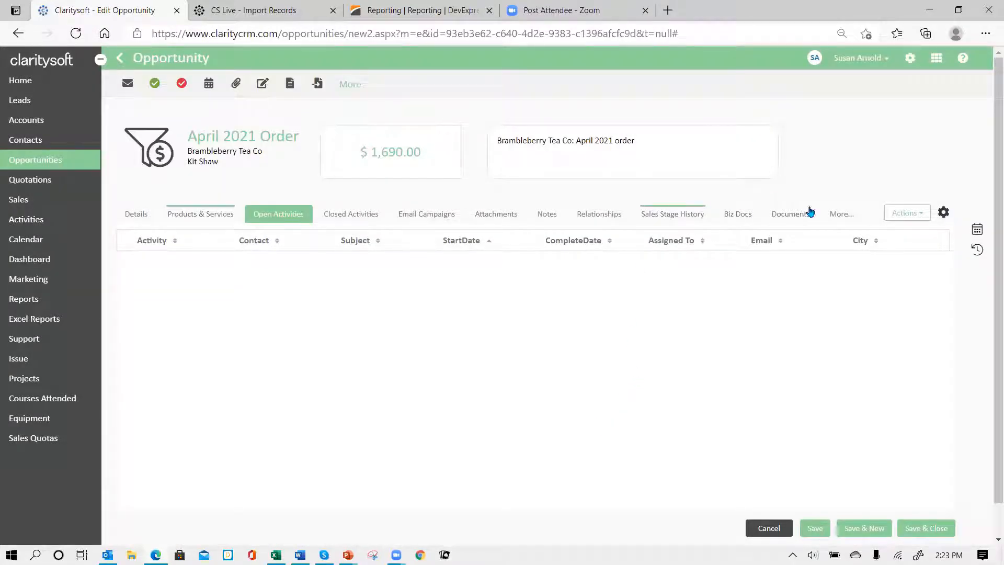
# Schedule a Call activity with the subject "Quote Follow up call" on the calendar for 04-16-2021, 11:00am to 11:30am
pyautogui.click(977, 233)
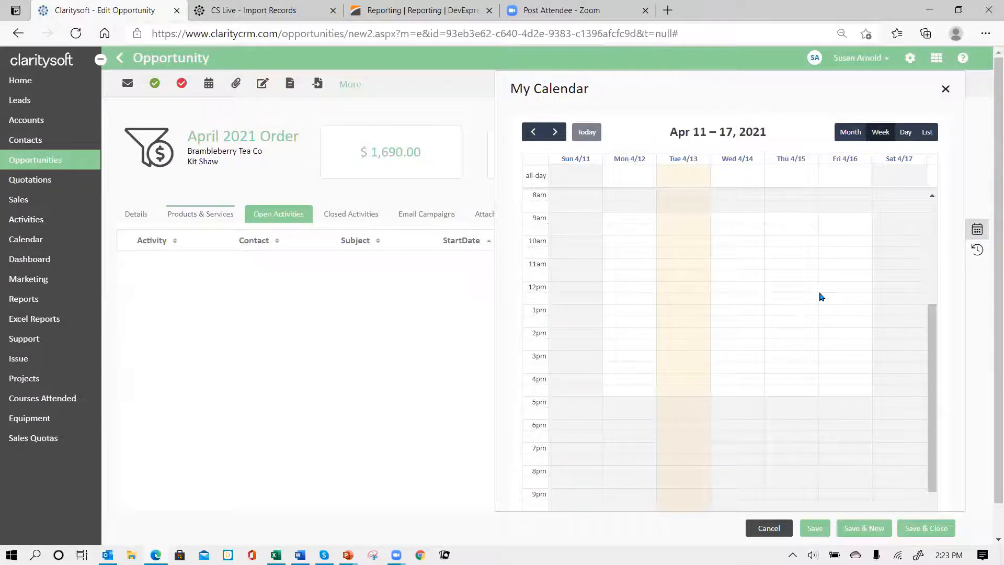
pyautogui.click(837, 268)
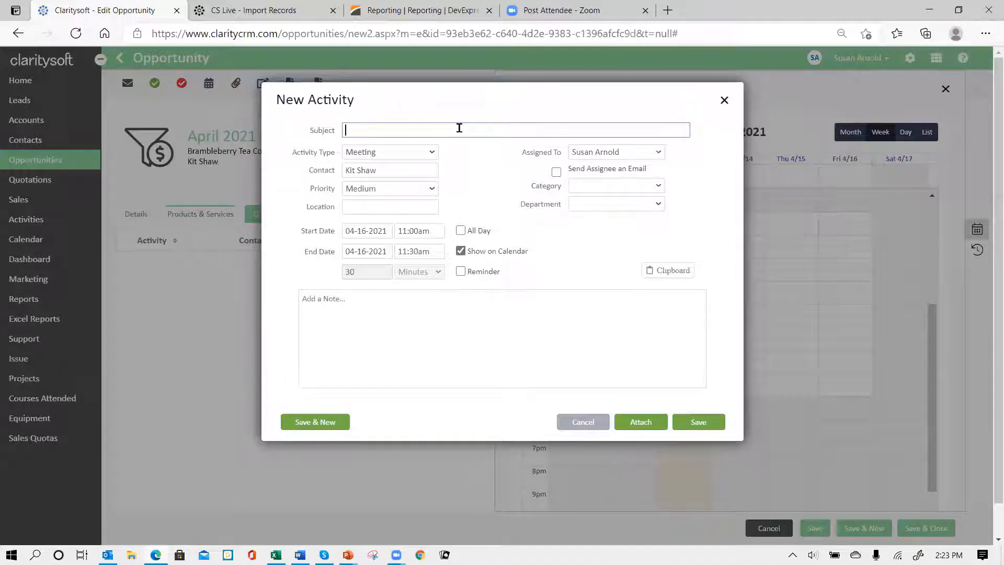
pyautogui.write('Quote Follow up call')
pyautogui.click(436, 152)
pyautogui.click(403, 193)
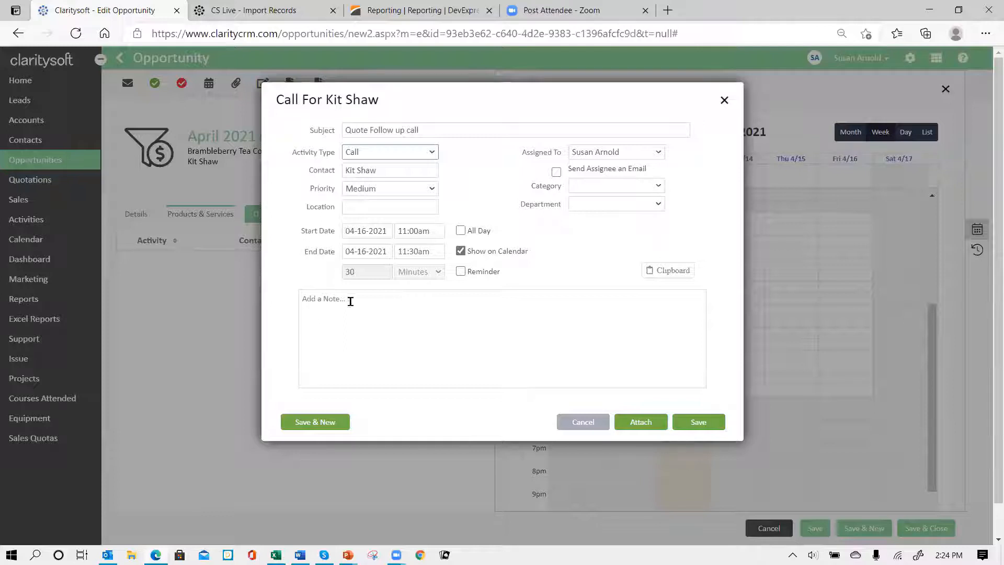
pyautogui.click(697, 420)
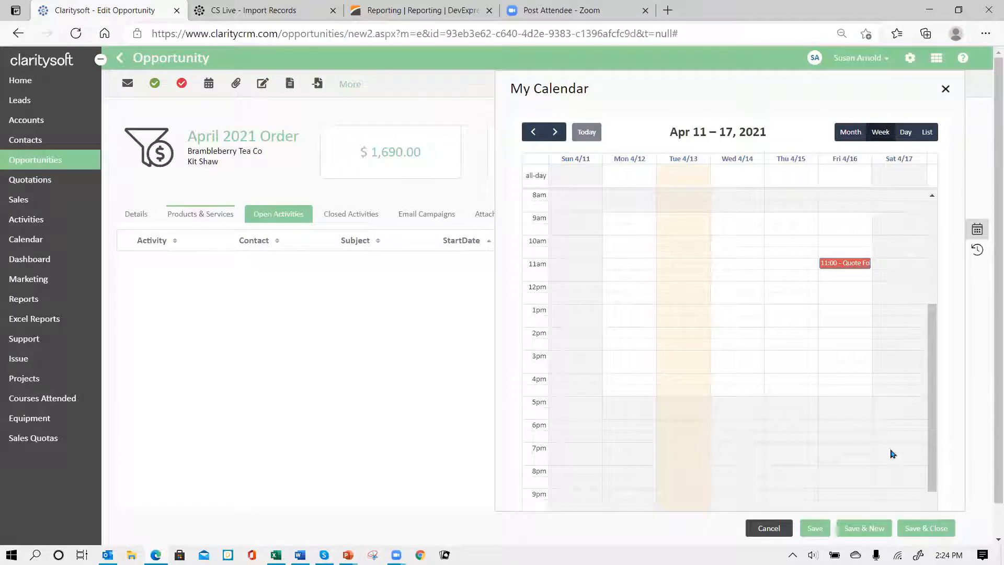
pyautogui.click(981, 233)
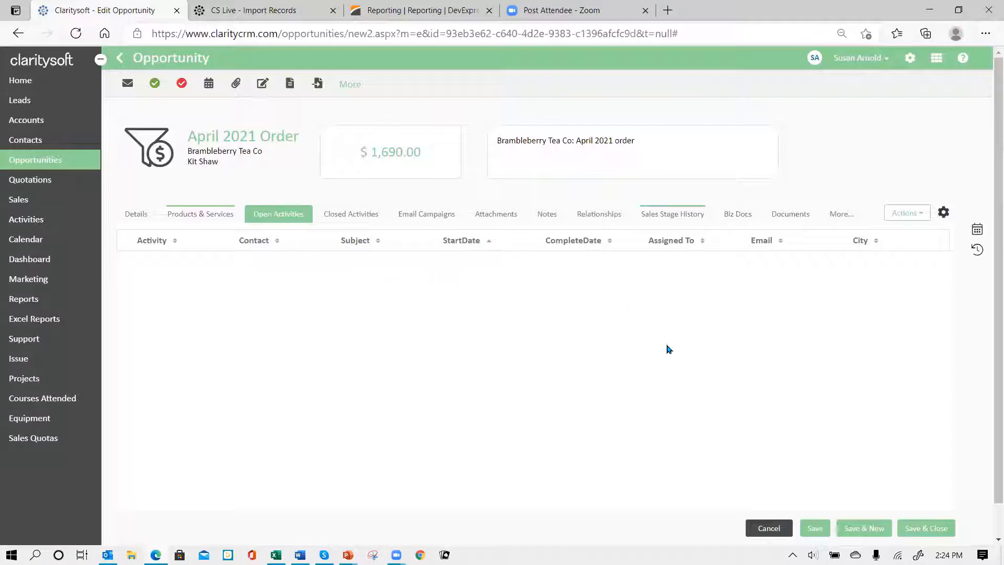
# Return to the opportunity's details, save and close the opportunity, and open the Quotations list
pyautogui.click(68, 164)
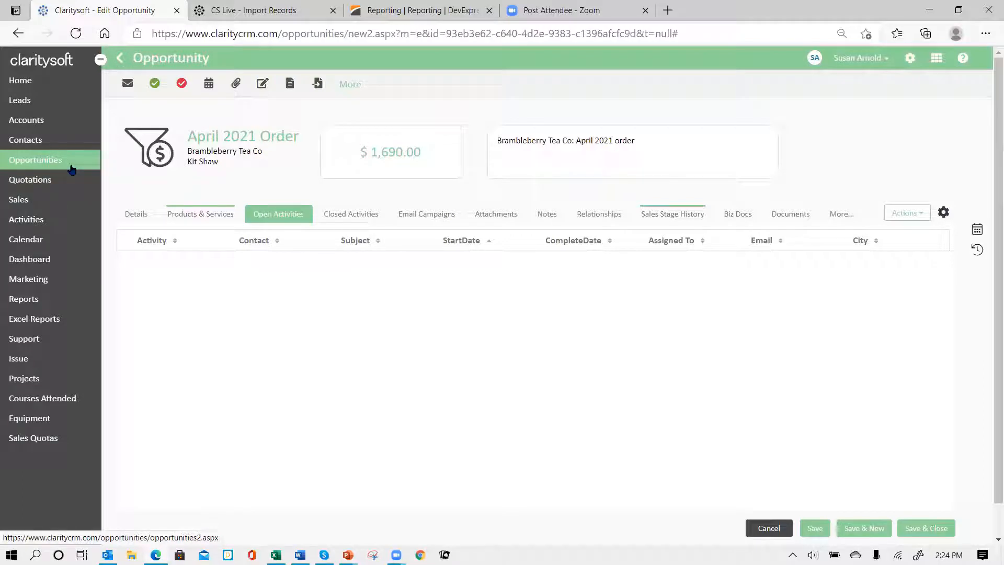
pyautogui.click(135, 216)
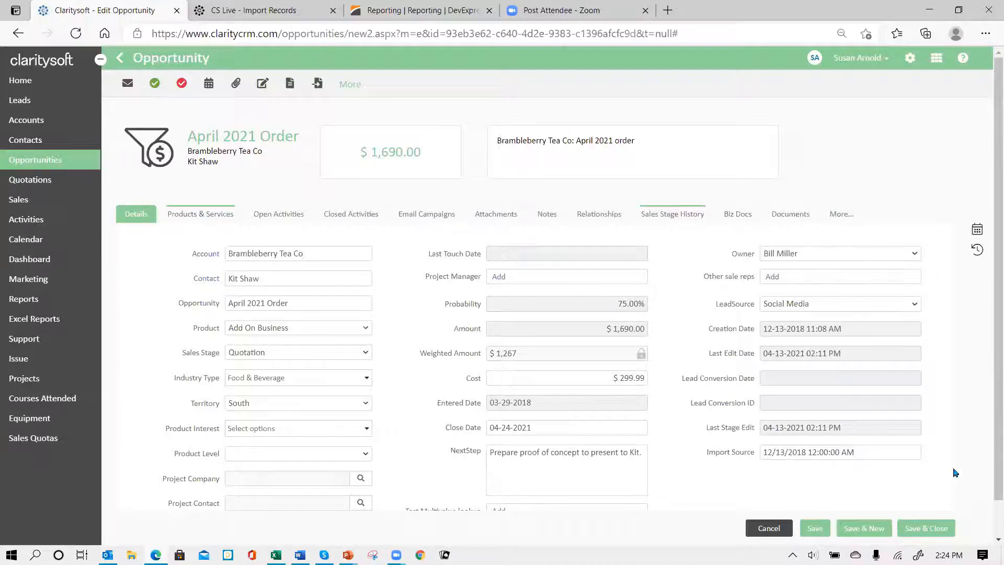
pyautogui.click(928, 531)
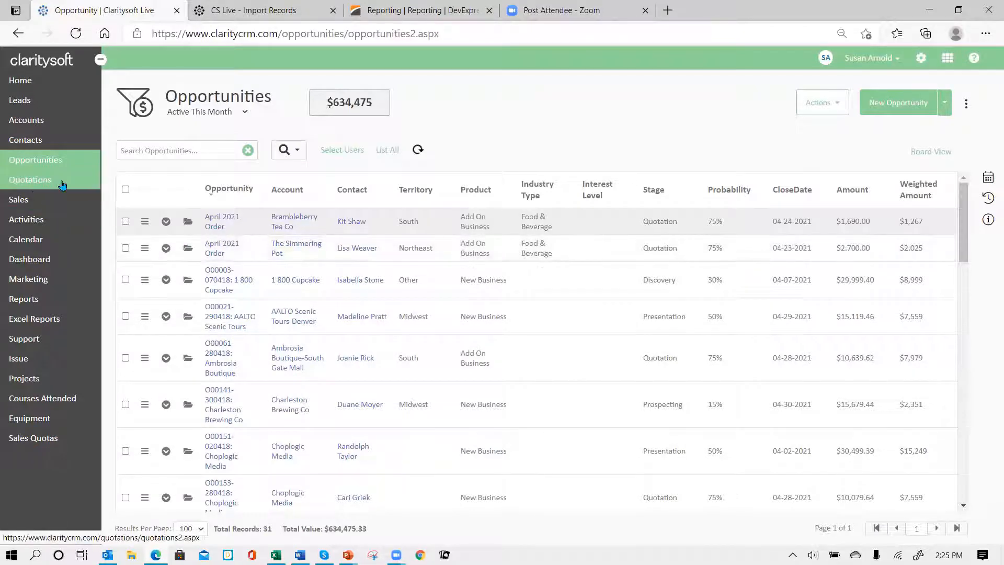
pyautogui.click(37, 184)
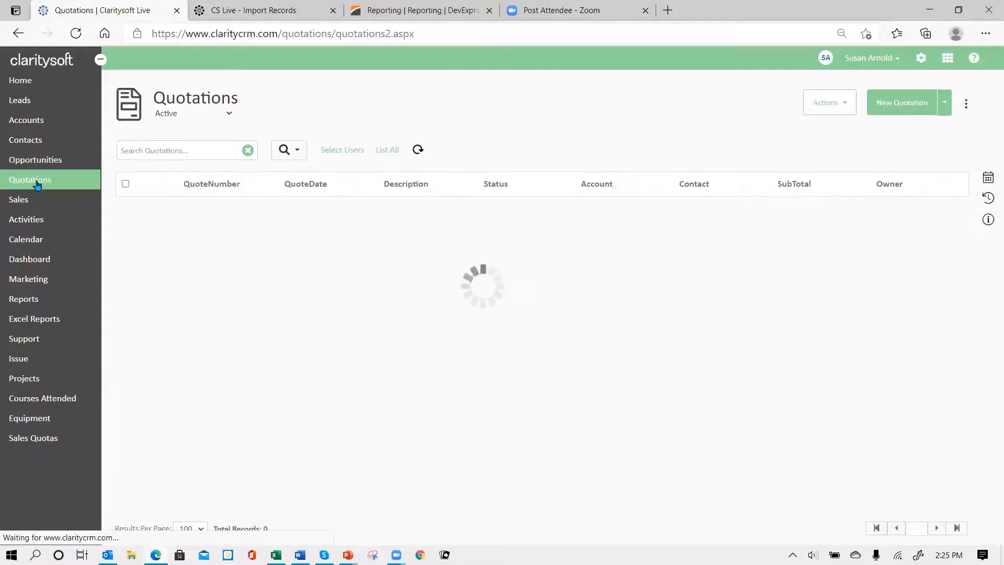
pyautogui.click(889, 103)
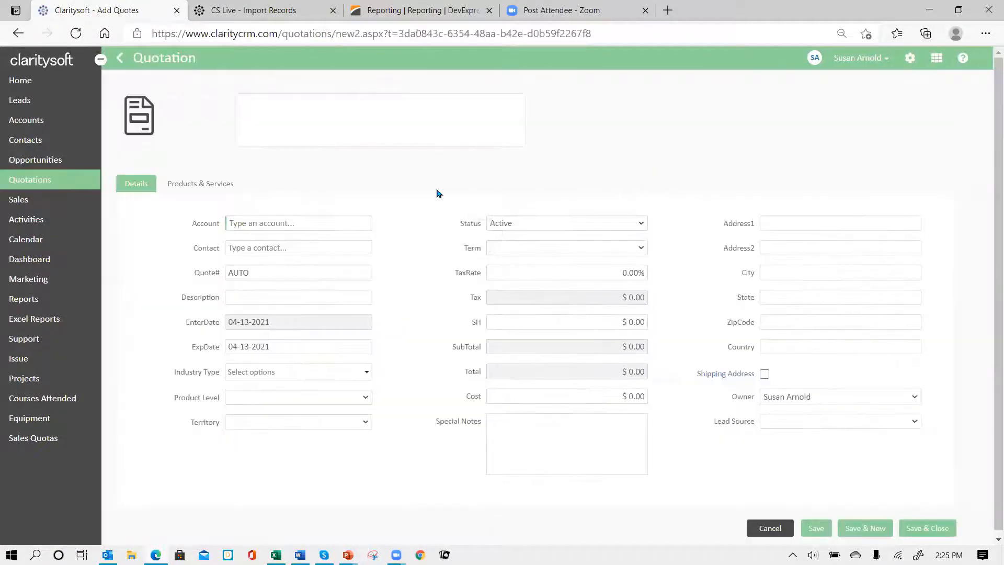
pyautogui.click(337, 217)
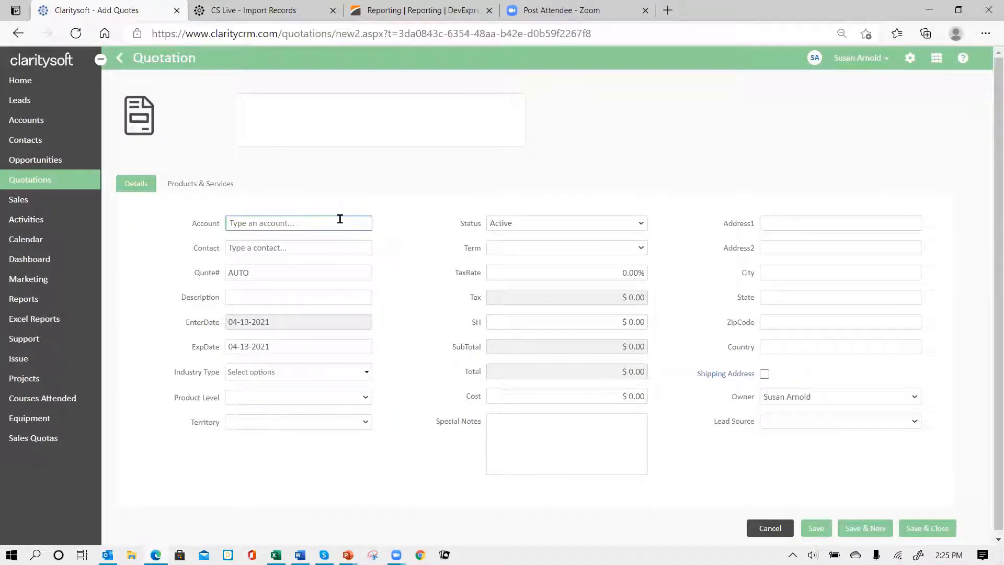
pyautogui.write('s')
pyautogui.click(249, 223)
pyautogui.press('BackSpace')
pyautogui.press('BackSpace')
pyautogui.press('BackSpace')
pyautogui.press('BackSpace')
pyautogui.write('sim')
pyautogui.click(280, 250)
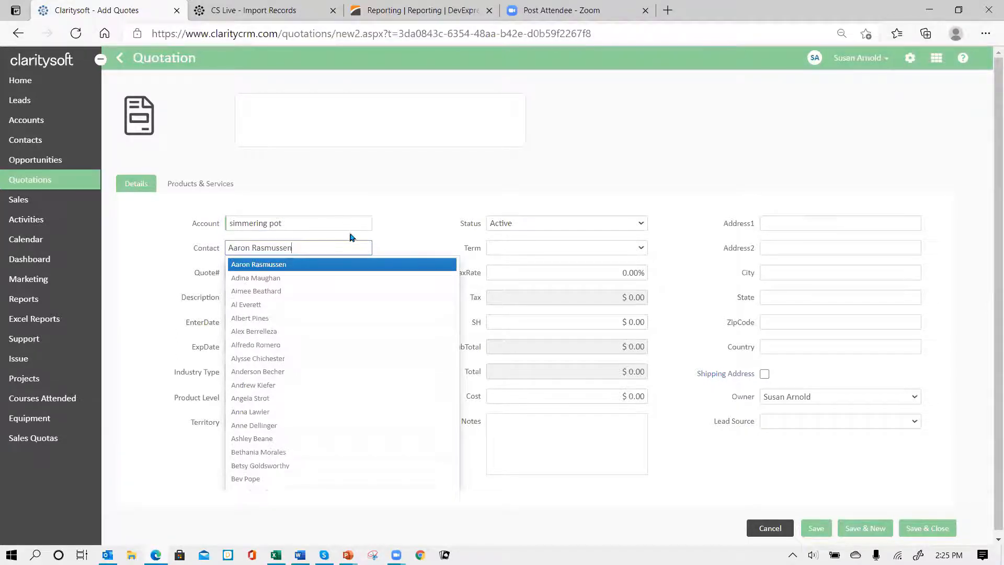
pyautogui.moveTo(302, 219); pyautogui.dragTo(165, 225)
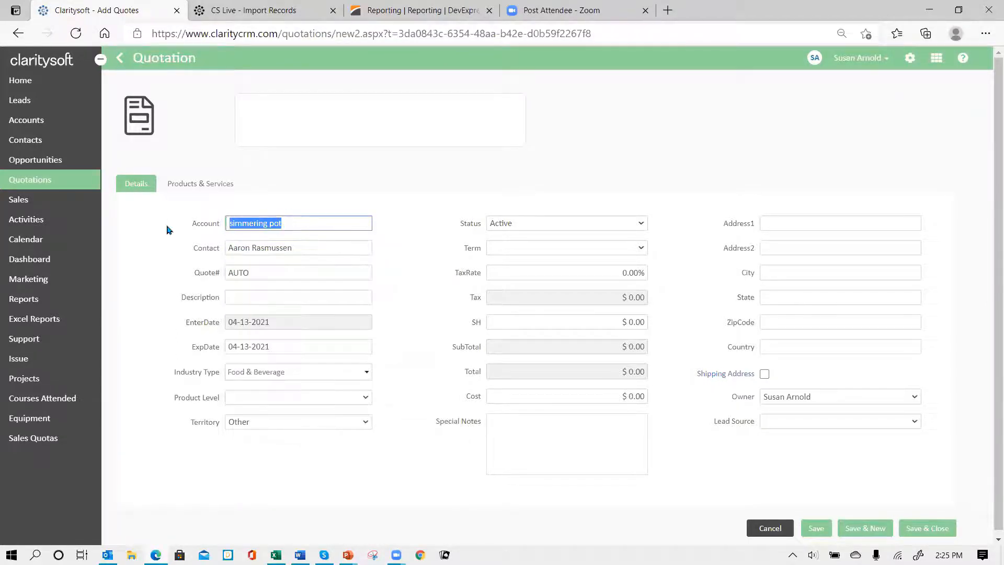
pyautogui.write('bram')
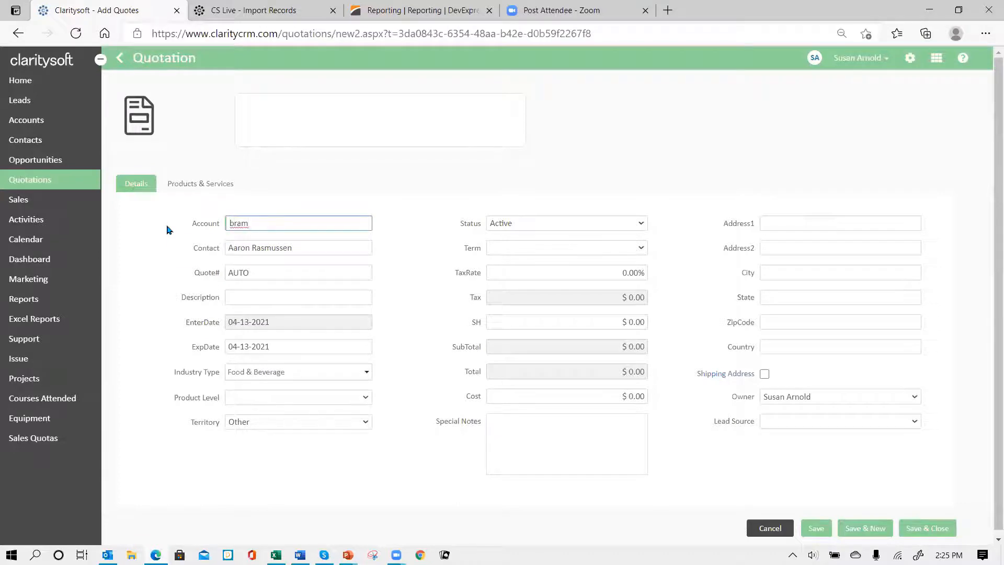
pyautogui.write('bel')
pyautogui.press('Tab')
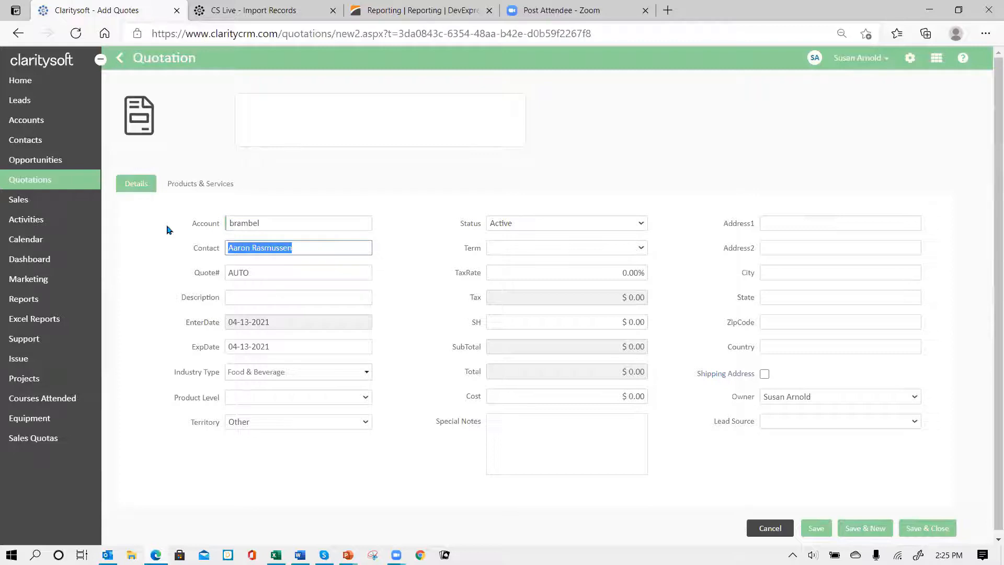
pyautogui.press('BackSpace')
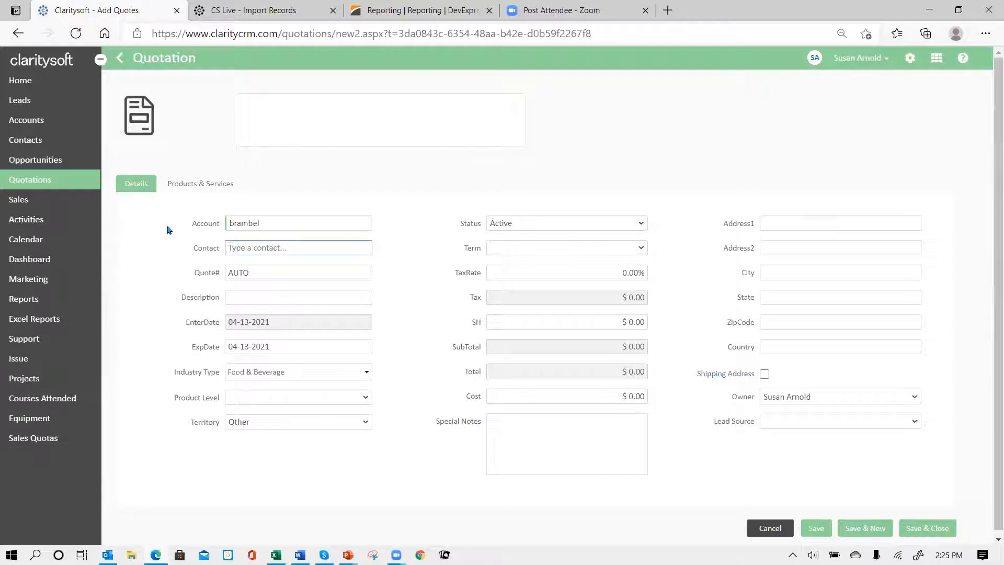
pyautogui.click(264, 221)
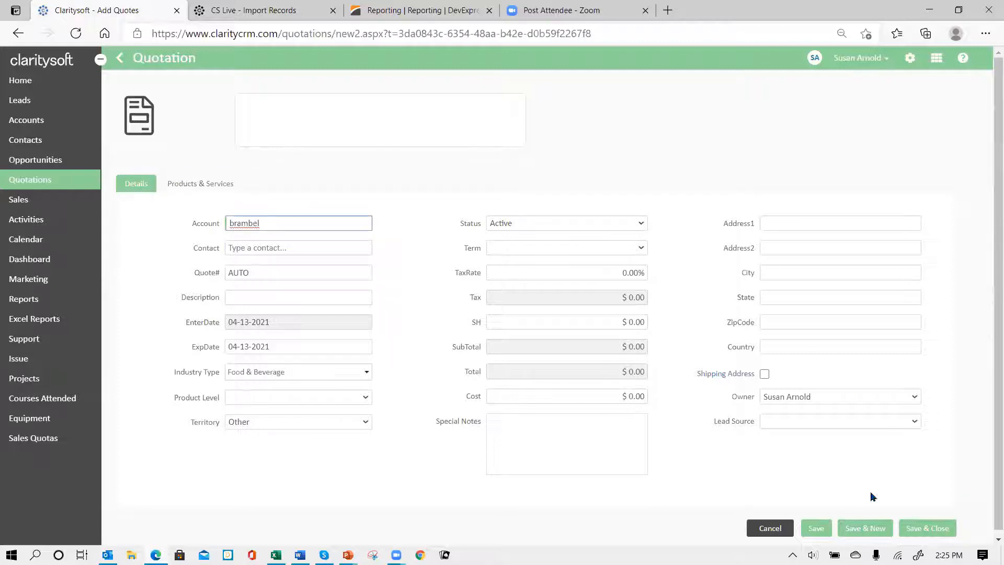
pyautogui.click(779, 529)
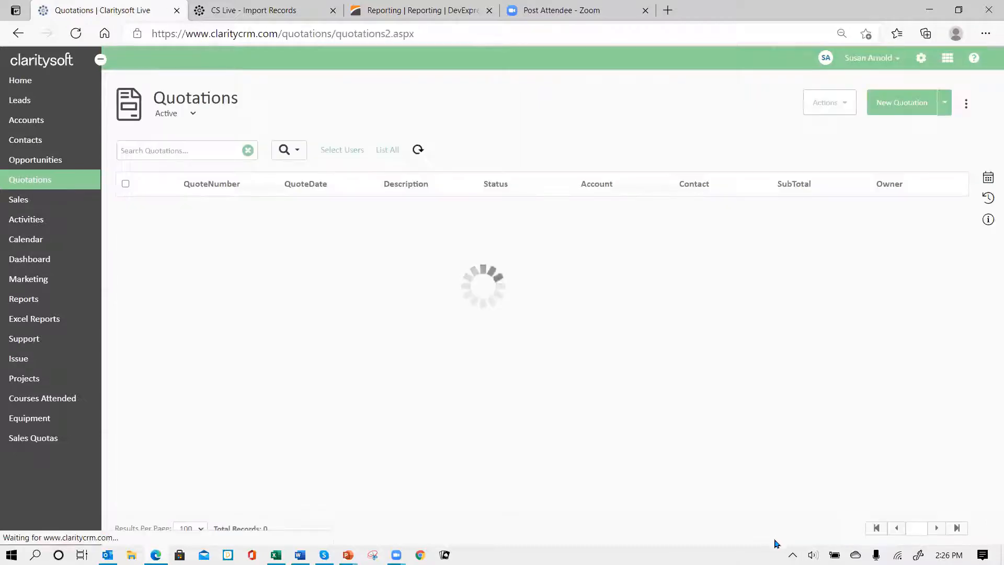
# Start a new quotation from the Quotations list for the Aeromass-OH account and select its contact
pyautogui.click(19, 125)
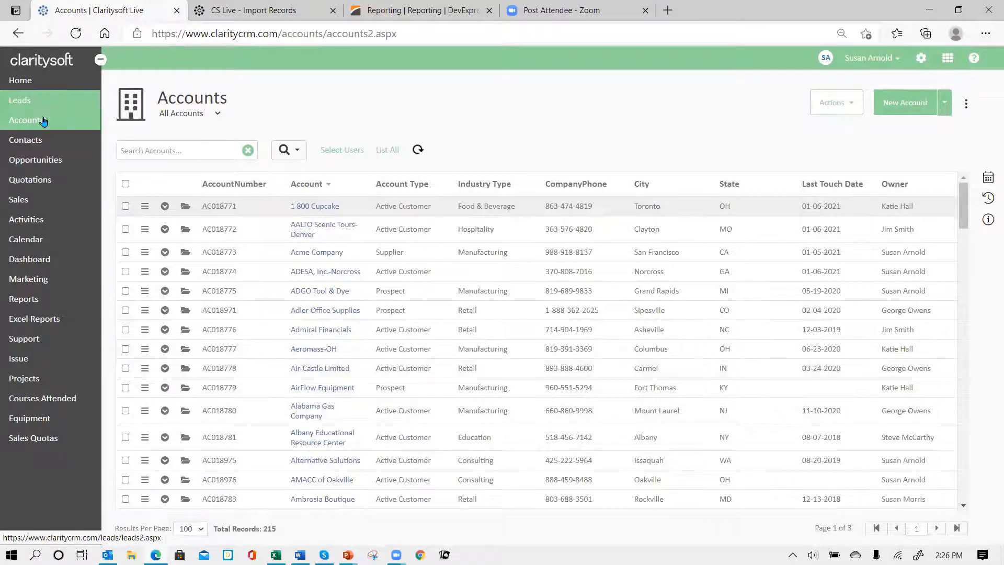
pyautogui.click(41, 182)
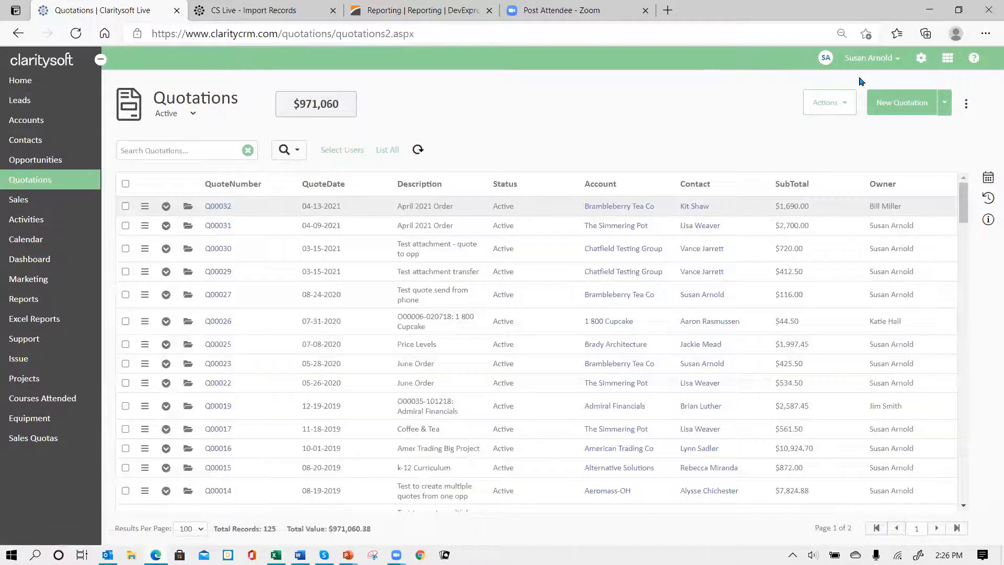
pyautogui.click(897, 102)
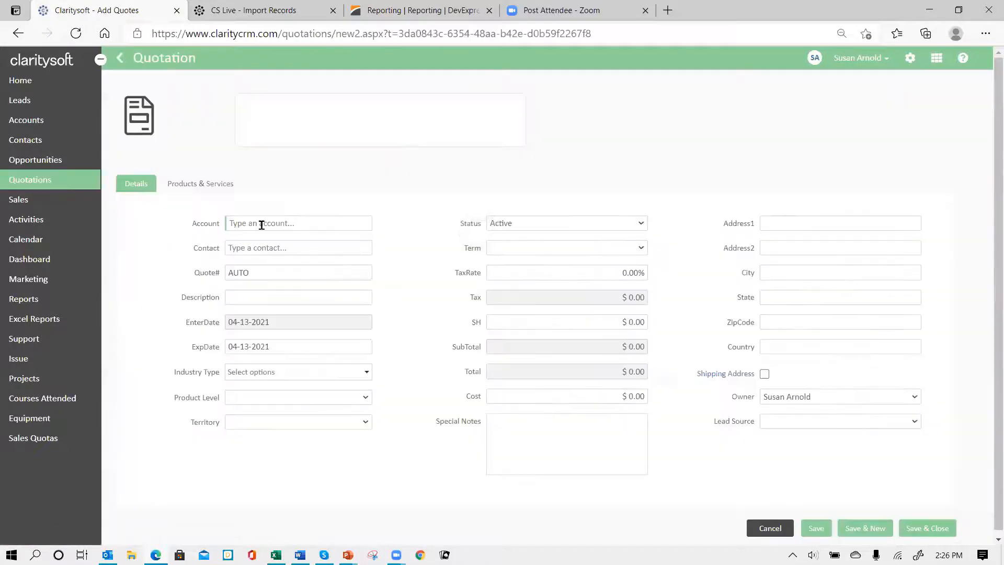
pyautogui.click(262, 224)
pyautogui.write('aero')
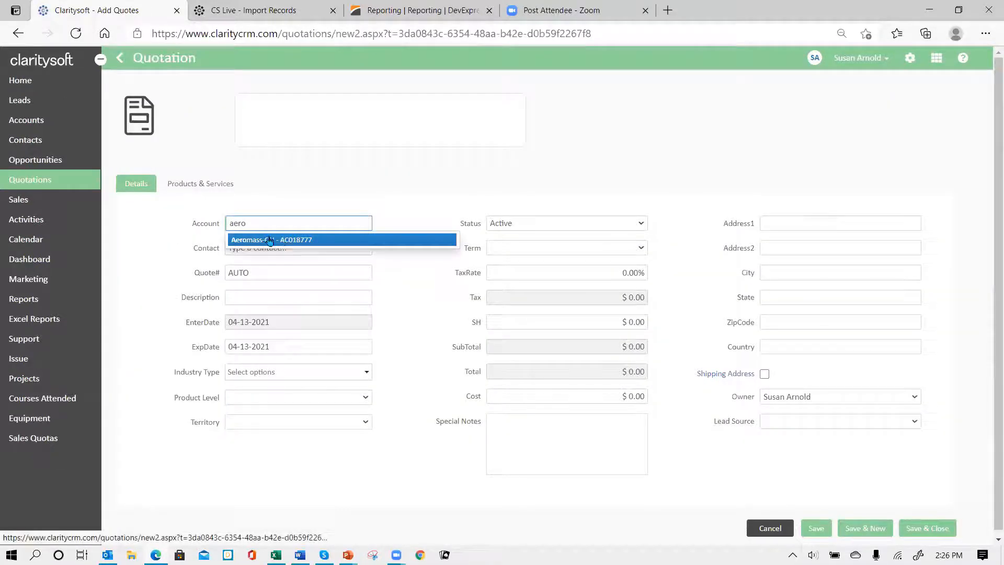
pyautogui.click(267, 240)
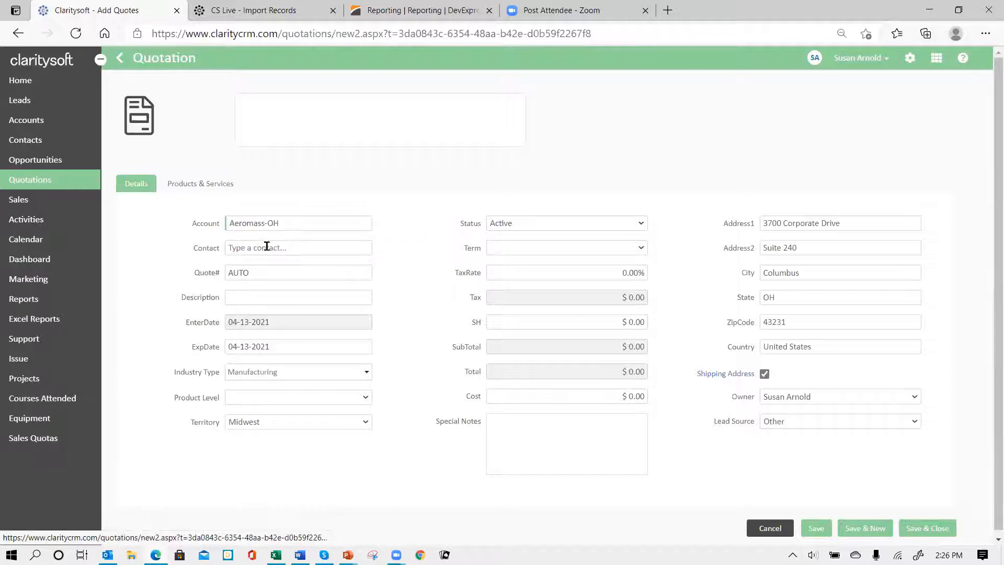
pyautogui.click(302, 247)
pyautogui.click(285, 265)
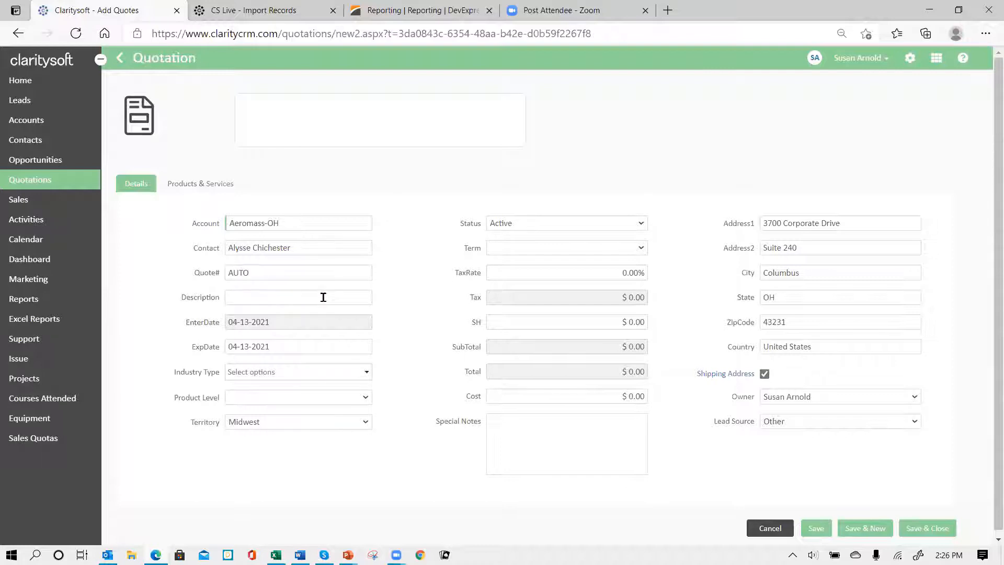
# Set the quotation's expiration date to 04-30-2021 and industry type to Manufacturing, and save it
pyautogui.click(294, 346)
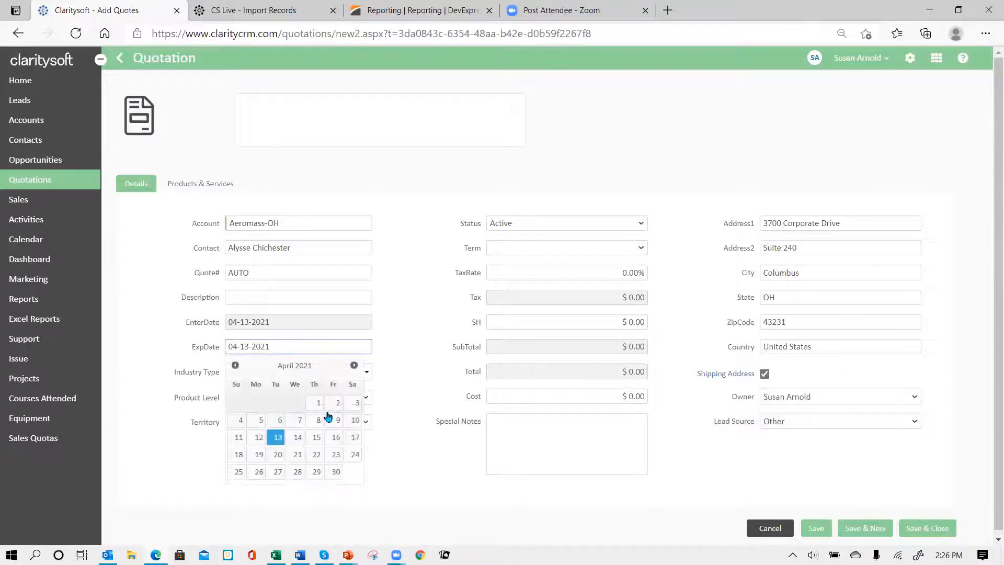
pyautogui.click(333, 471)
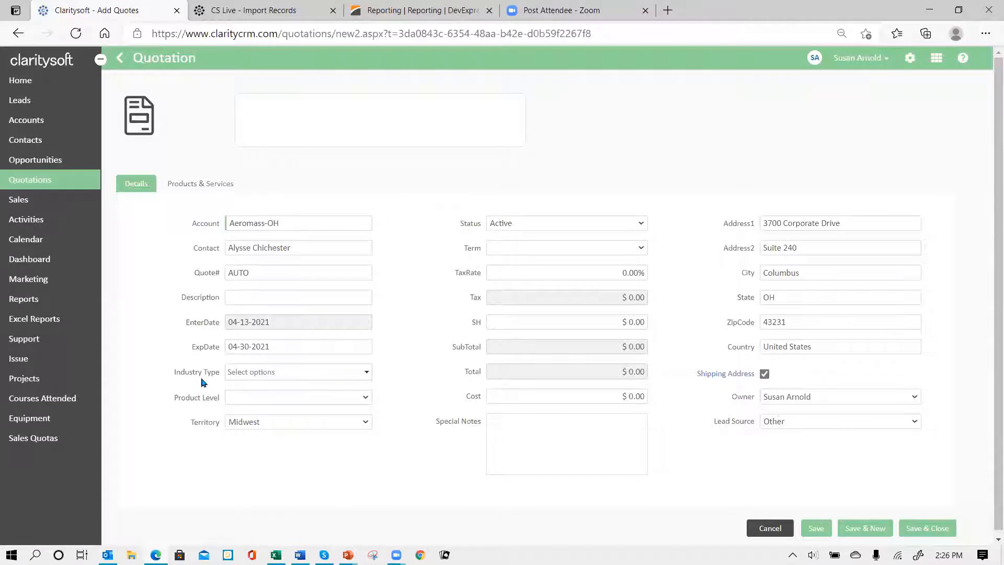
pyautogui.click(366, 374)
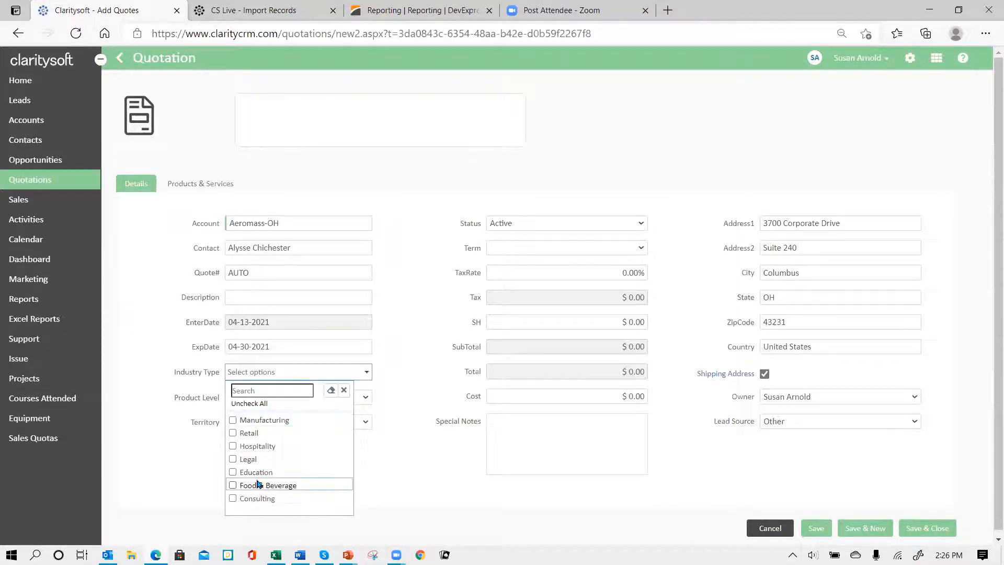
pyautogui.click(233, 419)
pyautogui.click(409, 473)
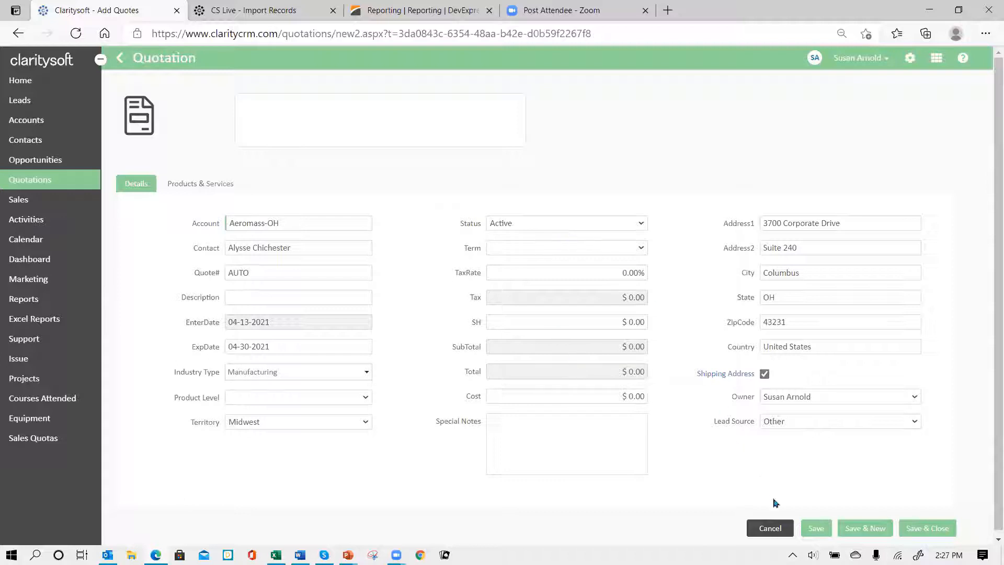
pyautogui.click(816, 529)
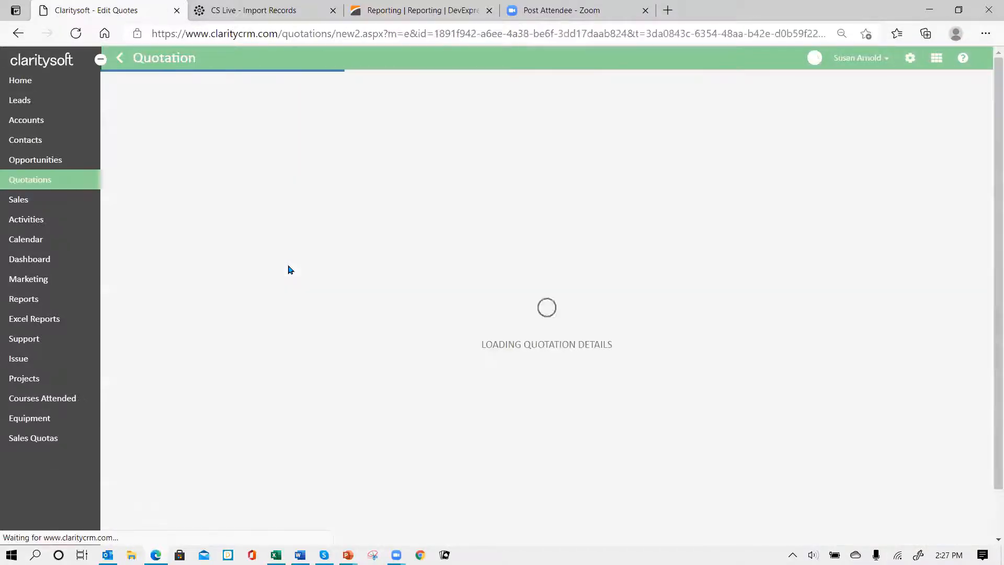
# Add French Roast, Espresso Blend, Test Coffee and Test Coffee3 from the Coffee group to the quotation's products
pyautogui.click(207, 223)
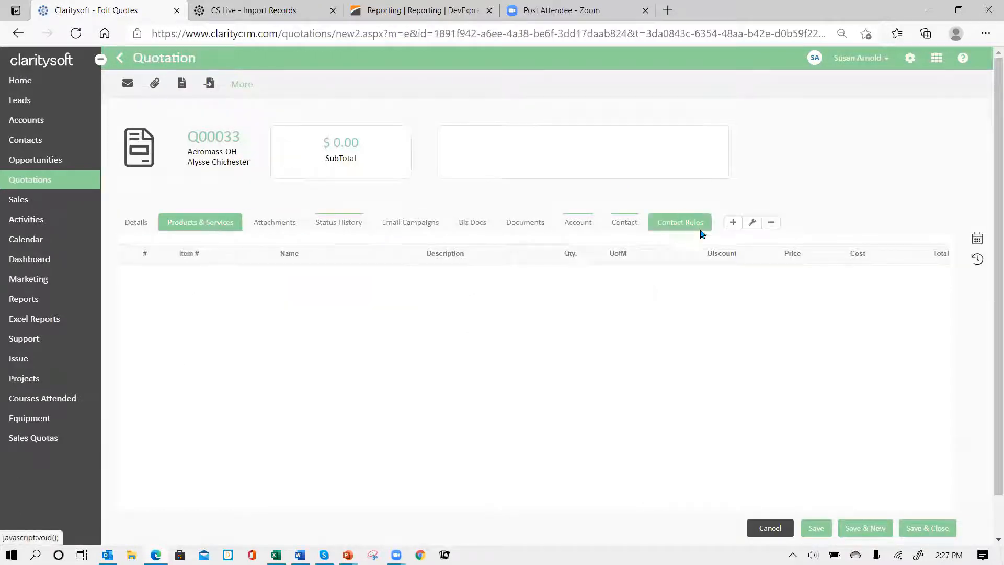
pyautogui.click(731, 224)
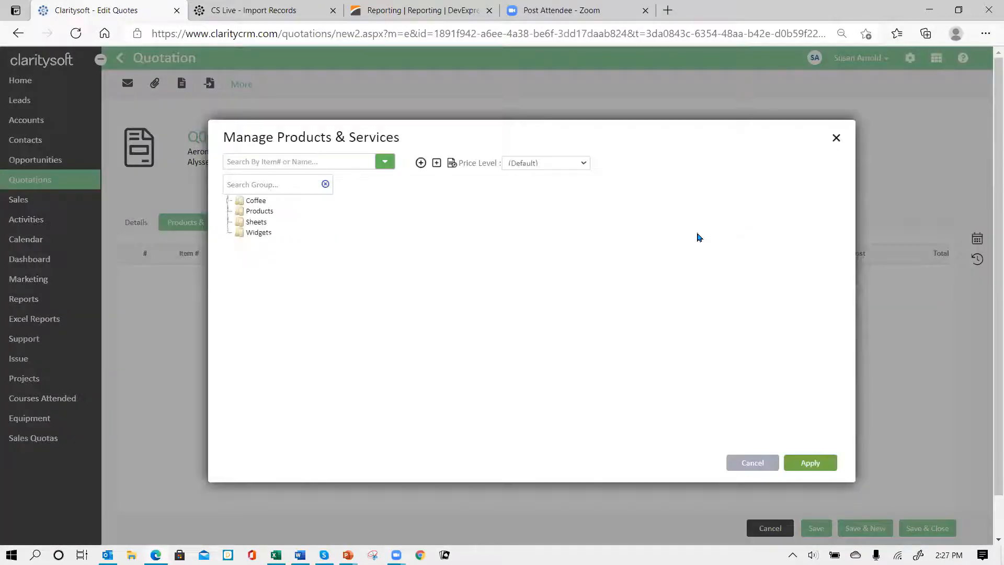
pyautogui.click(239, 201)
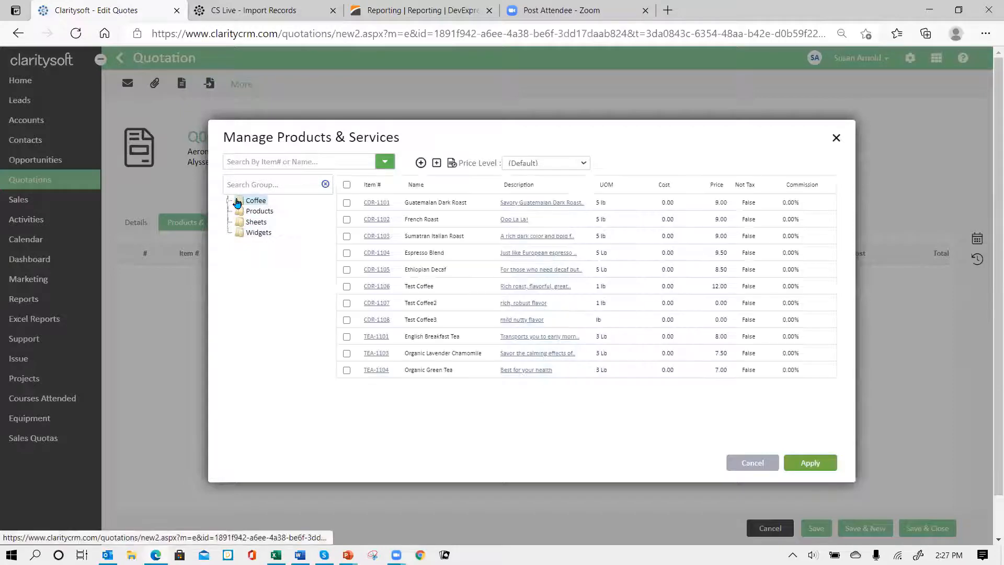
pyautogui.click(347, 219)
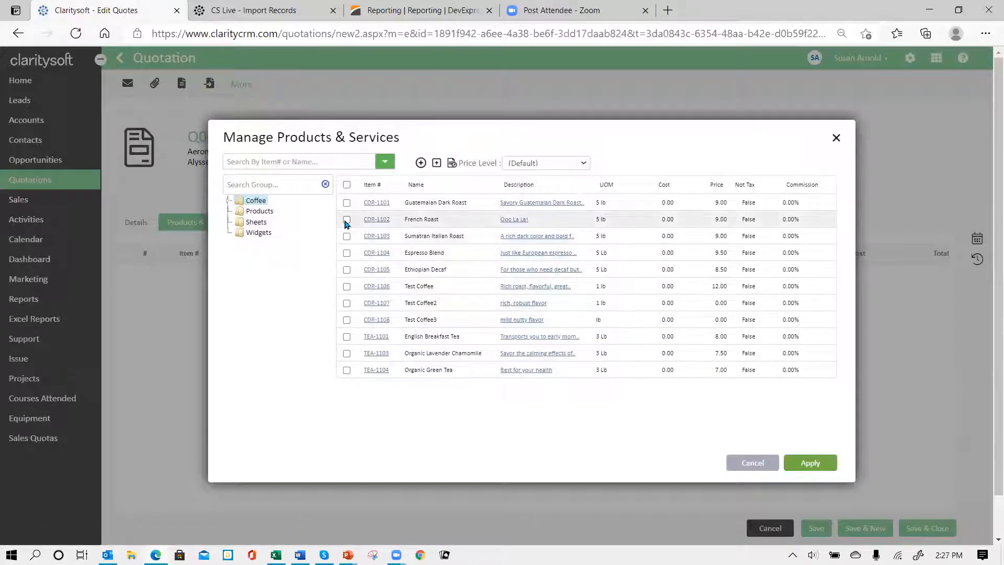
pyautogui.click(347, 254)
pyautogui.click(346, 286)
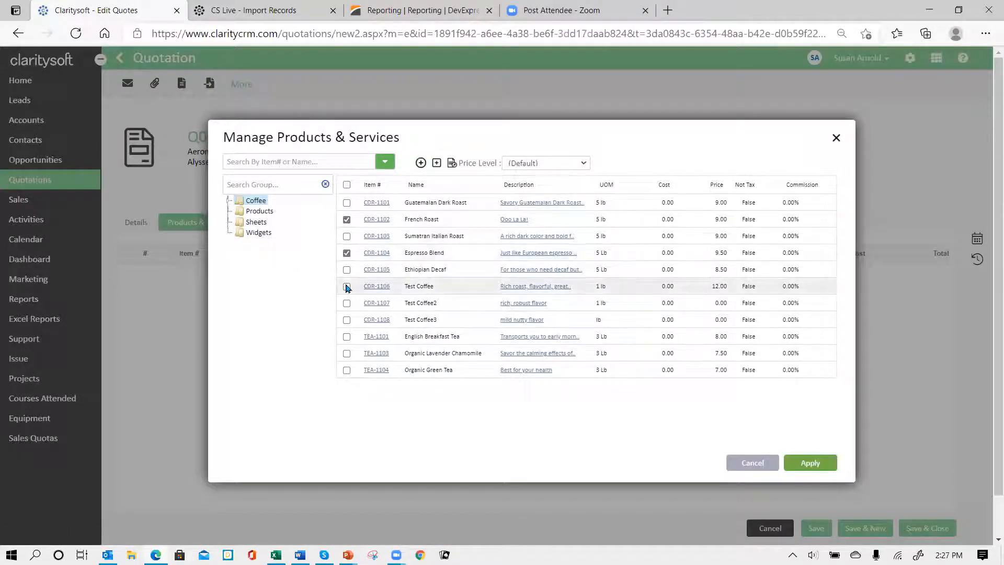
pyautogui.click(347, 320)
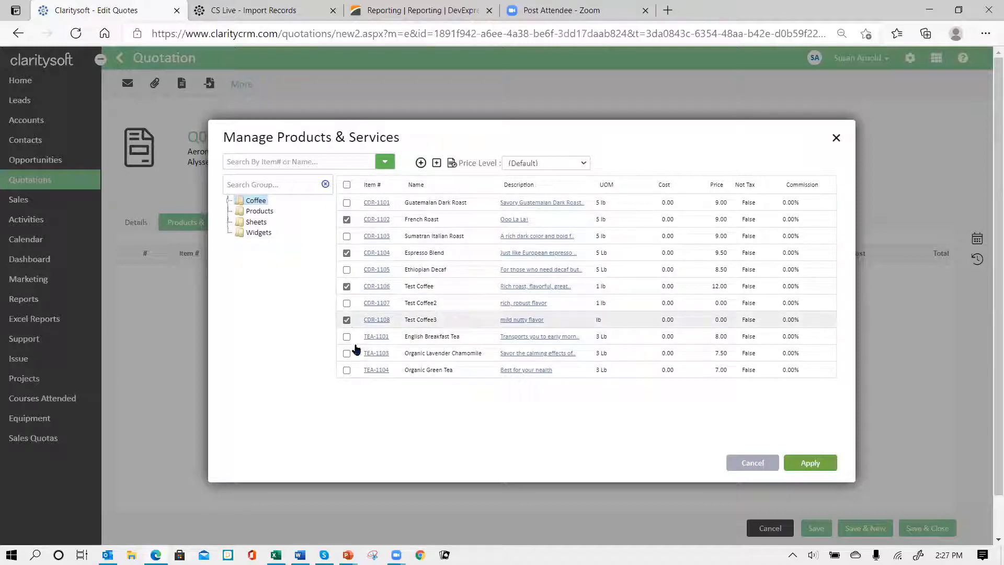
pyautogui.click(810, 463)
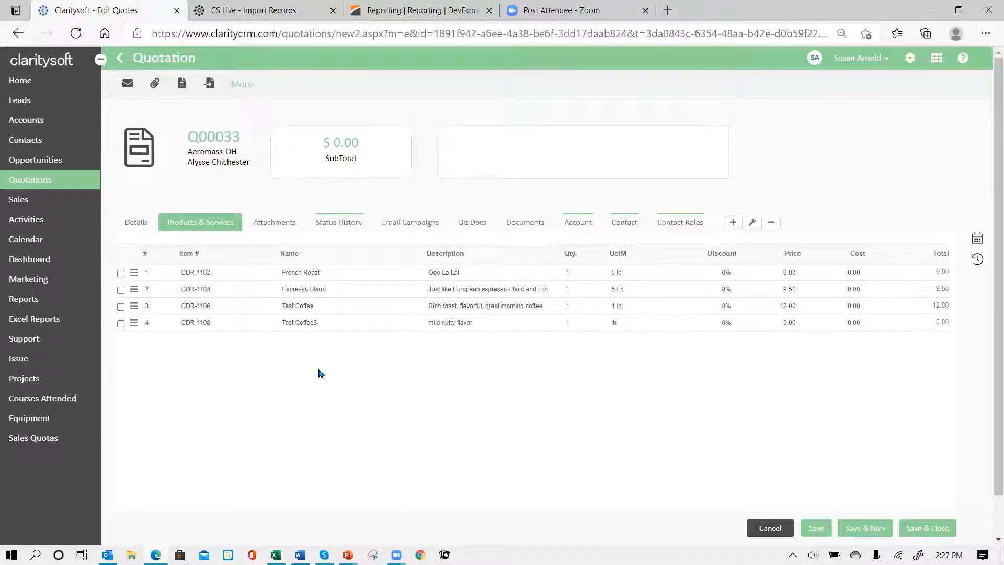
# Set quantities of 25 French Roast, 25 Espresso Blend, 30 Test Coffee and 15 Test Coffee3, save, and check the subtotal in the quotation's details
pyautogui.click(571, 268)
pyautogui.click(583, 292)
pyautogui.write('25')
pyautogui.click(585, 305)
pyautogui.write('30')
pyautogui.press('Tab')
pyautogui.click(579, 321)
pyautogui.write('15')
pyautogui.click(815, 528)
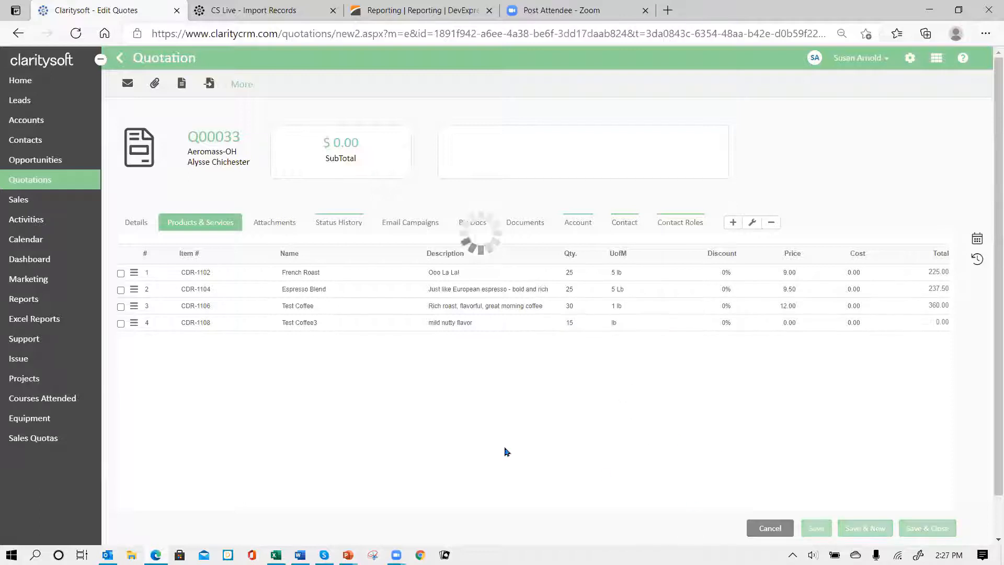
pyautogui.click(137, 225)
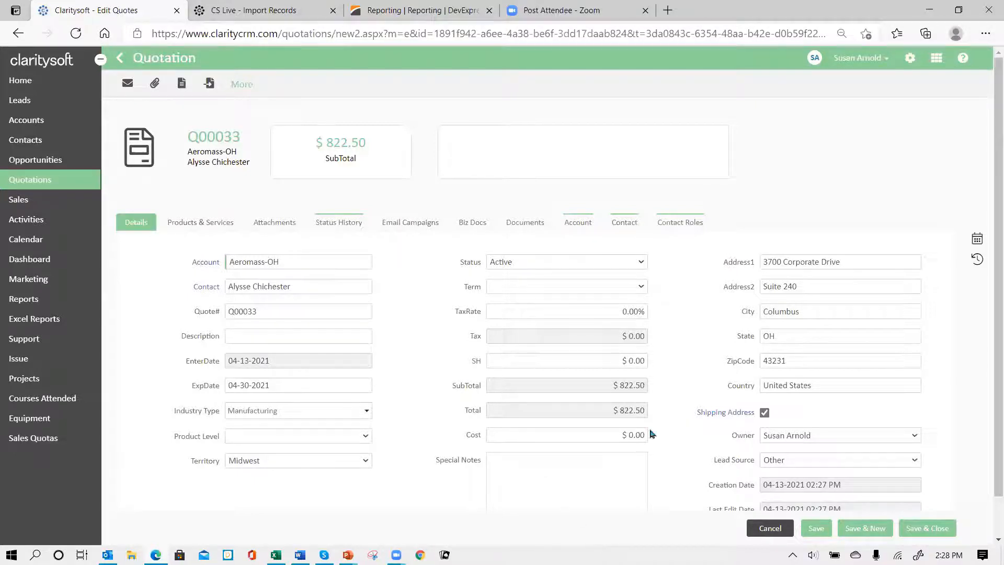
pyautogui.click(614, 388)
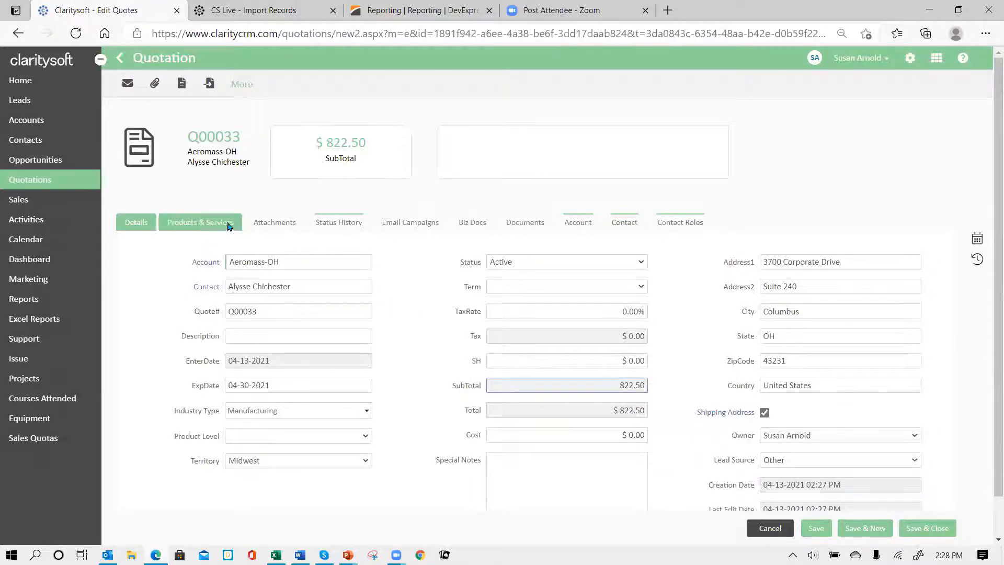
# Delete all four coffee line items from the quotation's products and services
pyautogui.click(212, 226)
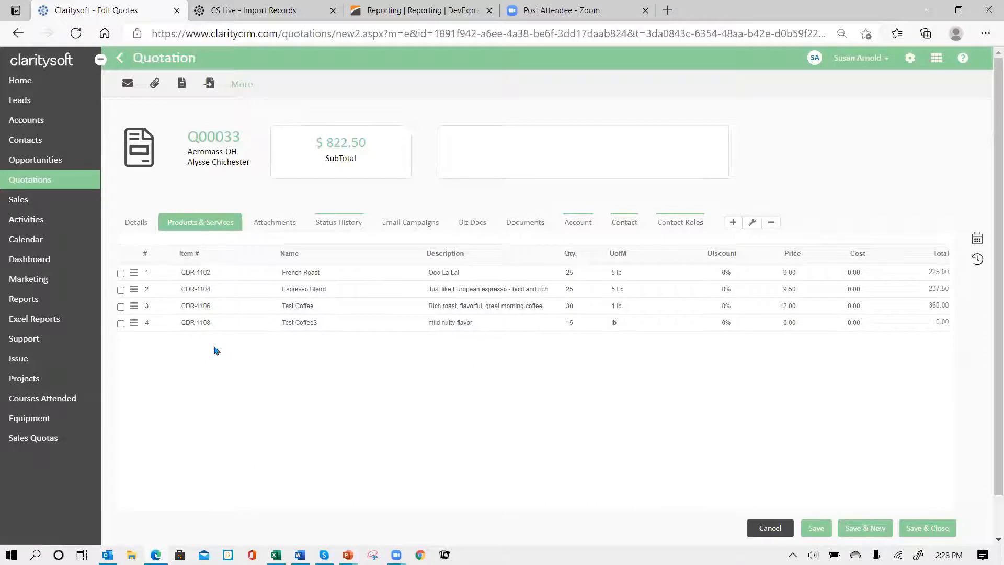
pyautogui.click(120, 273)
pyautogui.click(120, 289)
pyautogui.click(121, 306)
pyautogui.click(121, 323)
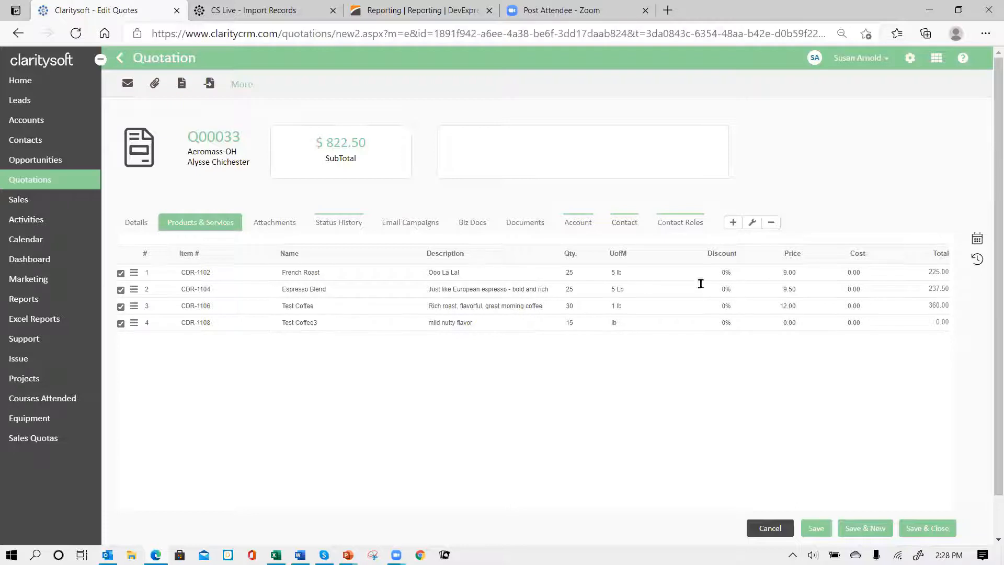
pyautogui.click(770, 225)
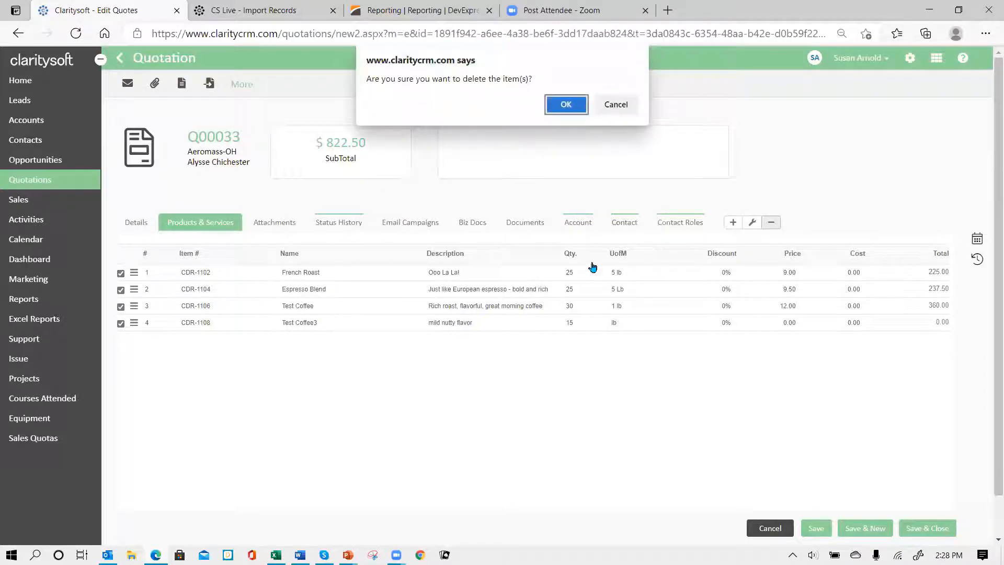
pyautogui.click(567, 104)
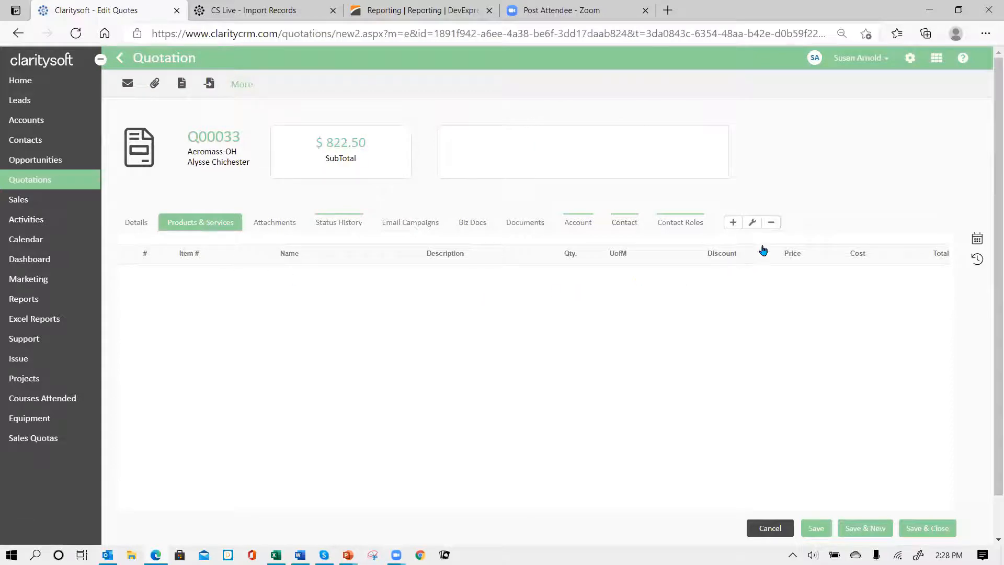
# Add a custom line item to the quotation with a price of 2000
pyautogui.click(753, 224)
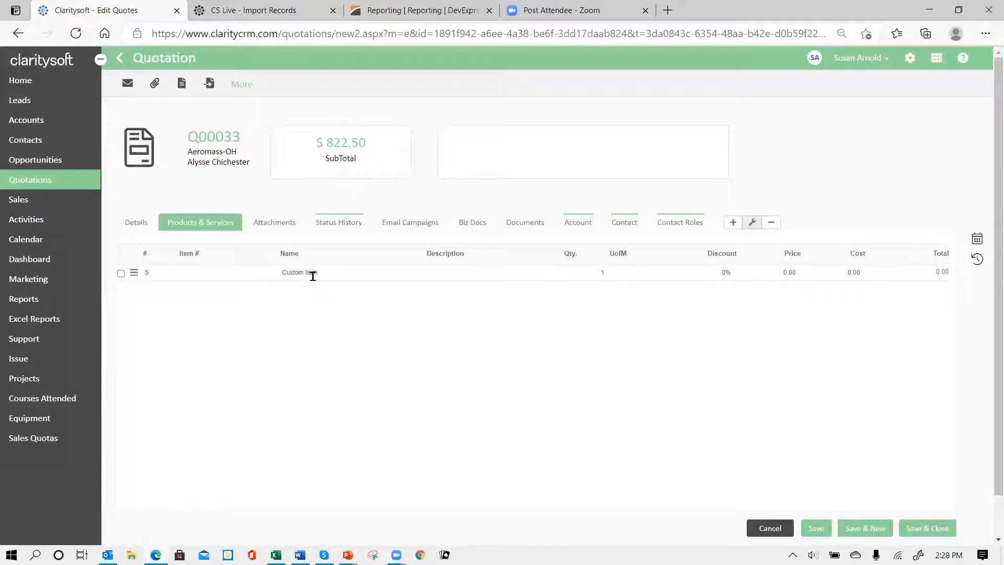
pyautogui.click(808, 270)
pyautogui.click(798, 273)
pyautogui.moveTo(793, 271); pyautogui.dragTo(769, 277)
pyautogui.write('2000')
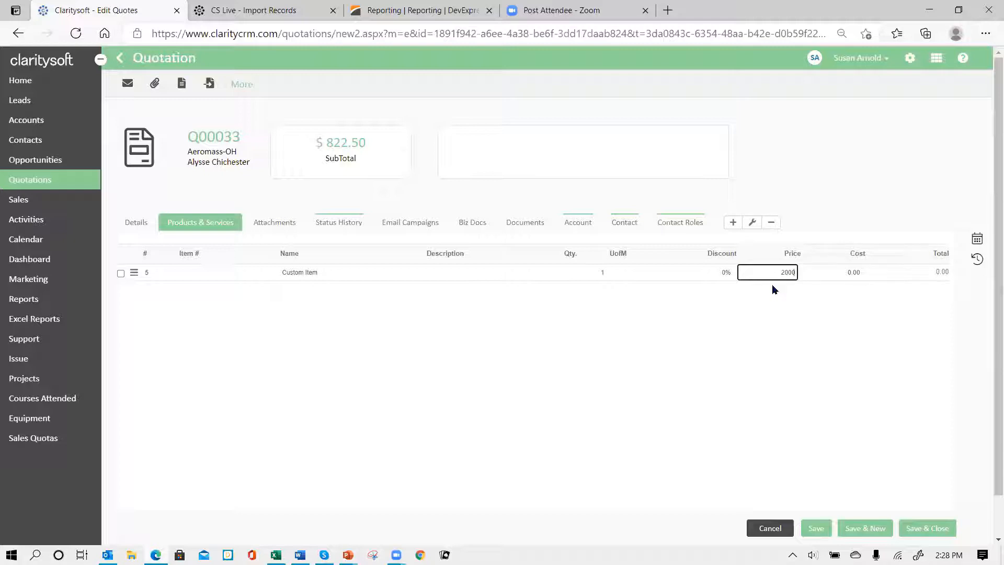
pyautogui.press('Tab')
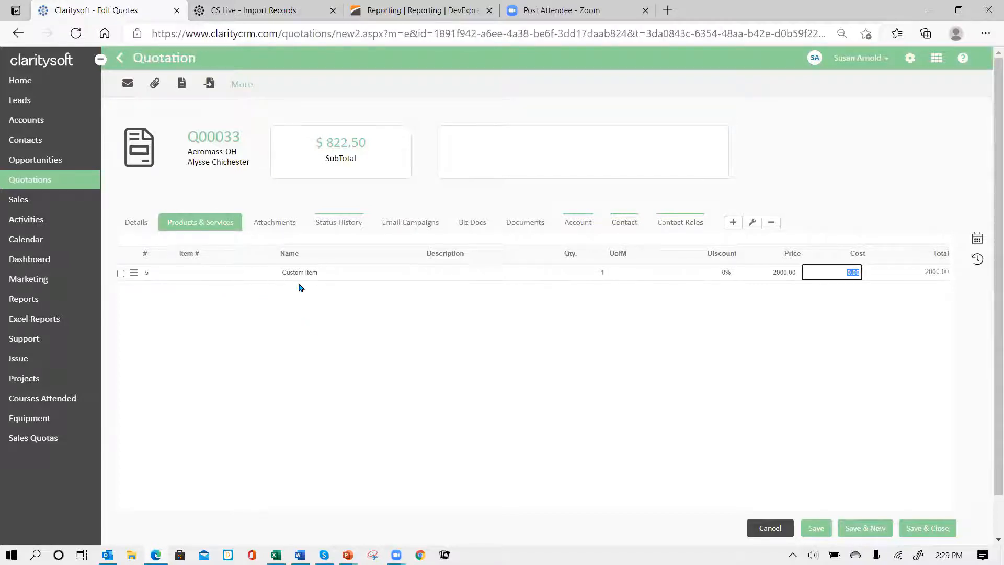
# Name the custom item "consulting service", check the totals in the details, and save and close the quotation
pyautogui.click(323, 273)
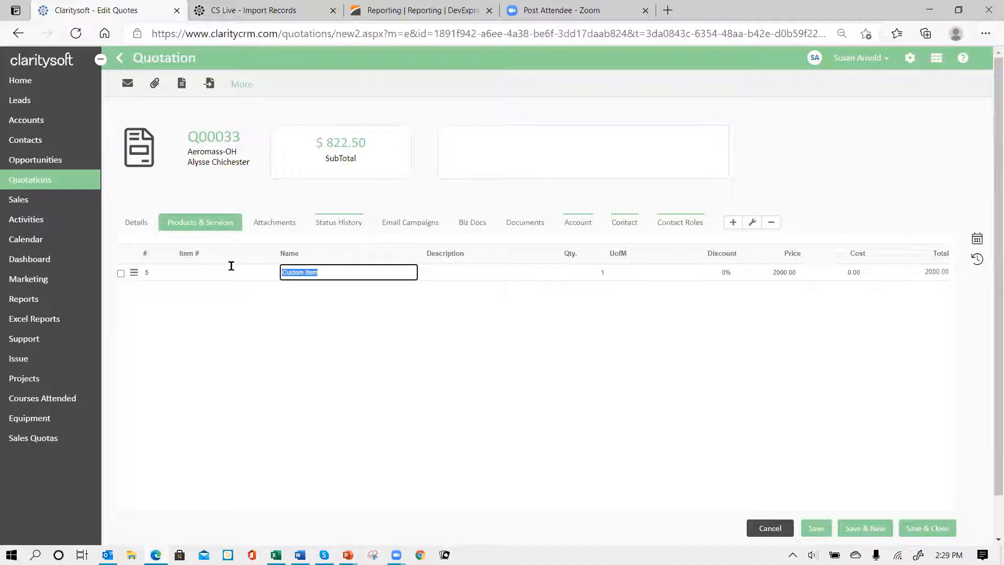
pyautogui.write('consulting service')
pyautogui.click(134, 225)
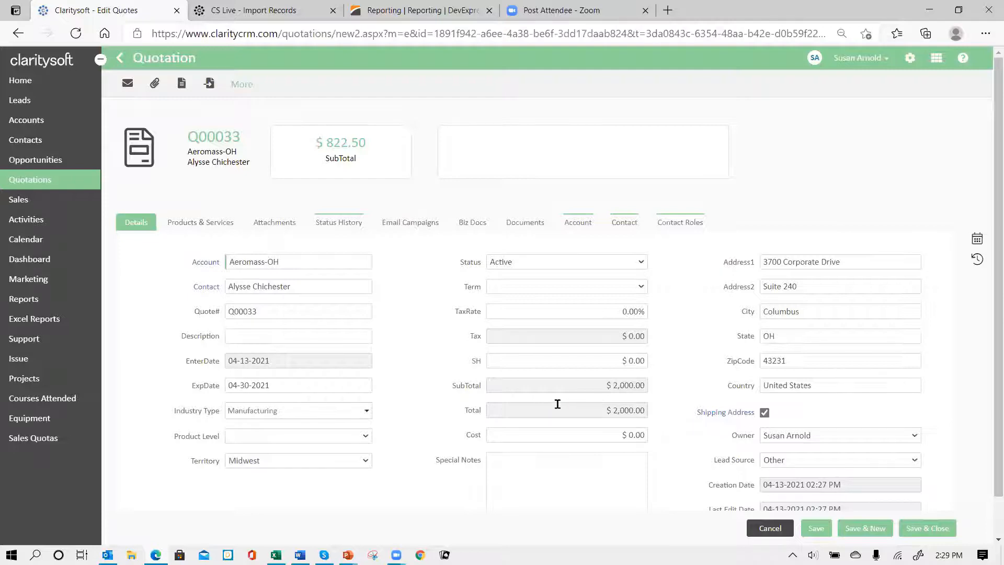
pyautogui.click(926, 528)
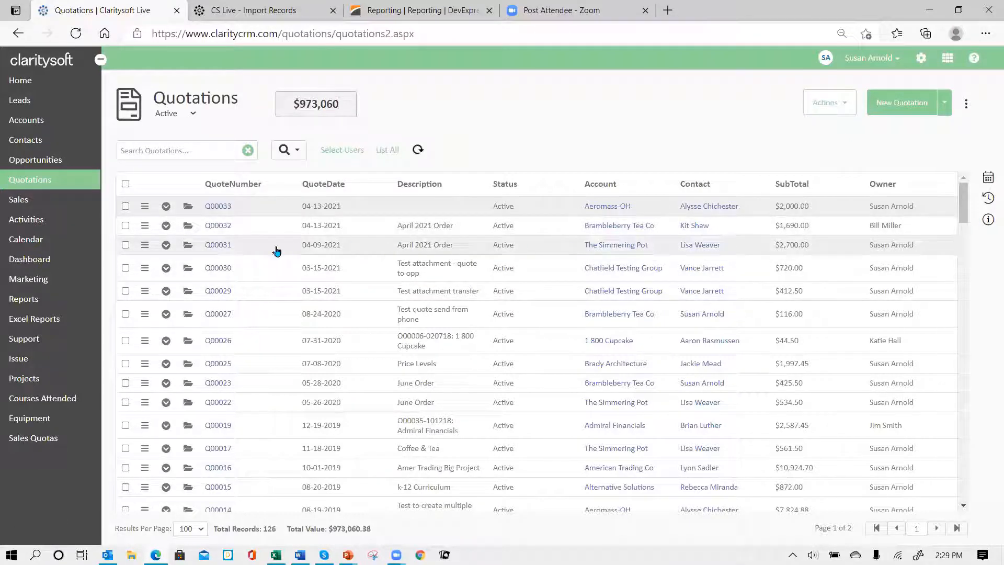
# Open The Simmering Pot's April 2021 Order quotation, set its status to Accepted and save it
pyautogui.click(187, 248)
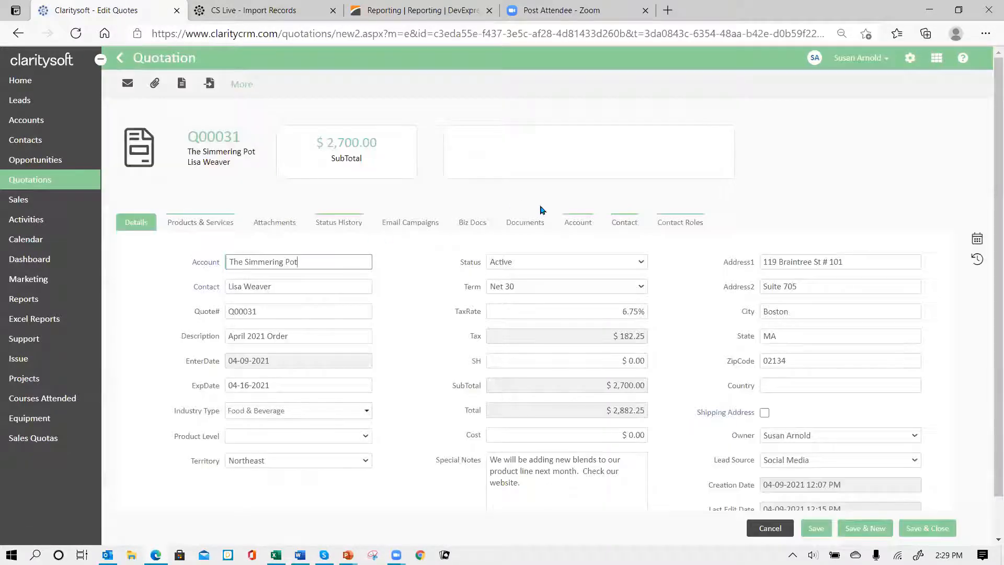
pyautogui.click(643, 263)
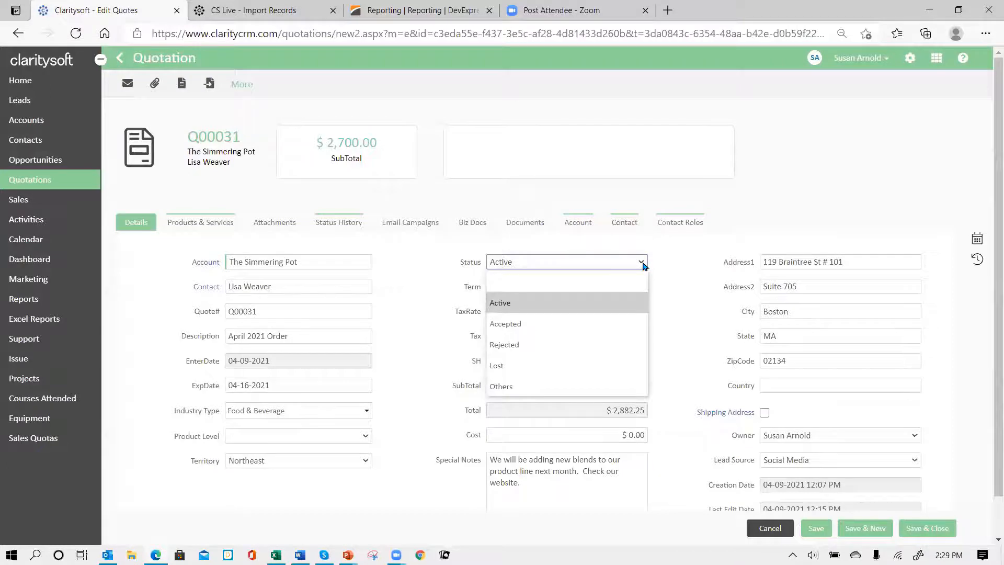
pyautogui.click(554, 324)
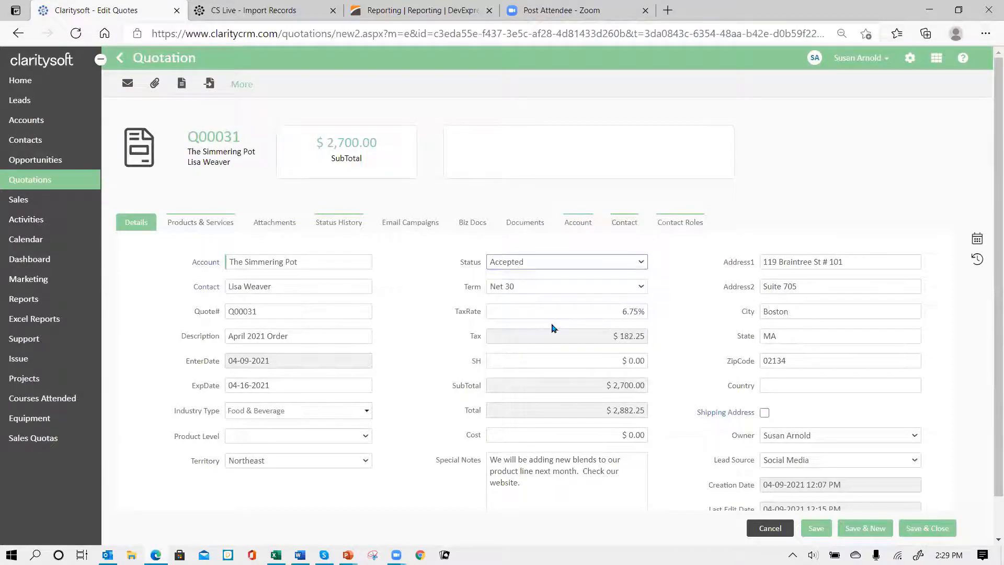
pyautogui.click(816, 529)
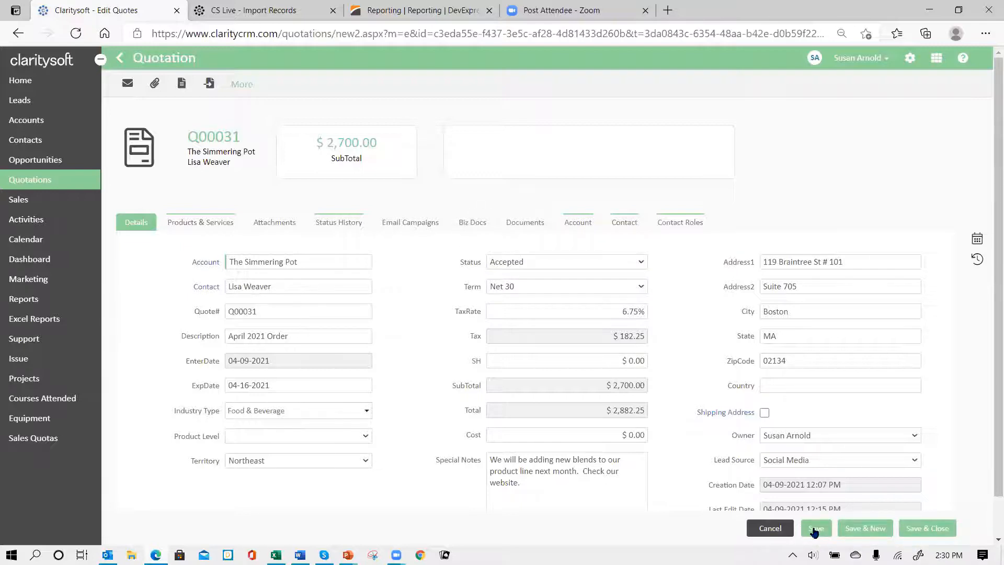
# Convert the accepted quotation to a sale, set the sale's status to Paid, and save and close it
pyautogui.click(208, 86)
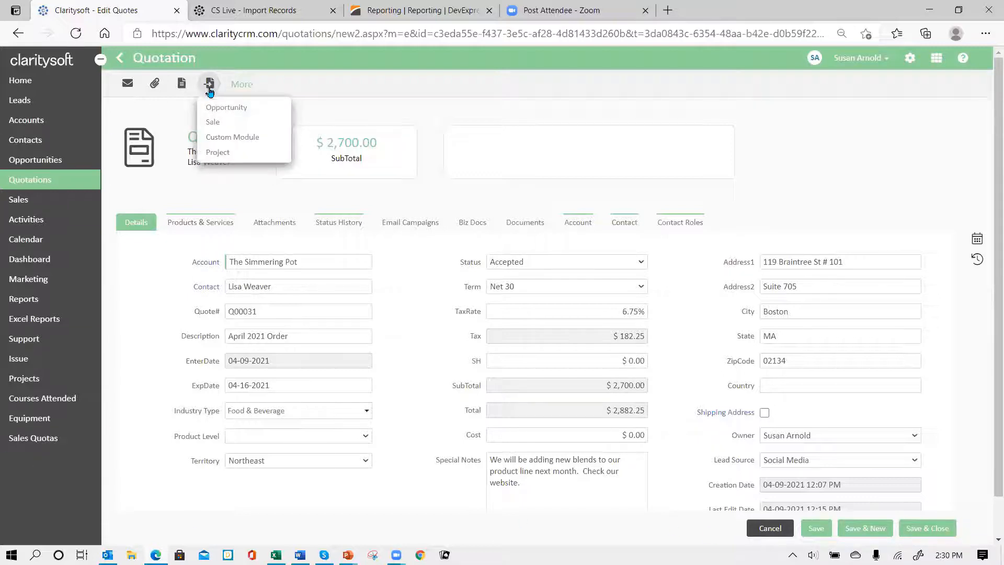
pyautogui.click(213, 124)
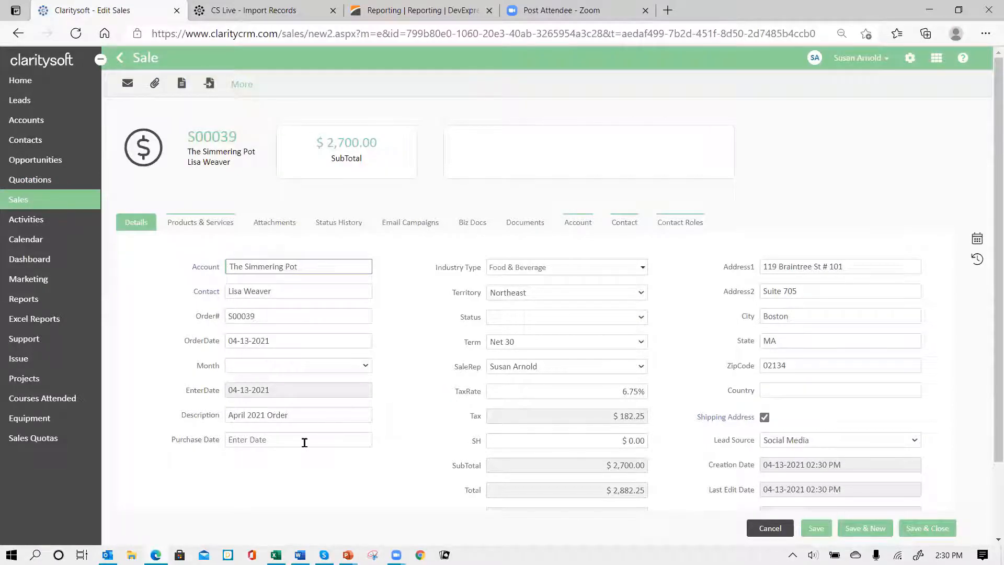
pyautogui.click(639, 317)
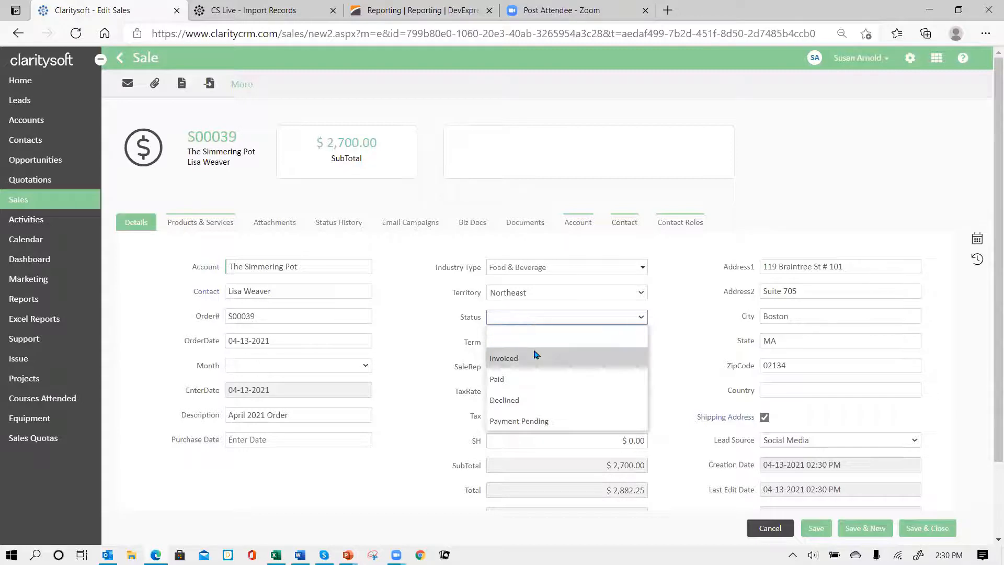
pyautogui.click(542, 380)
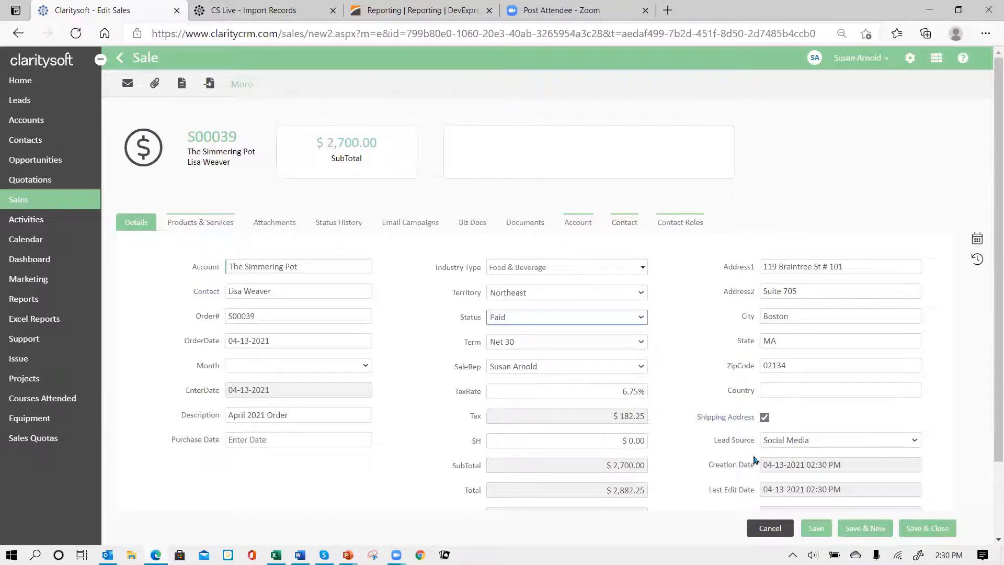
pyautogui.click(925, 532)
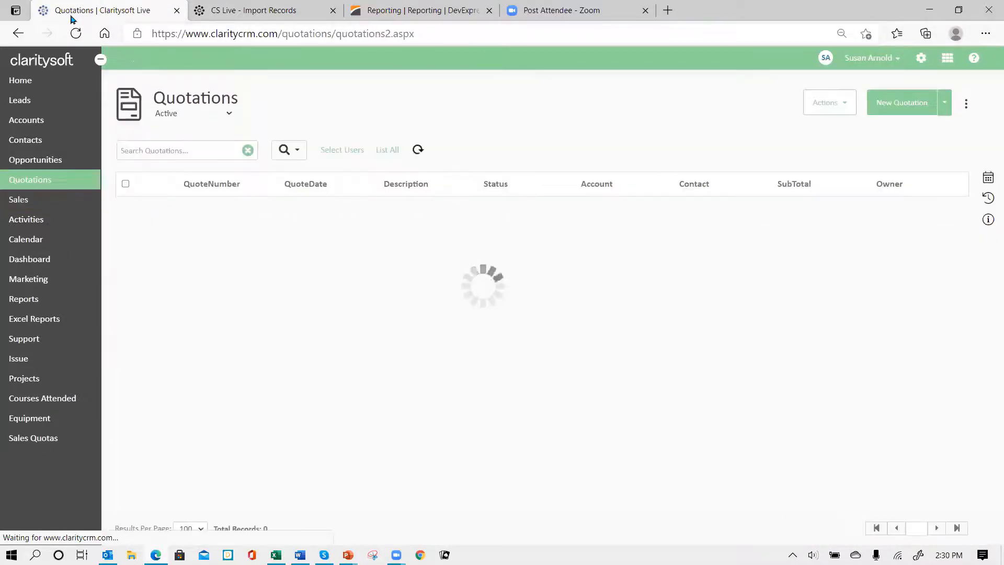
# Open The Simmering Pot's April 2021 Order opportunity, set its sales stage to Won, and save and close it
pyautogui.click(49, 164)
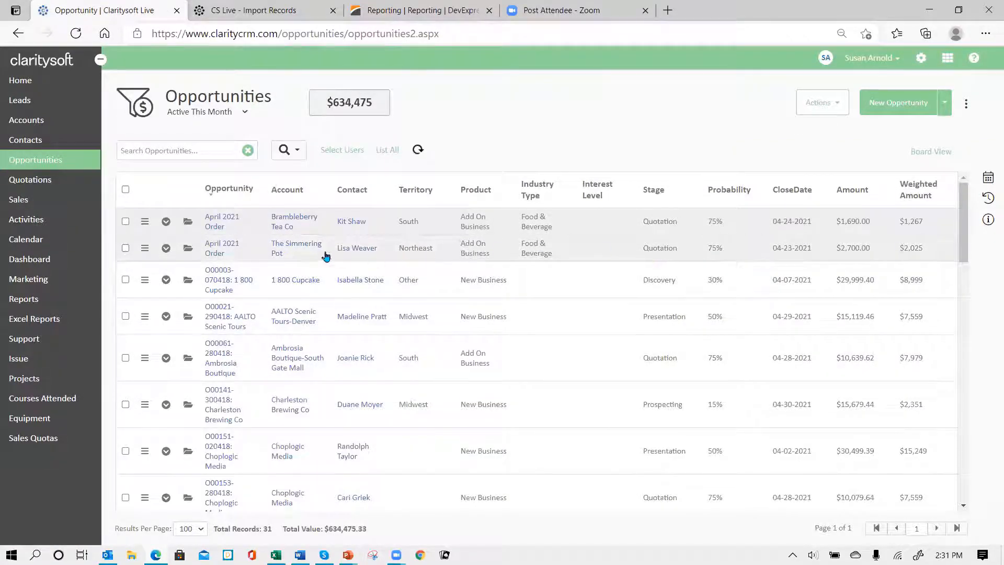
pyautogui.click(188, 250)
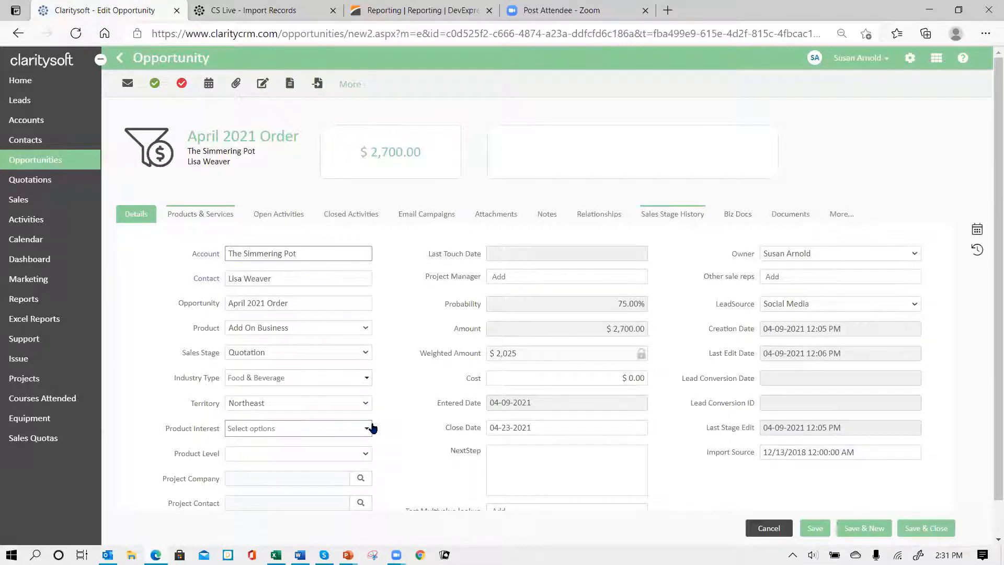
pyautogui.click(366, 352)
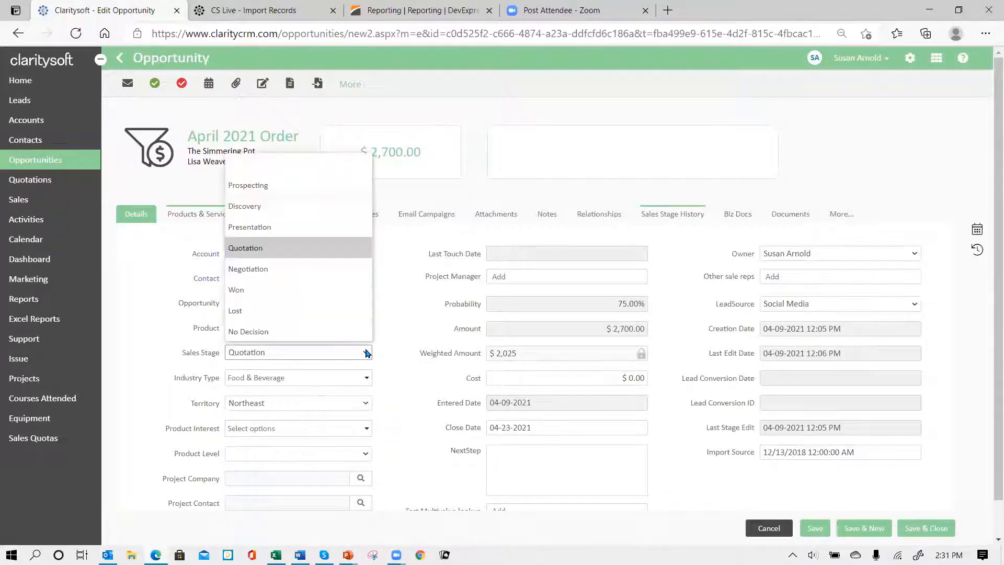
pyautogui.click(309, 290)
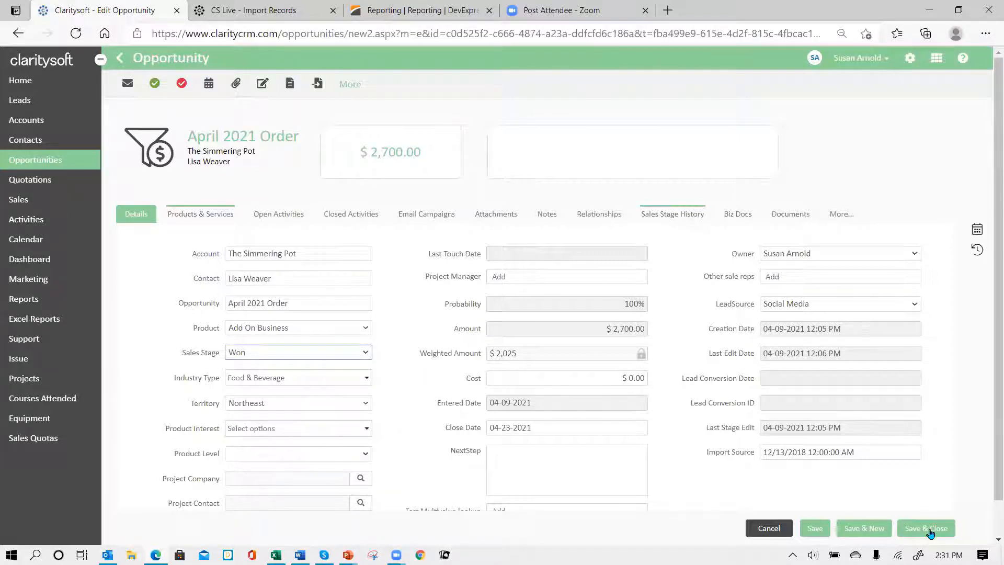
pyautogui.click(928, 529)
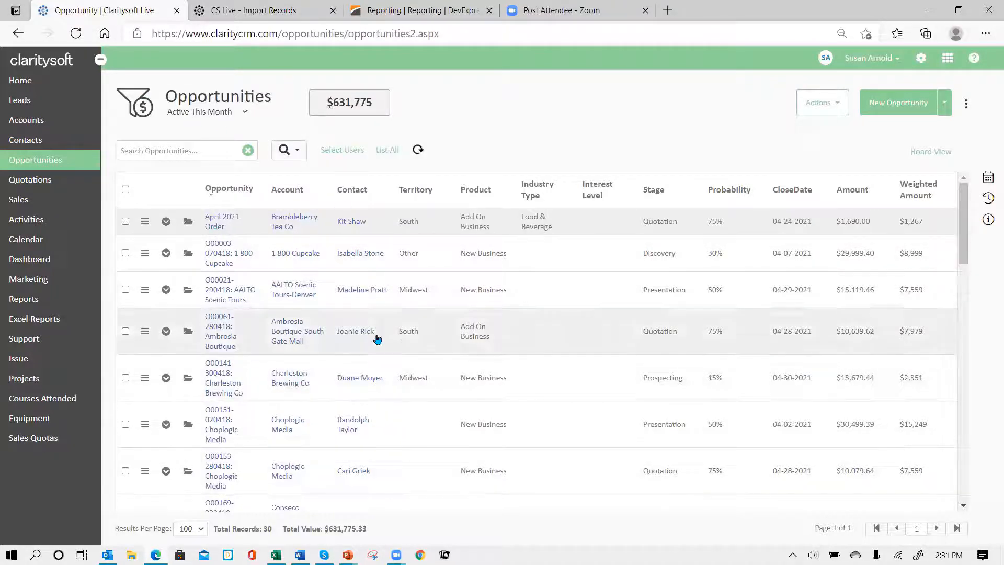
# View the opportunities list filtered to Won This Month, and return it to Active This Month
pyautogui.click(244, 112)
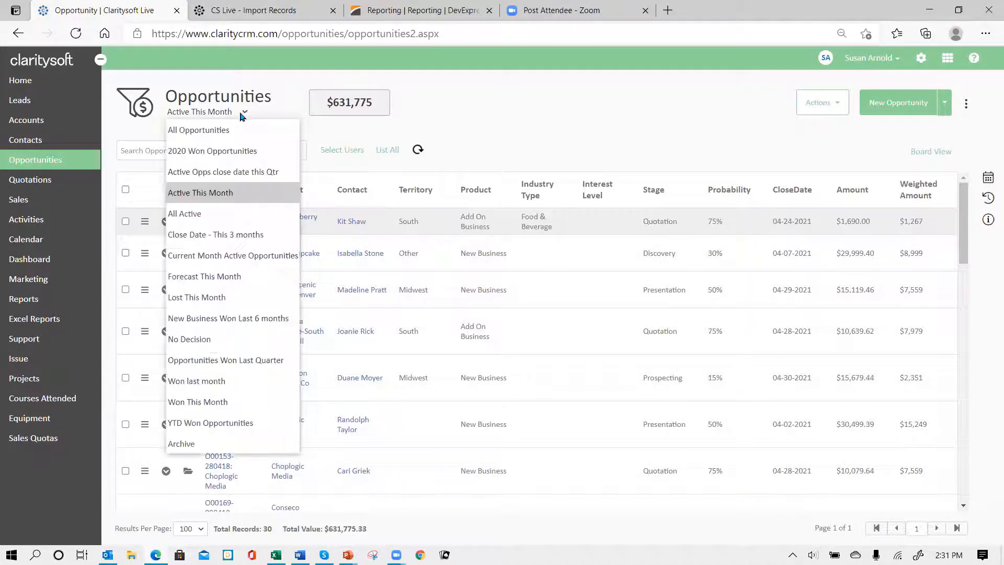
pyautogui.click(230, 401)
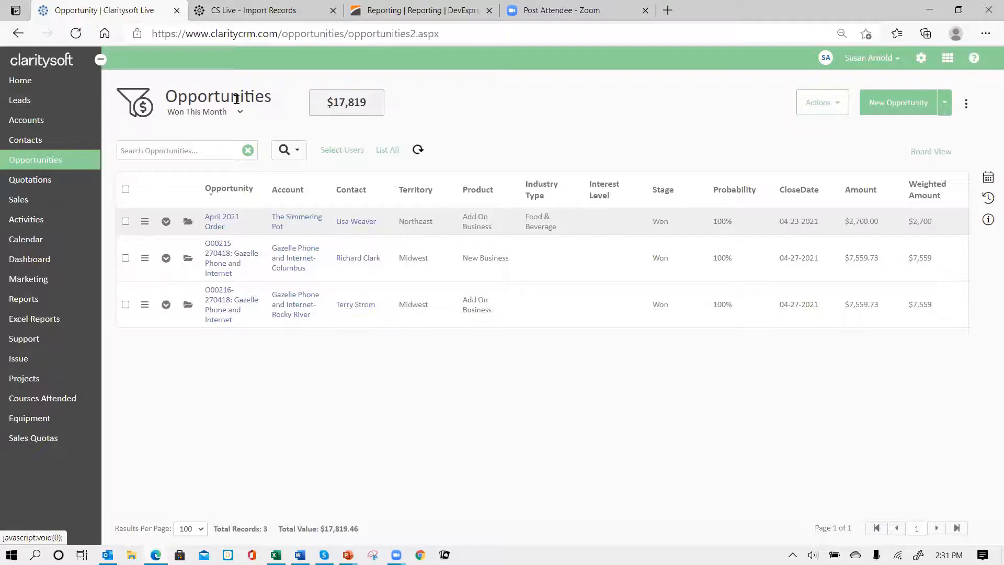
pyautogui.click(240, 113)
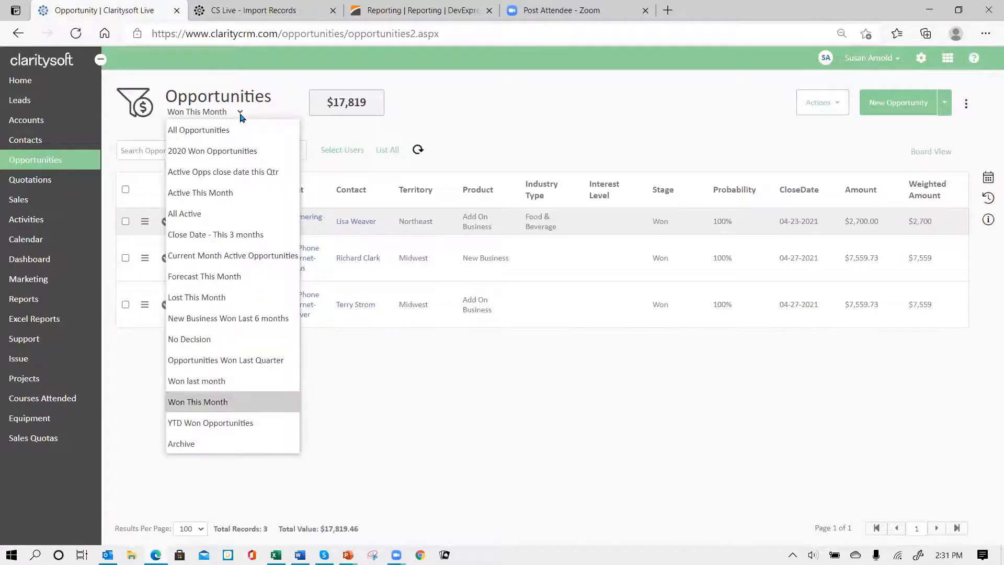
pyautogui.click(240, 195)
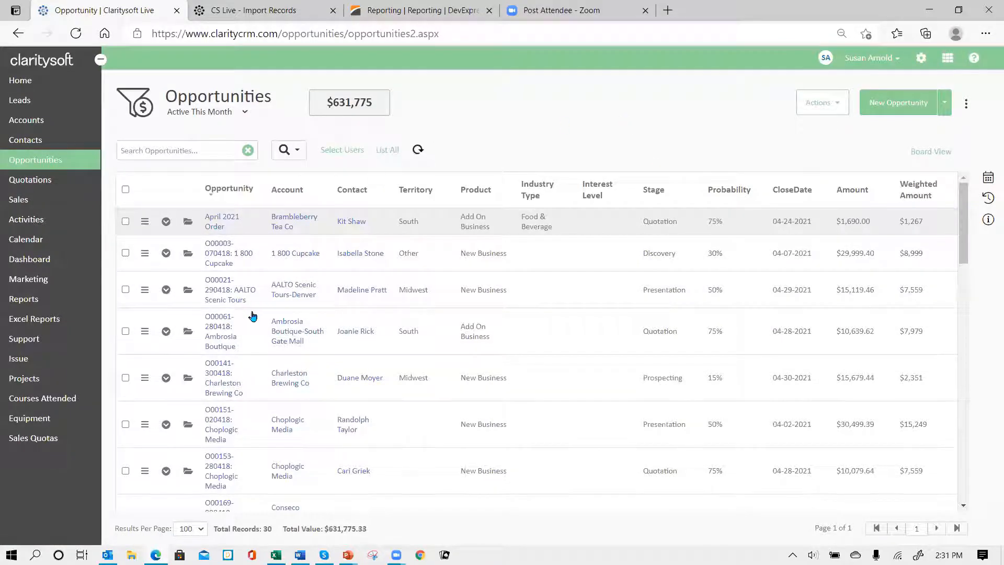
# Open Brambleberry Tea Co's April 2021 Order quotation from the active quotations
pyautogui.click(36, 183)
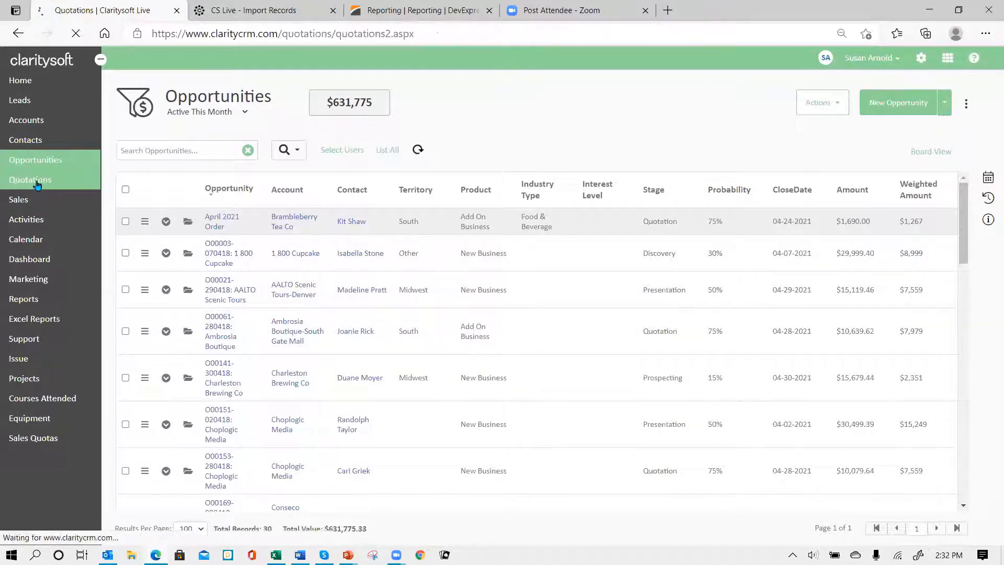
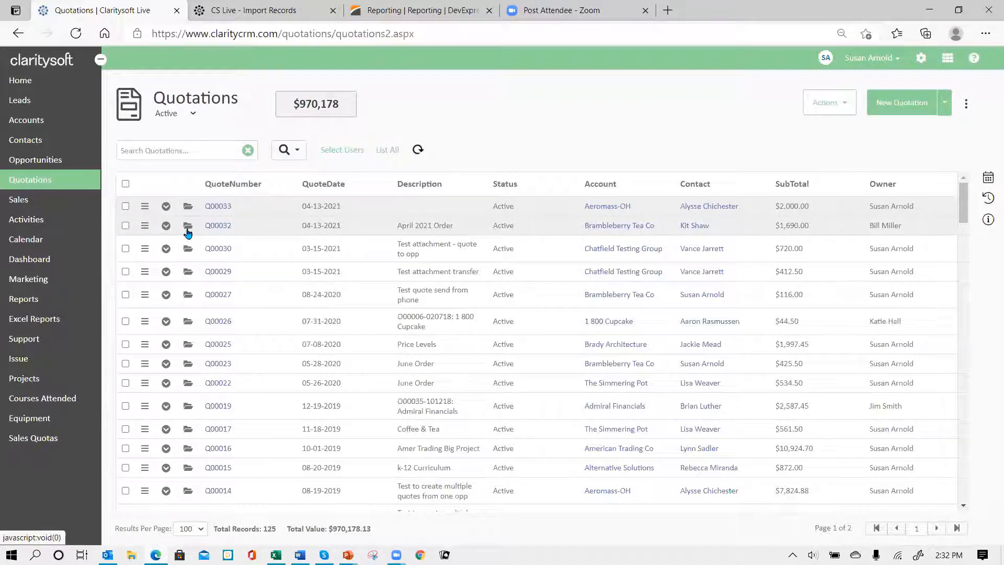
pyautogui.click(144, 226)
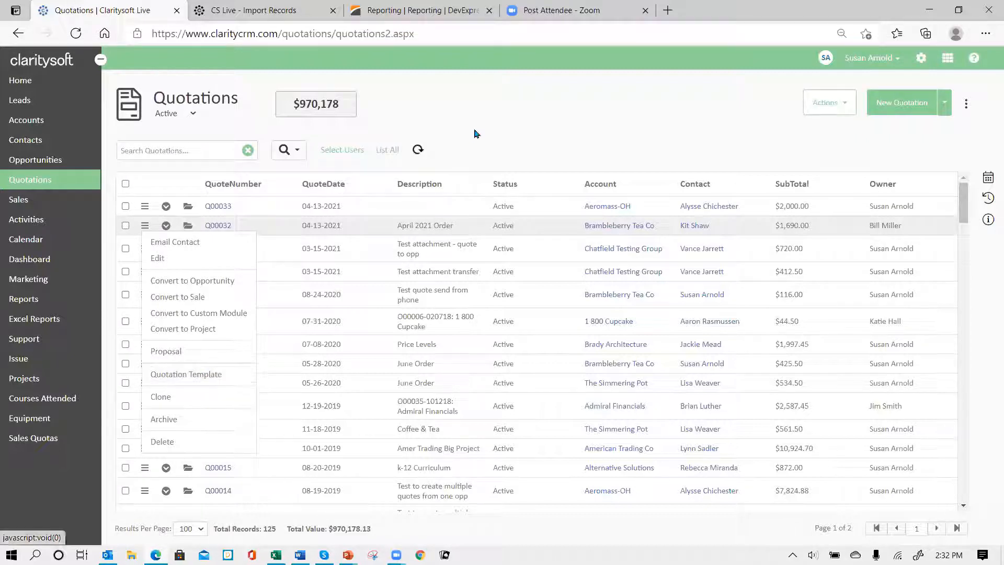
pyautogui.click(187, 227)
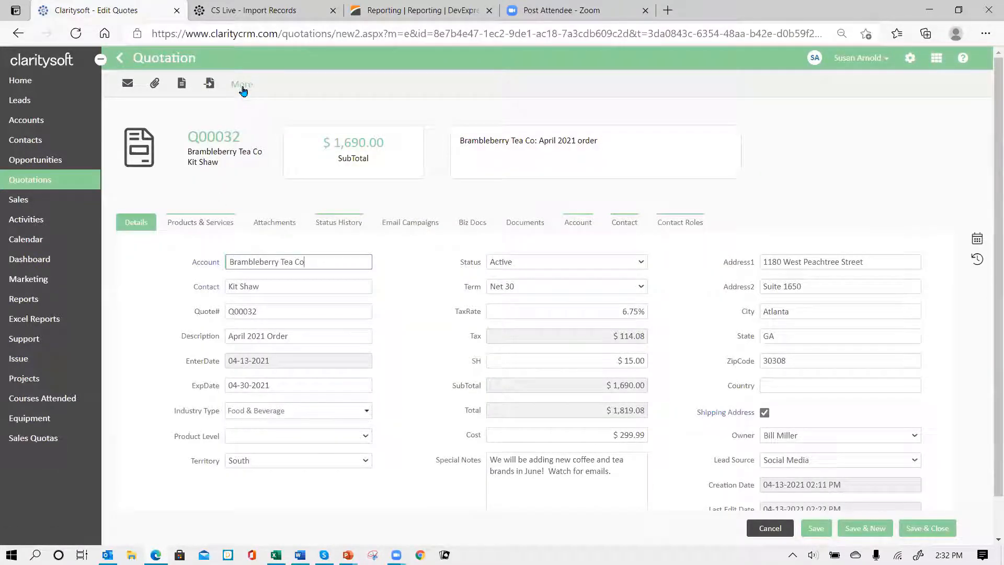
# Open the enhanced Quote Template 1 for this quotation in the designer, preview the quote, and return to the design view
pyautogui.click(243, 91)
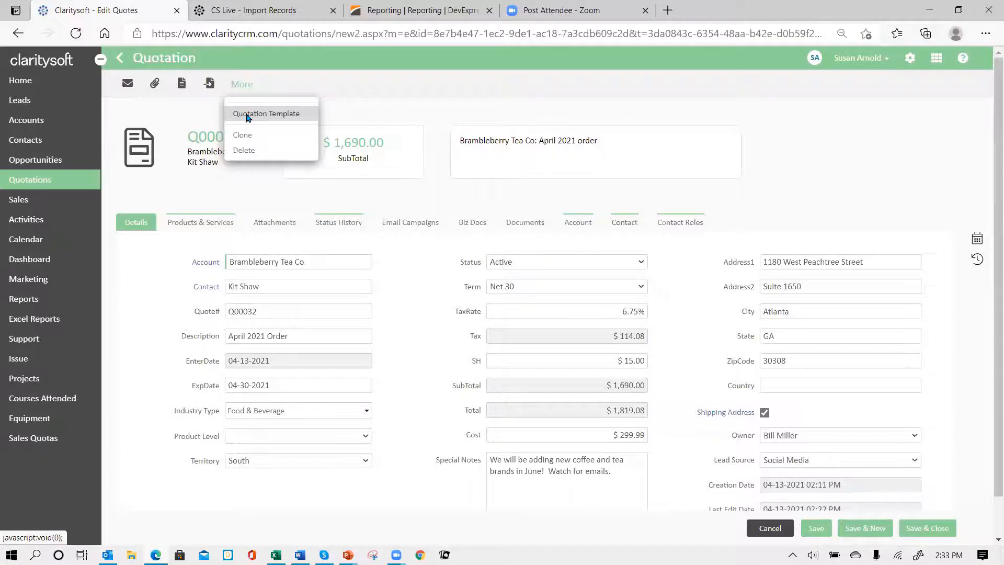
pyautogui.click(248, 115)
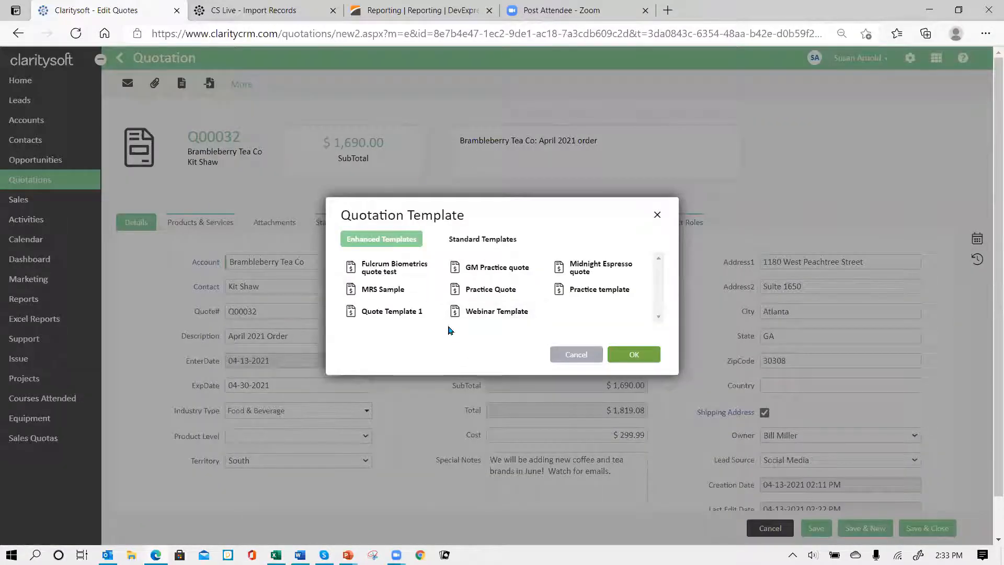
pyautogui.click(378, 314)
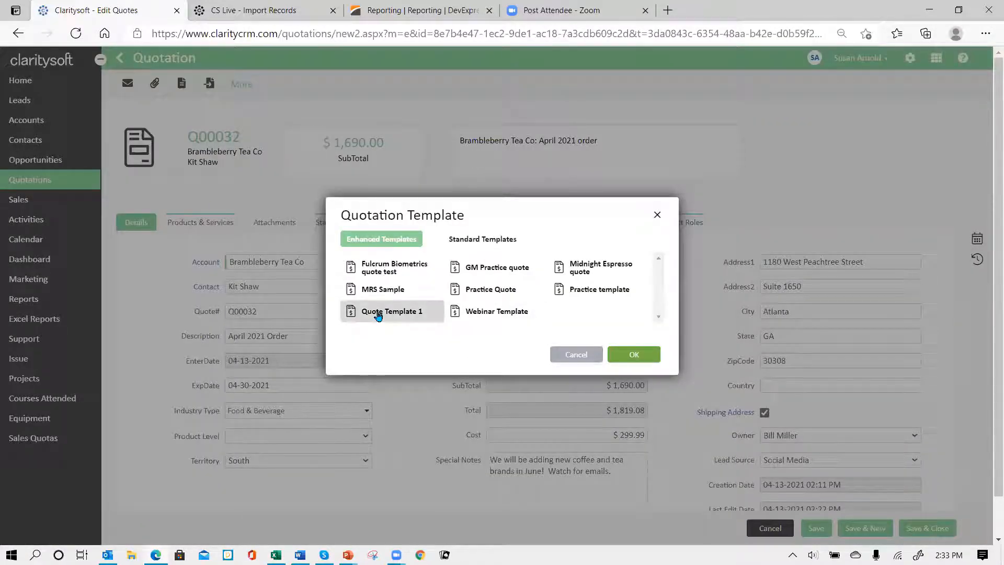
pyautogui.click(635, 355)
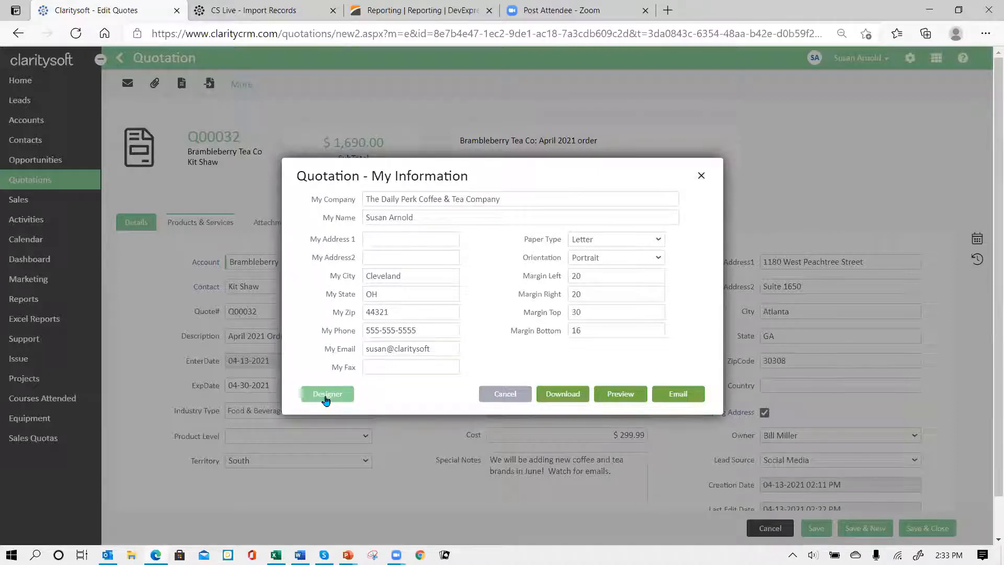
pyautogui.click(326, 396)
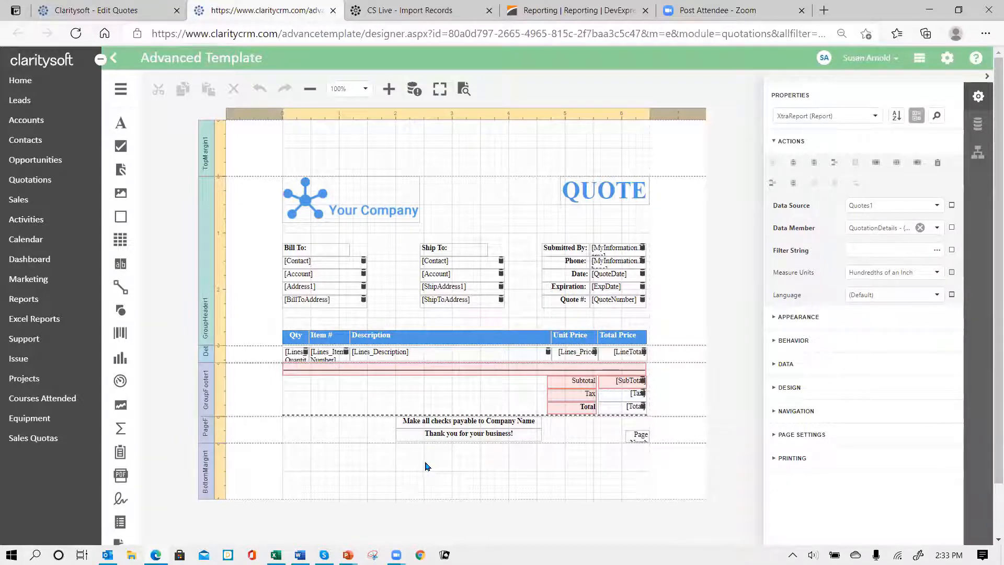
pyautogui.click(465, 90)
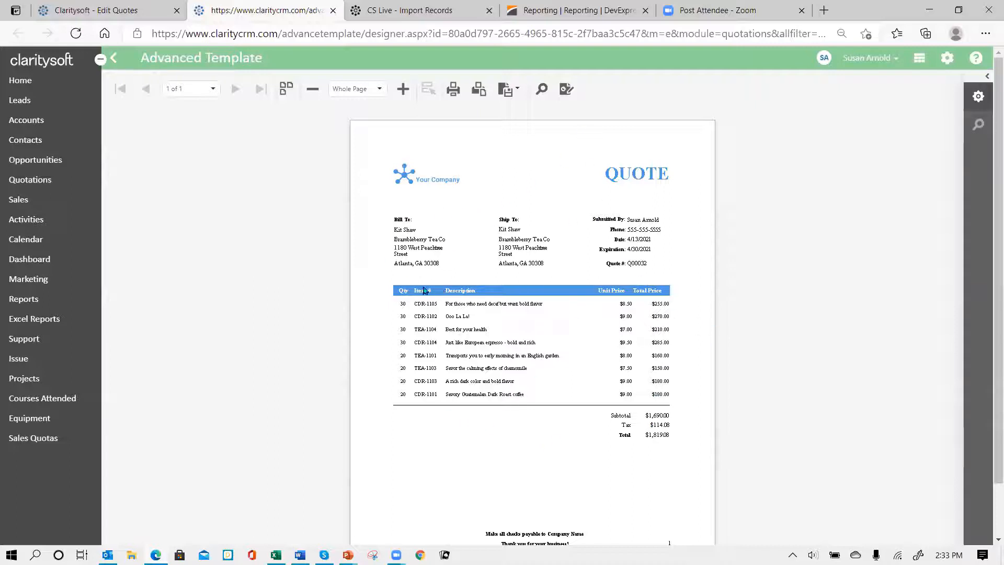
pyautogui.click(565, 90)
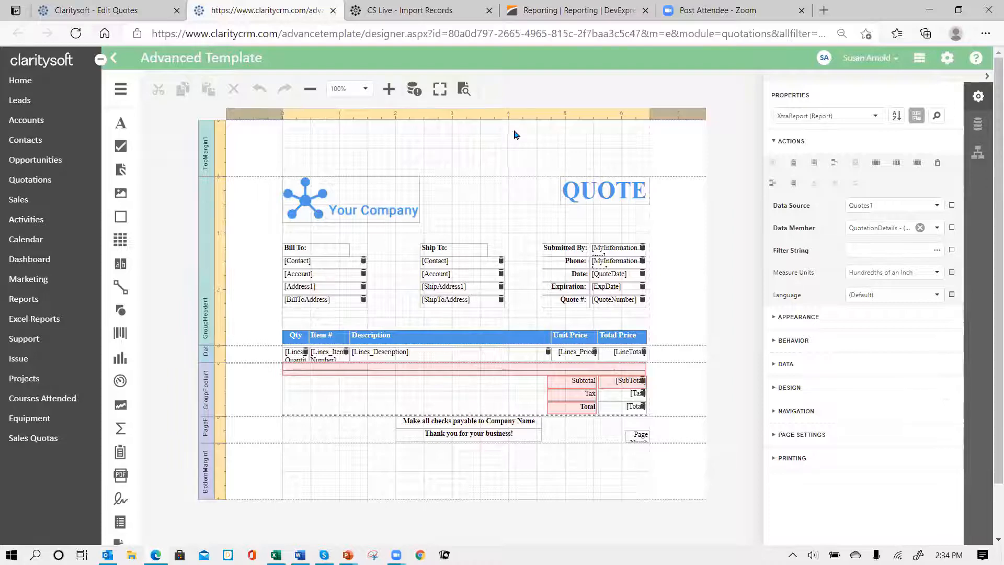
# Save a copy of the quote template under the name "Quote 04 13 2021"
pyautogui.click(119, 91)
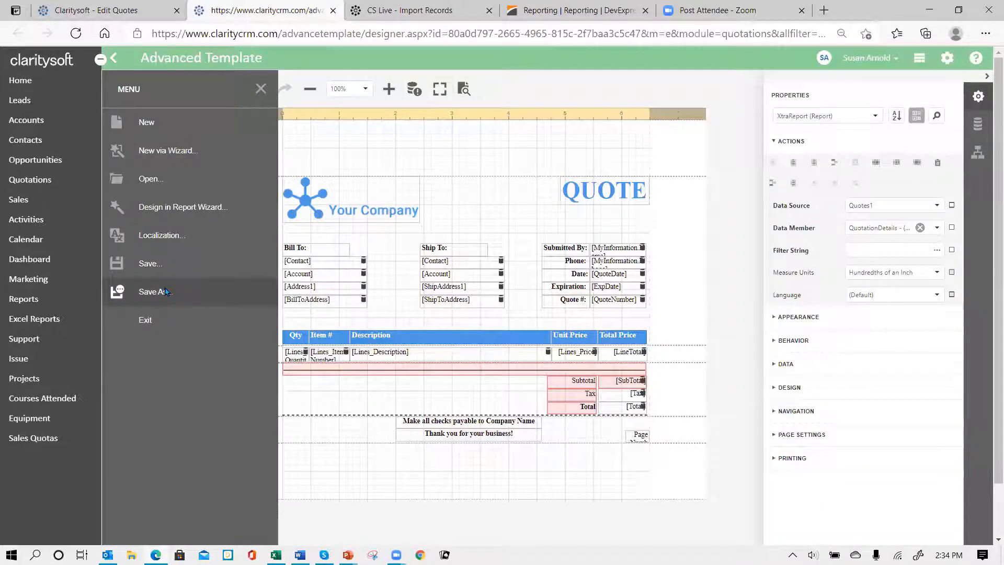
pyautogui.click(165, 291)
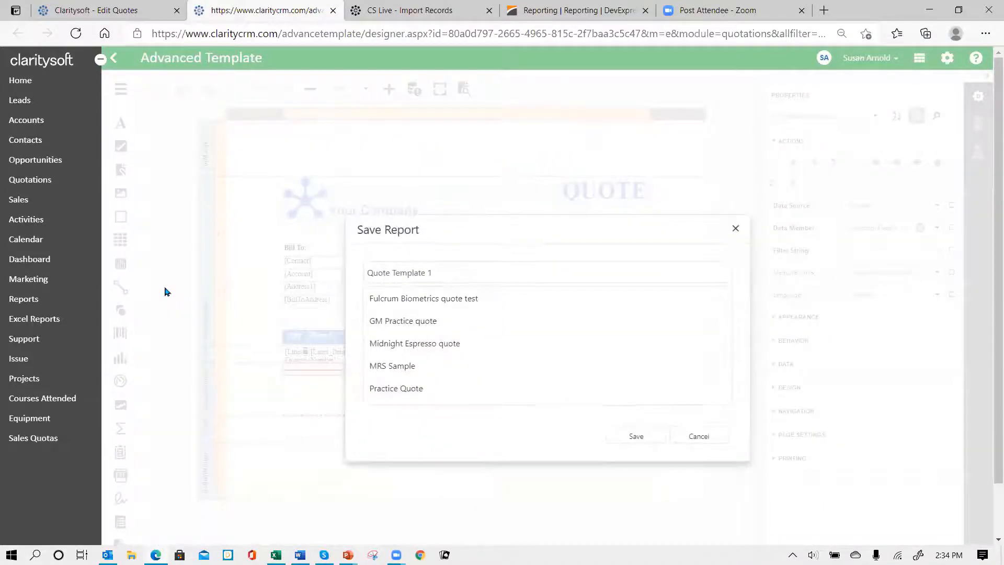
pyautogui.doubleClick(475, 273)
pyautogui.moveTo(423, 263); pyautogui.dragTo(370, 265)
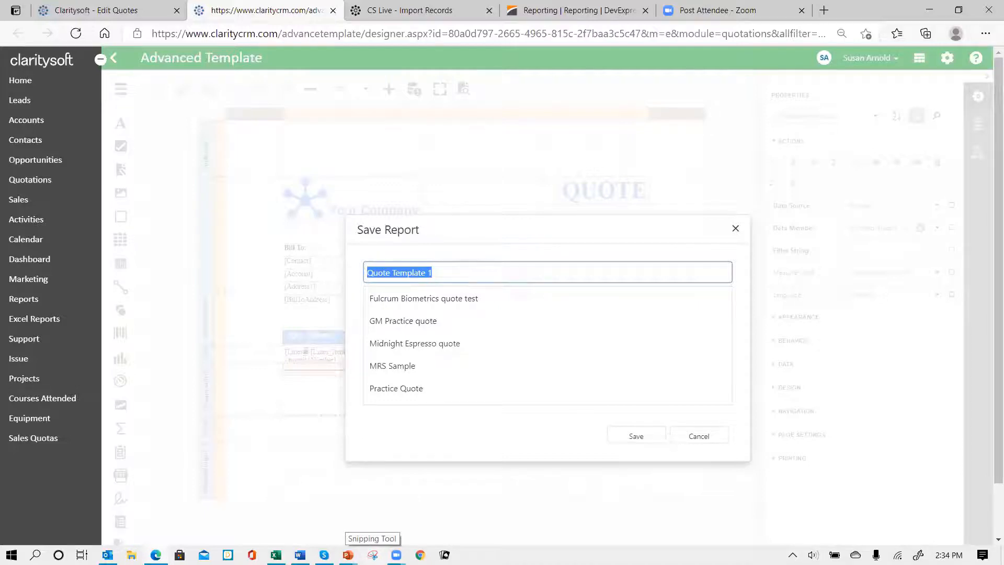
pyautogui.write('Qu')
pyautogui.press('BackSpace')
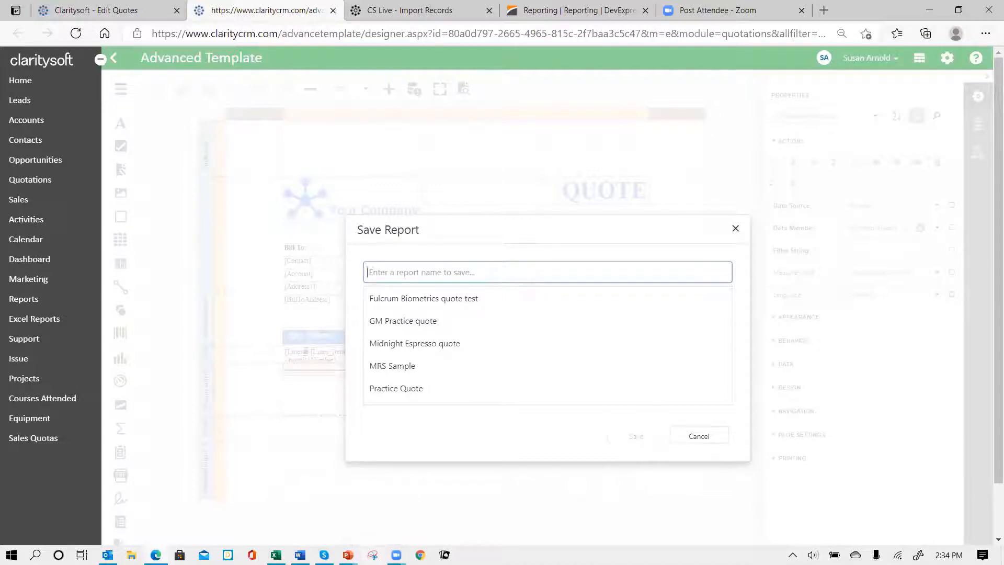
pyautogui.write('Quote 04 13 2021')
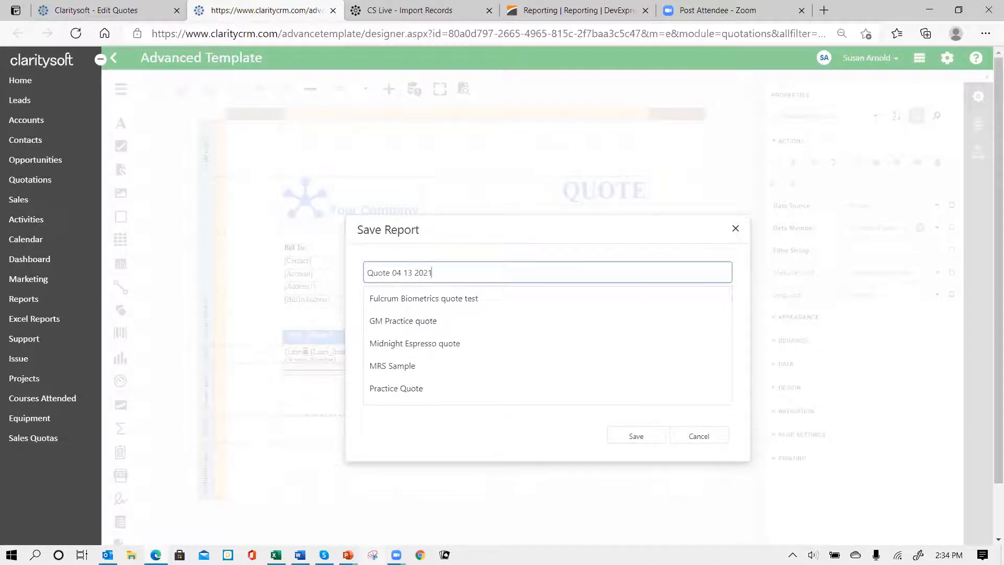
pyautogui.click(637, 436)
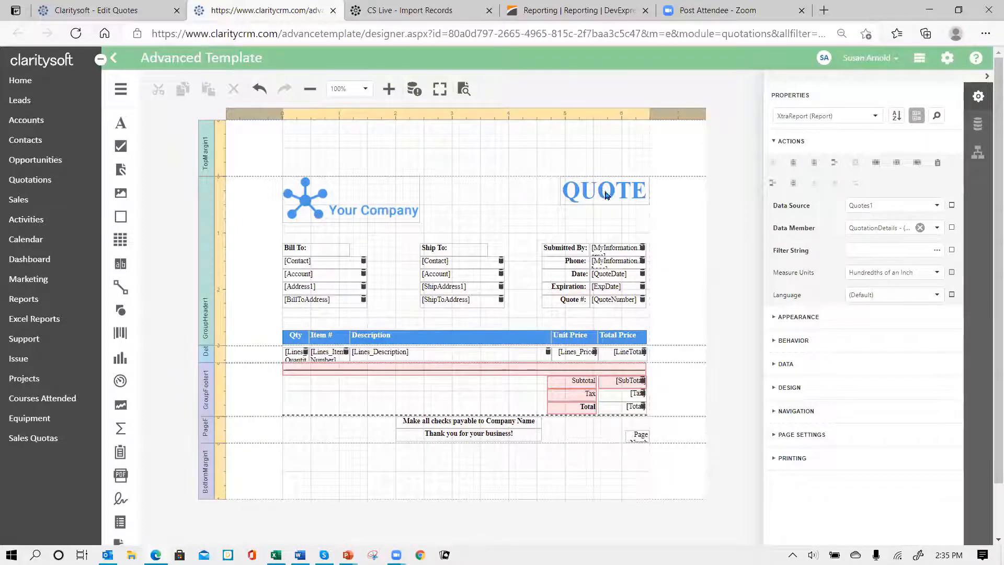
# Examine the properties of the company logo picture and the QUOTE title label, including the title's appearance and font settings
pyautogui.click(352, 197)
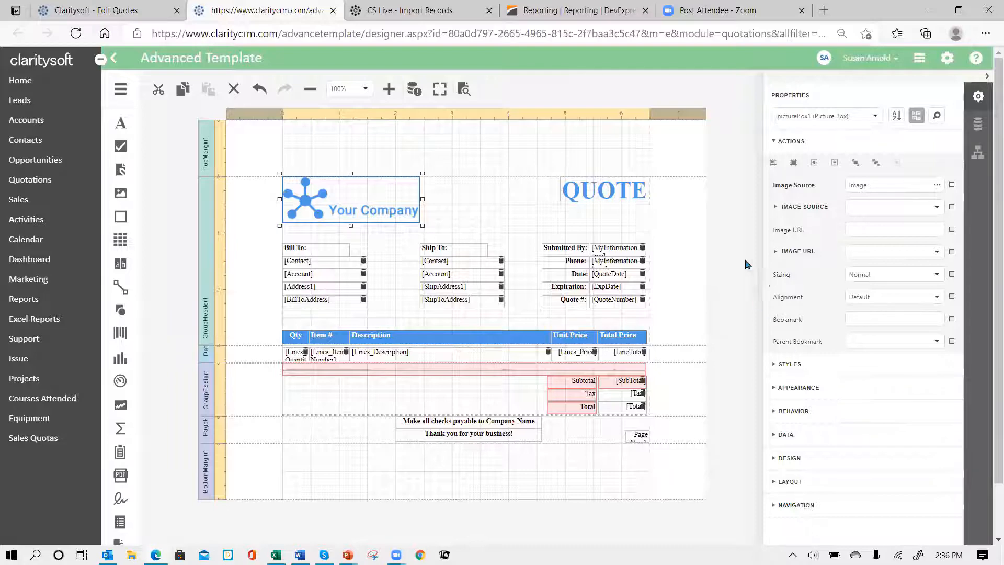
pyautogui.click(581, 193)
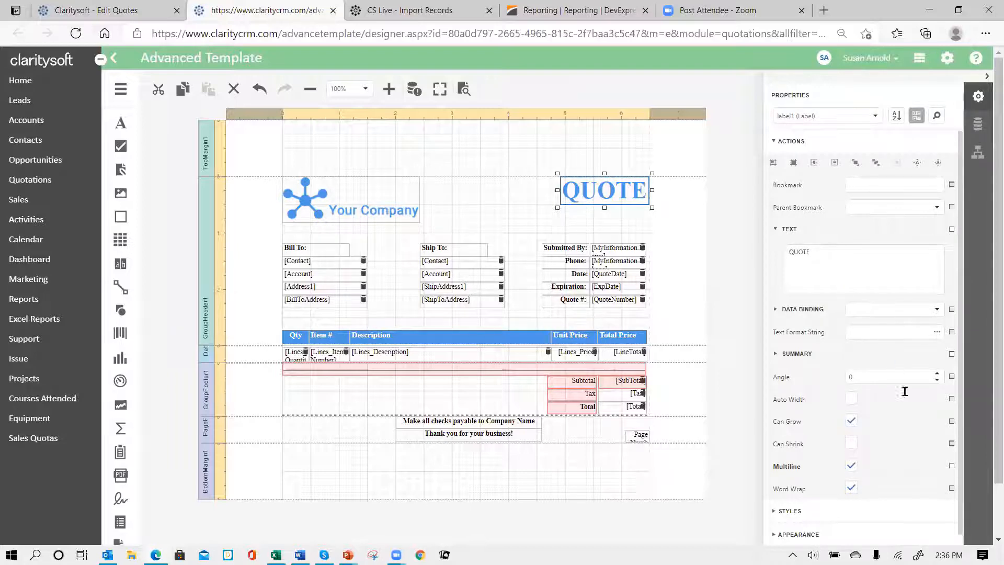
pyautogui.scroll(-2, 888, 460)
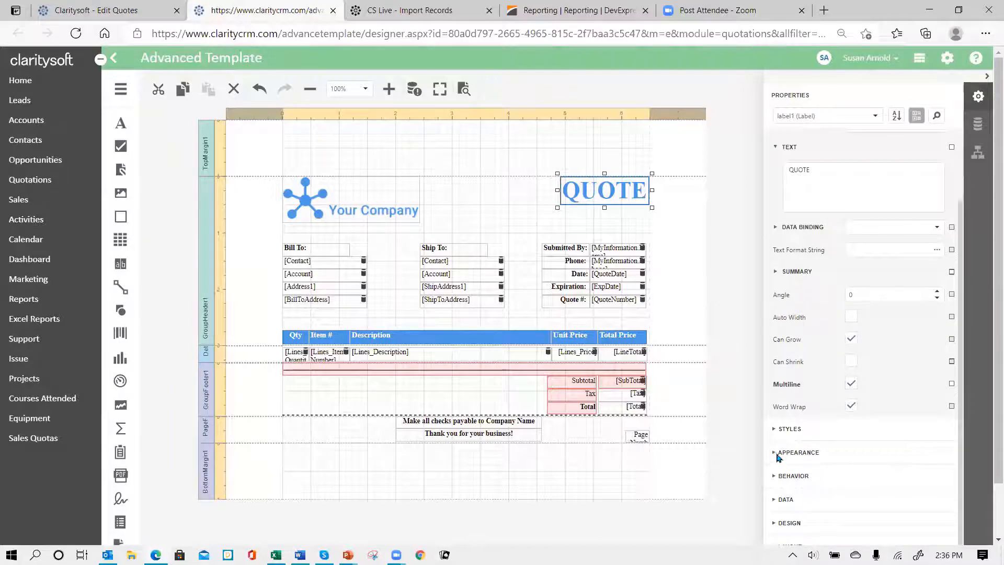
pyautogui.click(775, 453)
pyautogui.scroll(-4, 871, 378)
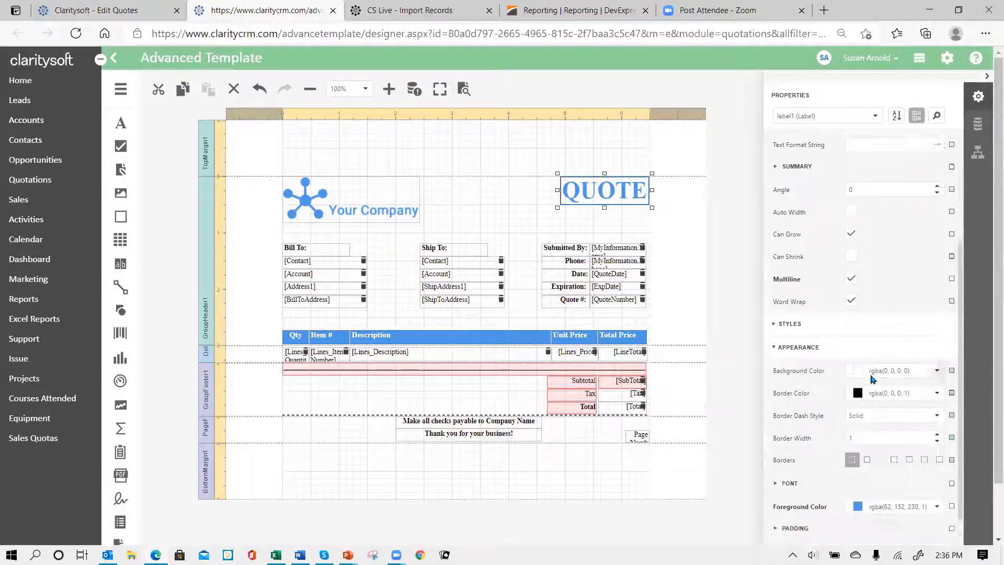
pyautogui.scroll(-2, 870, 378)
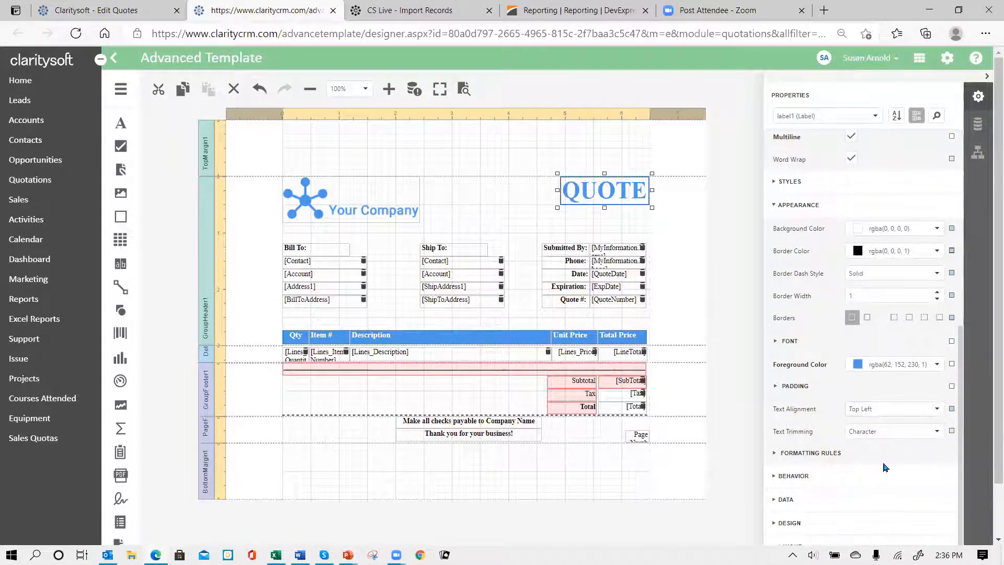
pyautogui.scroll(-1, 877, 451)
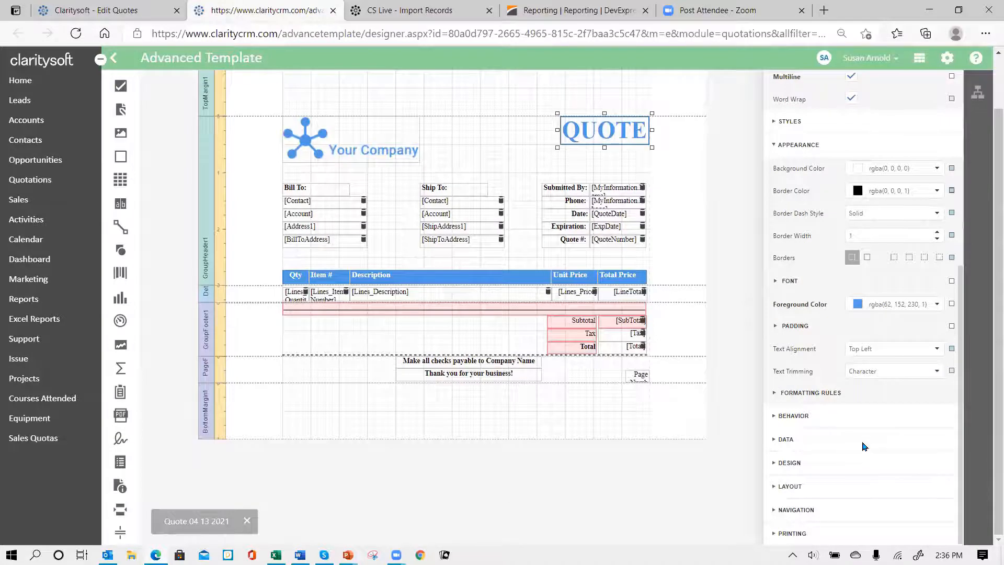
pyautogui.click(775, 282)
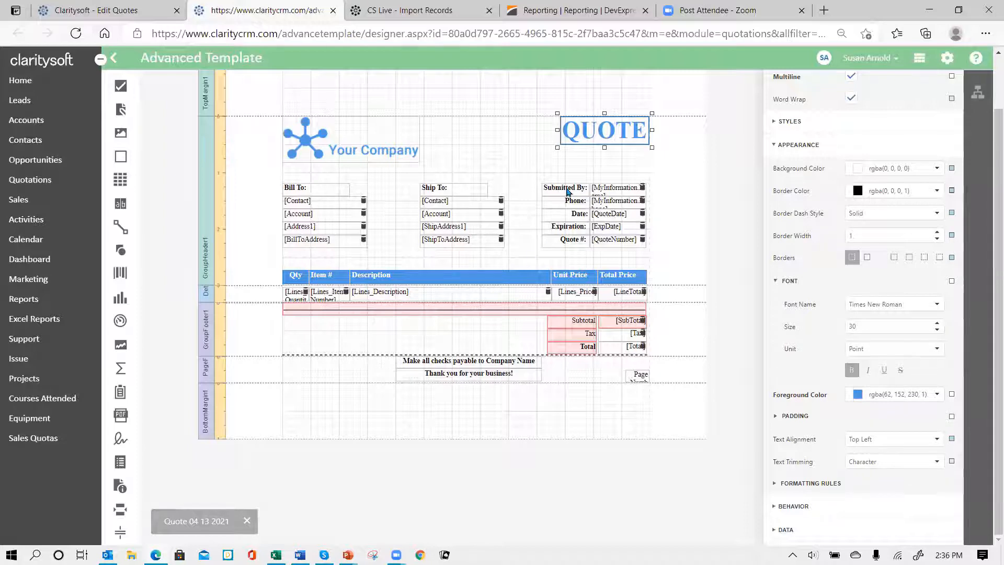
# Inspect the properties of the Bill To label, its [Contact] field, the [Lines_Description] cell and the Subtotal label
pyautogui.click(314, 190)
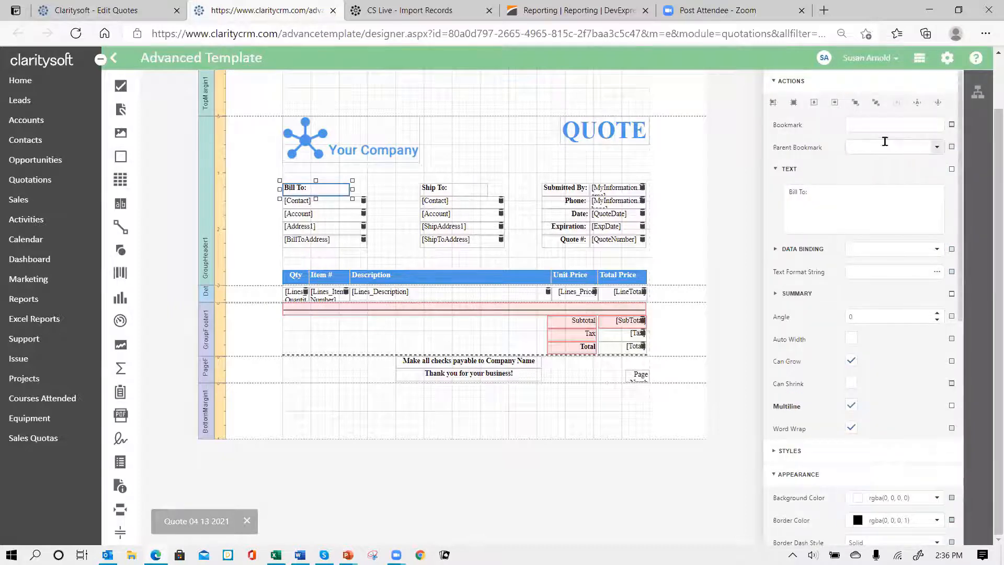
pyautogui.scroll(2, 884, 141)
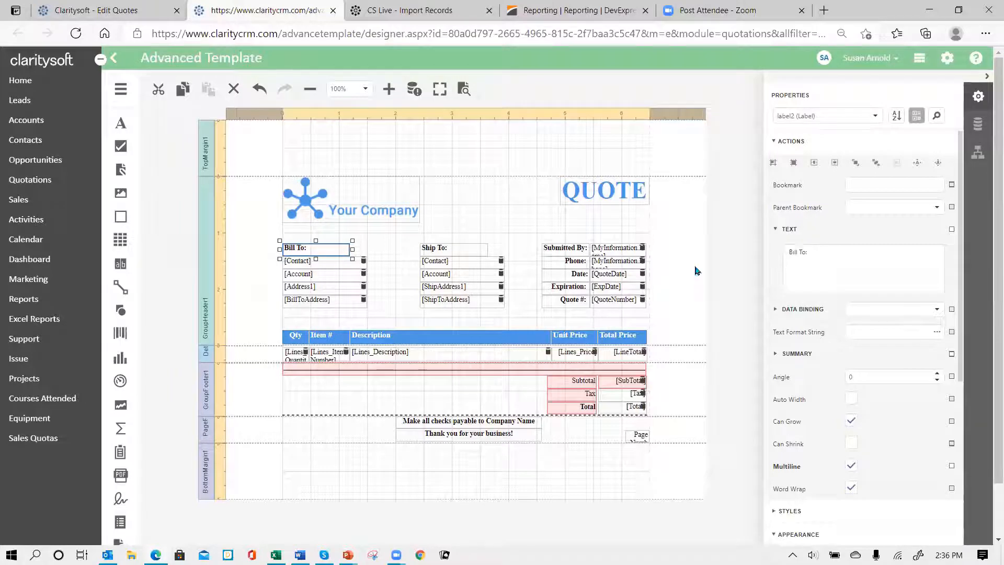
pyautogui.click(324, 264)
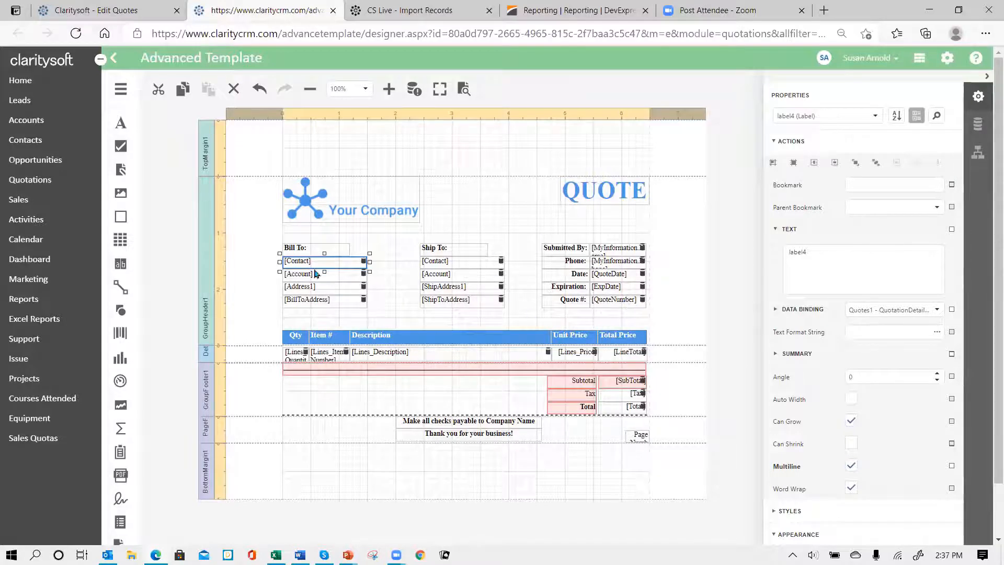
pyautogui.click(376, 355)
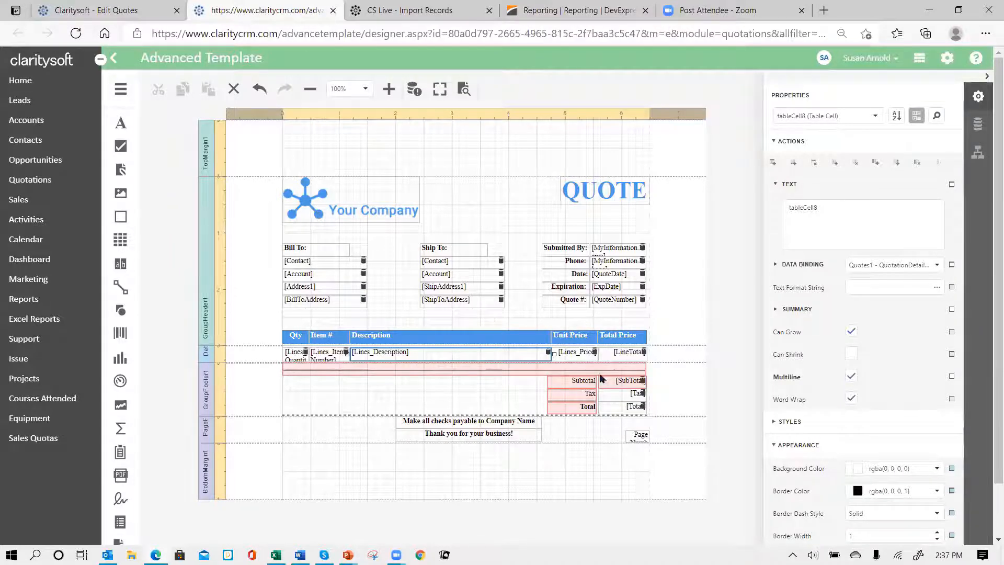
pyautogui.click(572, 383)
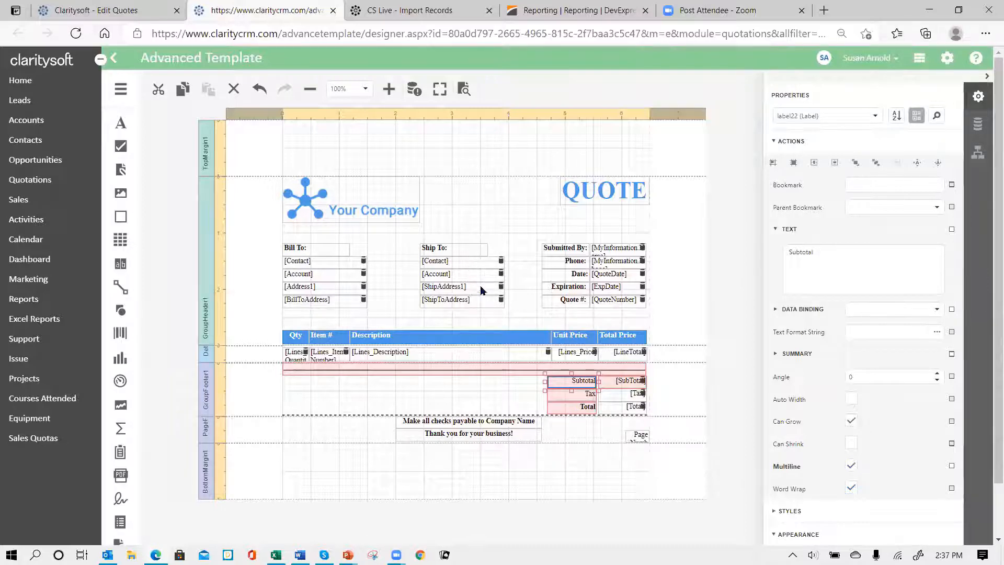
# Nudge the [ShipToAddress] field down, then back up to its place directly beneath [ShipAddress1]
pyautogui.click(474, 304)
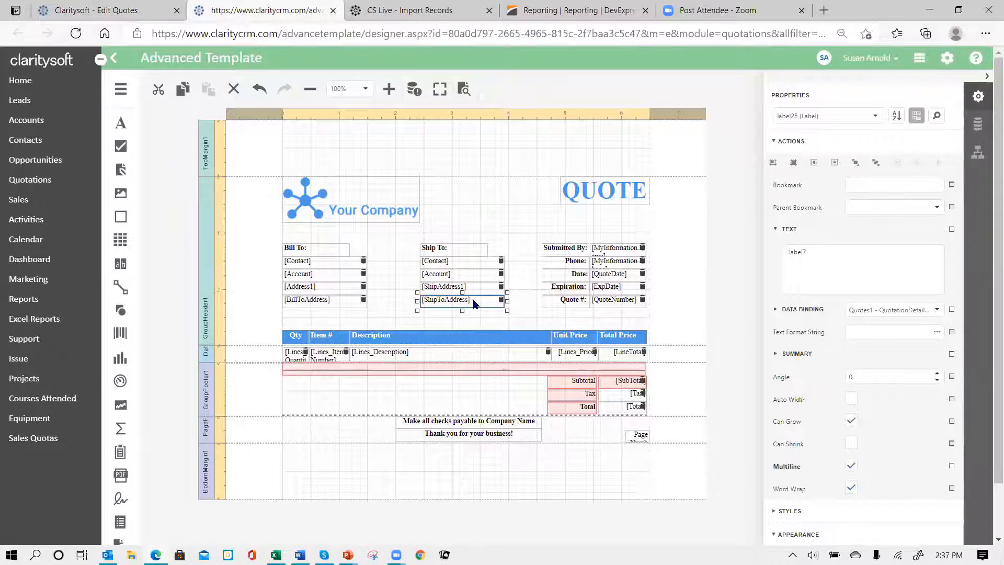
pyautogui.press('Down')
pyautogui.press('Down')
pyautogui.press('Down')
pyautogui.press('Down')
pyautogui.press('Down')
pyautogui.press('Down')
pyautogui.press('Down')
pyautogui.press('Down')
pyautogui.press('Down')
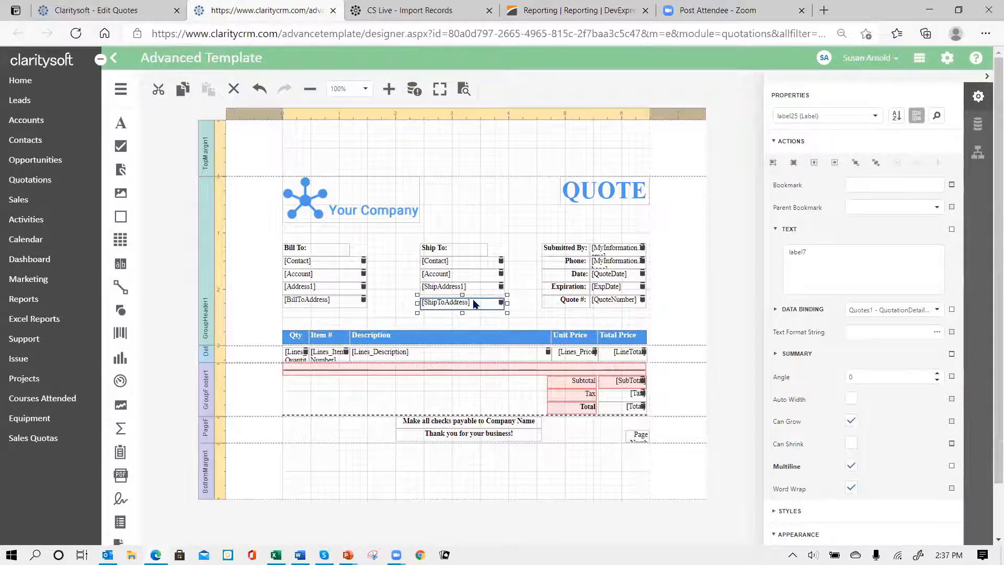
pyautogui.press('Up')
pyautogui.press('Up')
pyautogui.press('Up')
pyautogui.press('Up')
pyautogui.press('Up')
pyautogui.press('Up')
pyautogui.press('Up')
pyautogui.press('Up')
pyautogui.press('Up')
pyautogui.press('Up')
pyautogui.press('Up')
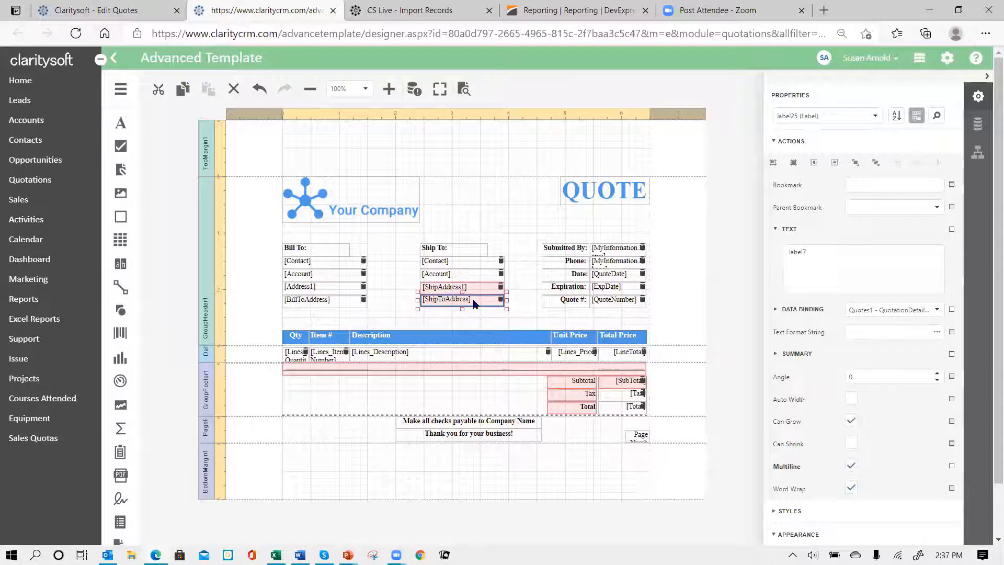
pyautogui.press('Down')
pyautogui.press('Down')
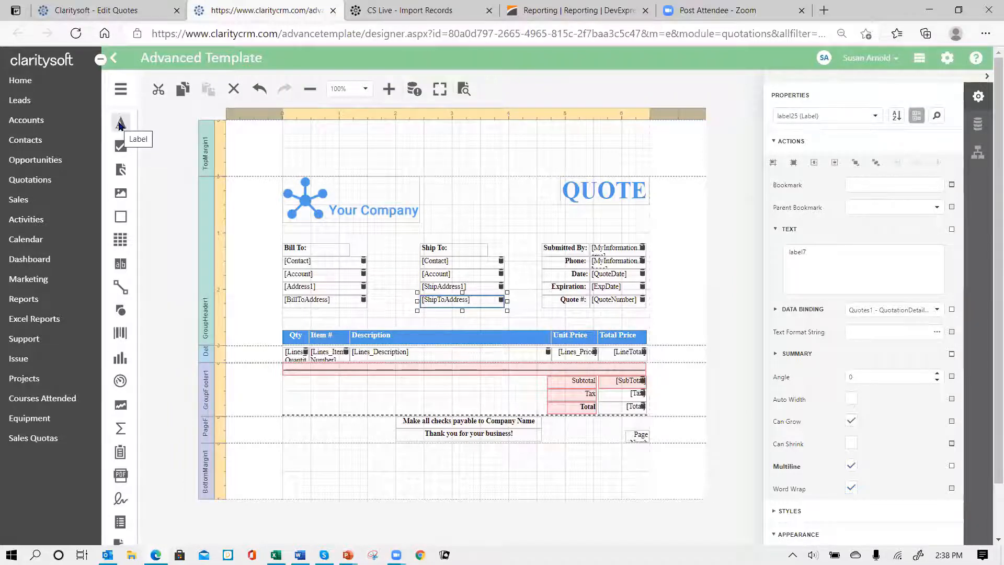
# Add a label between the company logo and the QUOTE title, with the text "new text box"
pyautogui.moveTo(120, 125); pyautogui.dragTo(456, 210)
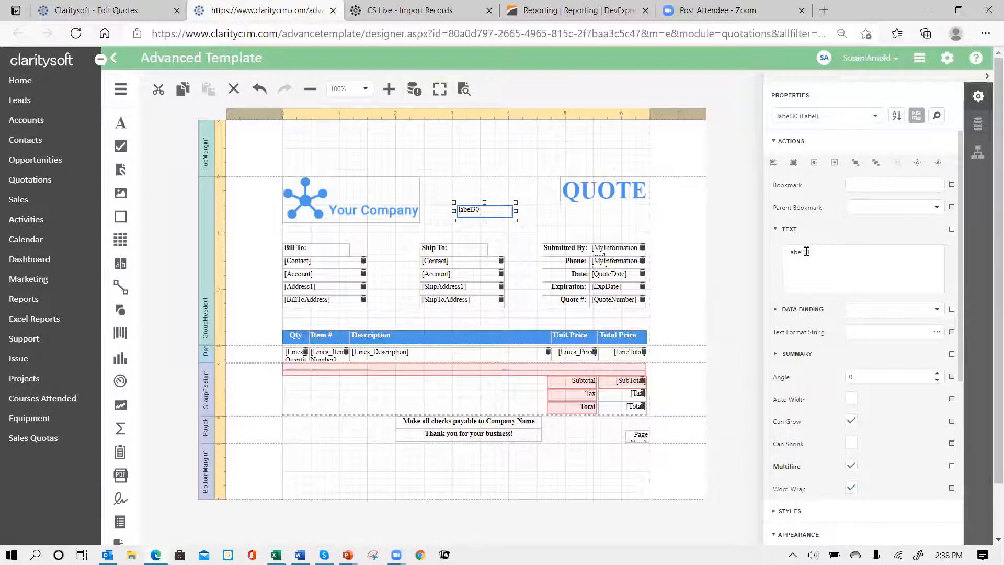
pyautogui.moveTo(807, 252); pyautogui.dragTo(763, 256)
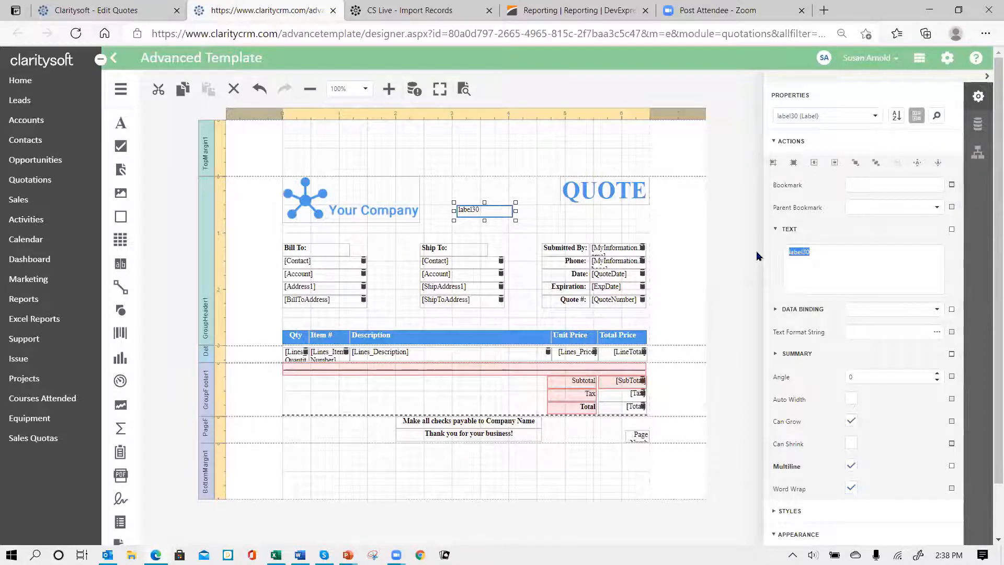
pyautogui.write('new text box')
pyautogui.click(503, 211)
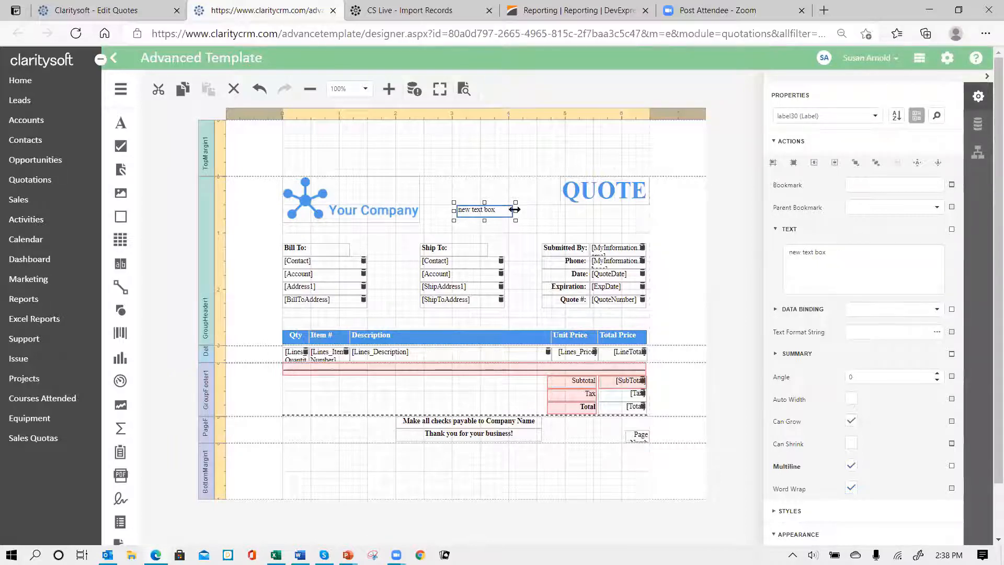
# Widen the "new text box" label and move it into the group footer, level with the Tax row below the line items
pyautogui.moveTo(515, 210); pyautogui.dragTo(537, 219)
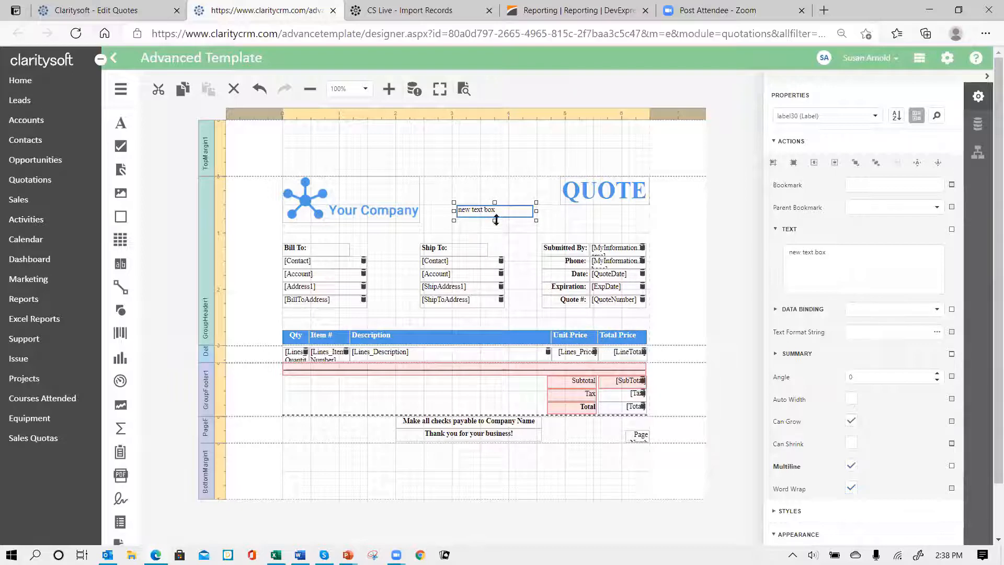
pyautogui.moveTo(514, 216); pyautogui.dragTo(771, 436)
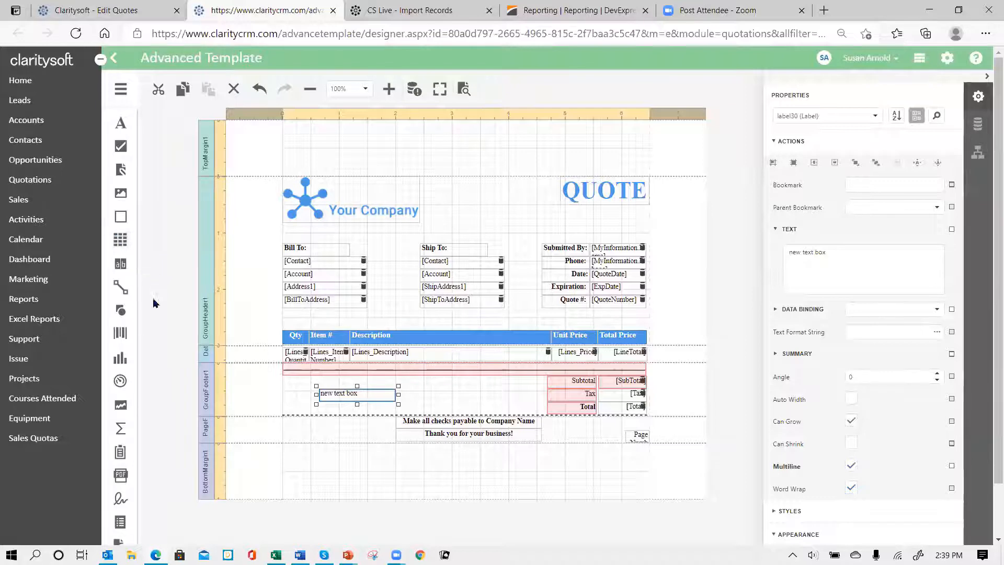
pyautogui.scroll(-1, 149, 314)
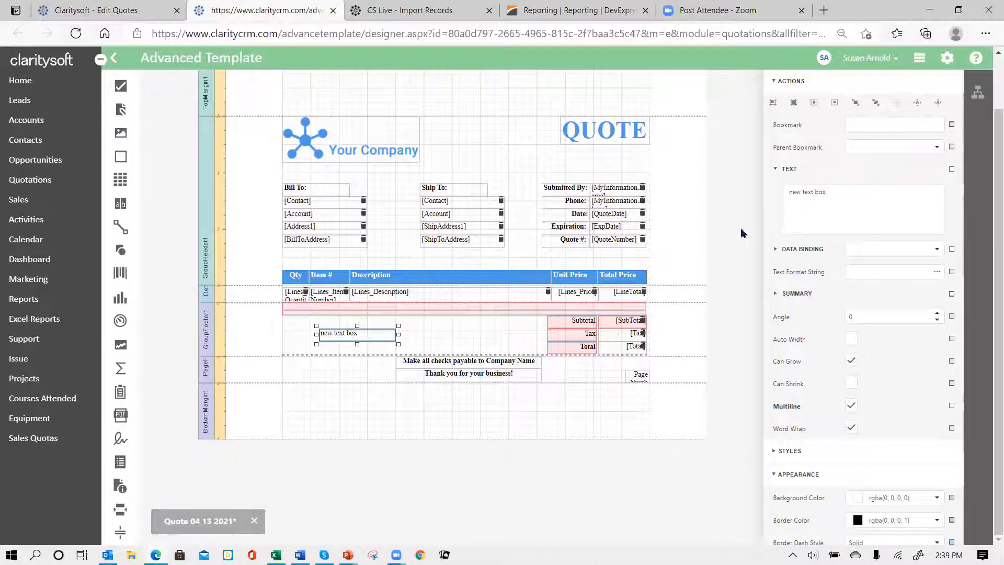
pyautogui.scroll(2, 723, 207)
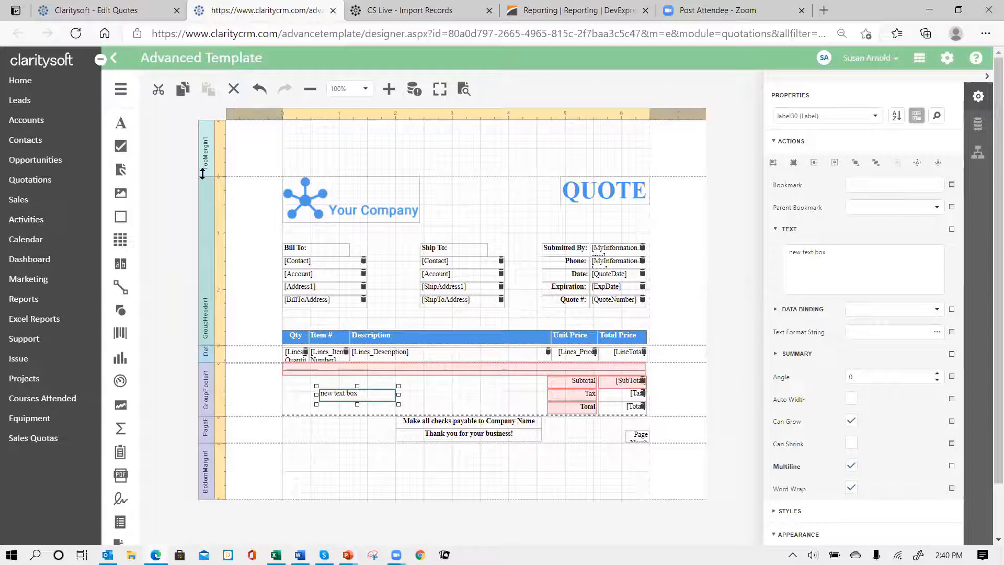
# Shorten the top margin band slightly so the quote content moves up the page
pyautogui.moveTo(204, 173); pyautogui.dragTo(206, 167)
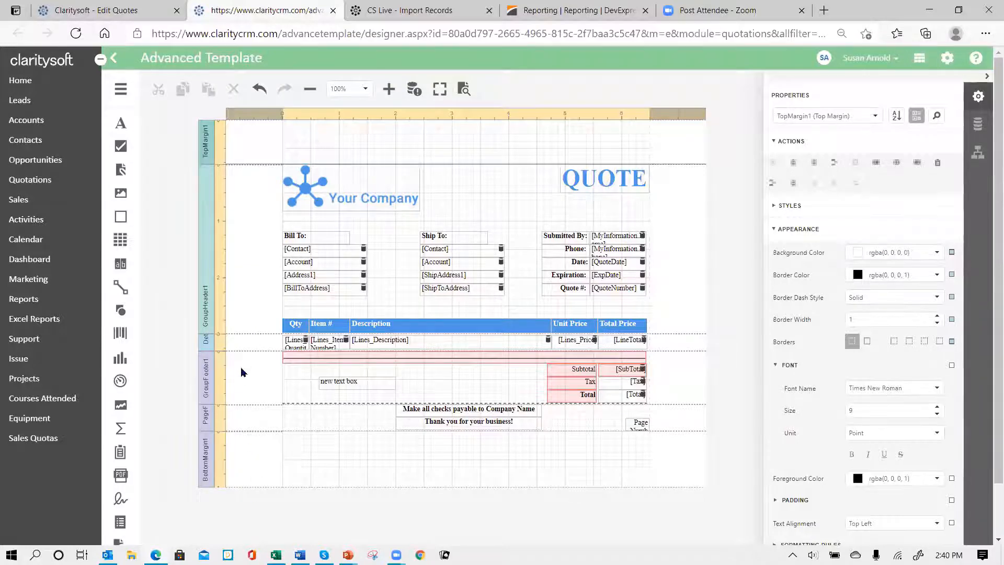
pyautogui.scroll(-1, 245, 367)
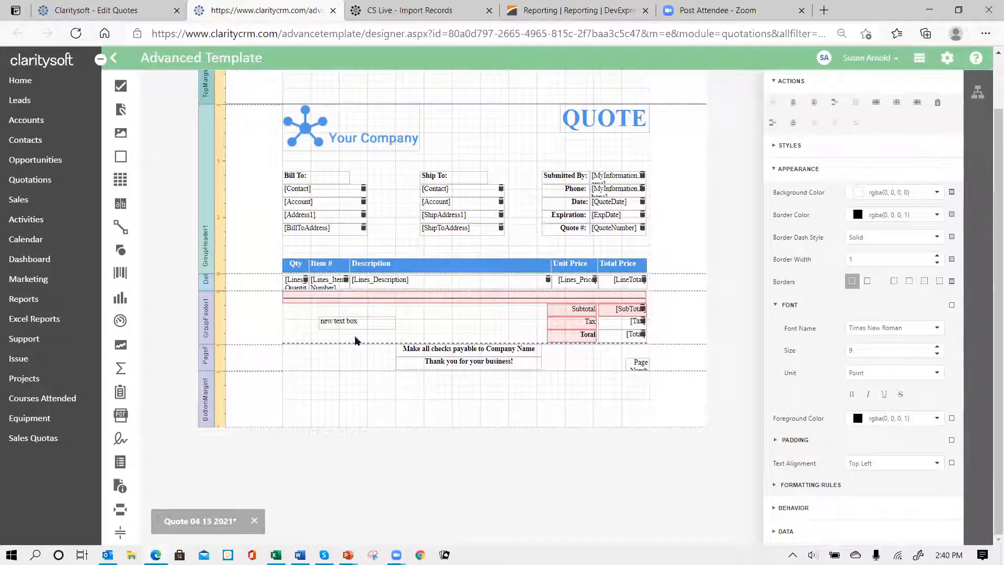
pyautogui.scroll(1, 337, 366)
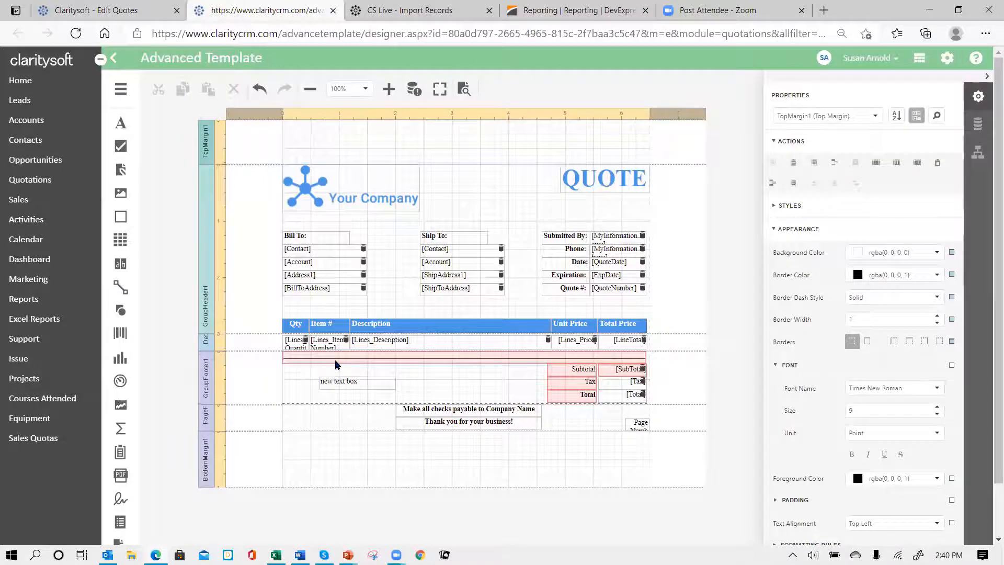
# Extend the page footer band very slightly and shorten the bottom margin band
pyautogui.click(310, 90)
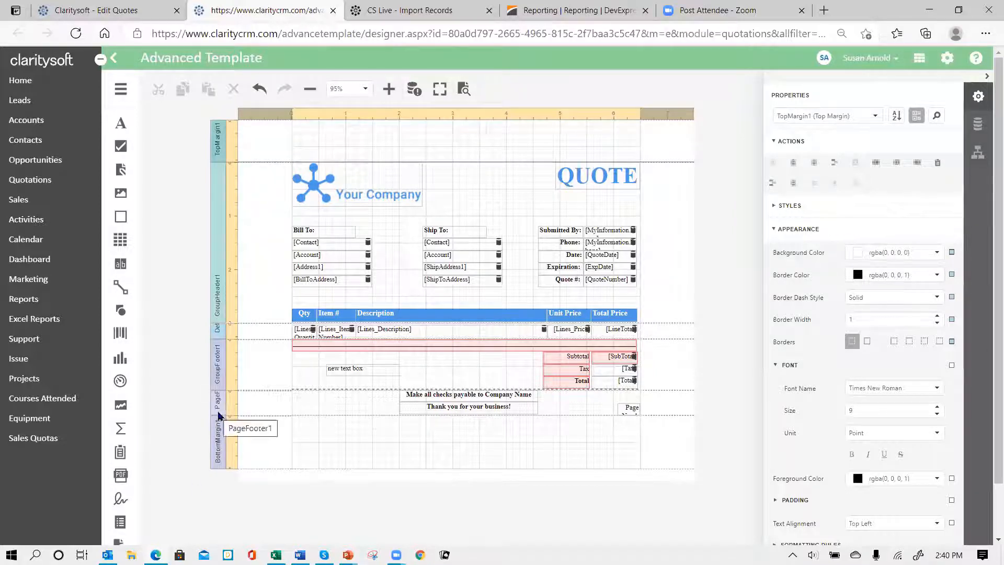
pyautogui.moveTo(214, 415)
pyautogui.mouseDown()
pyautogui.moveTo(212, 430)
pyautogui.moveTo(213, 416)
pyautogui.mouseUp()
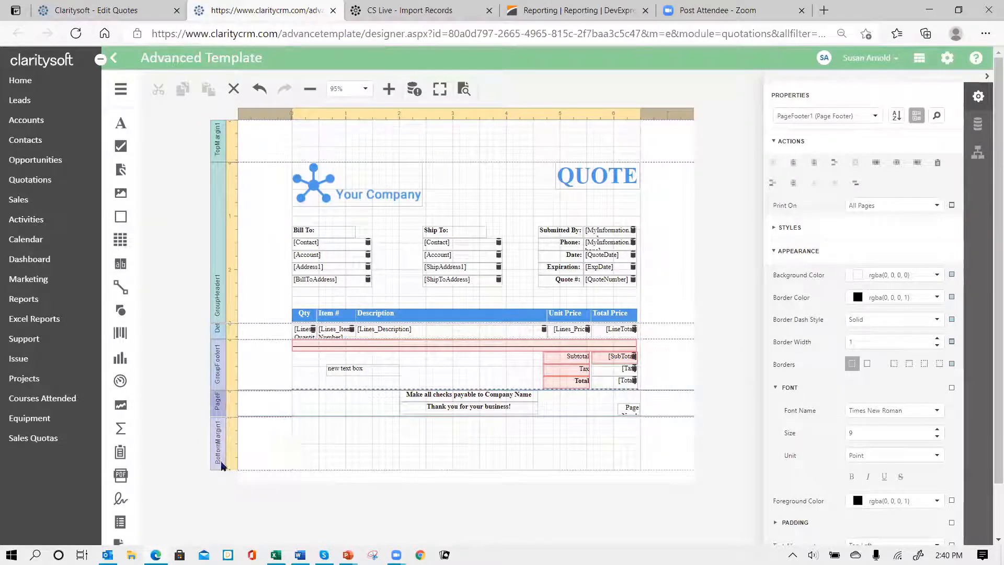
pyautogui.moveTo(218, 469); pyautogui.dragTo(218, 457)
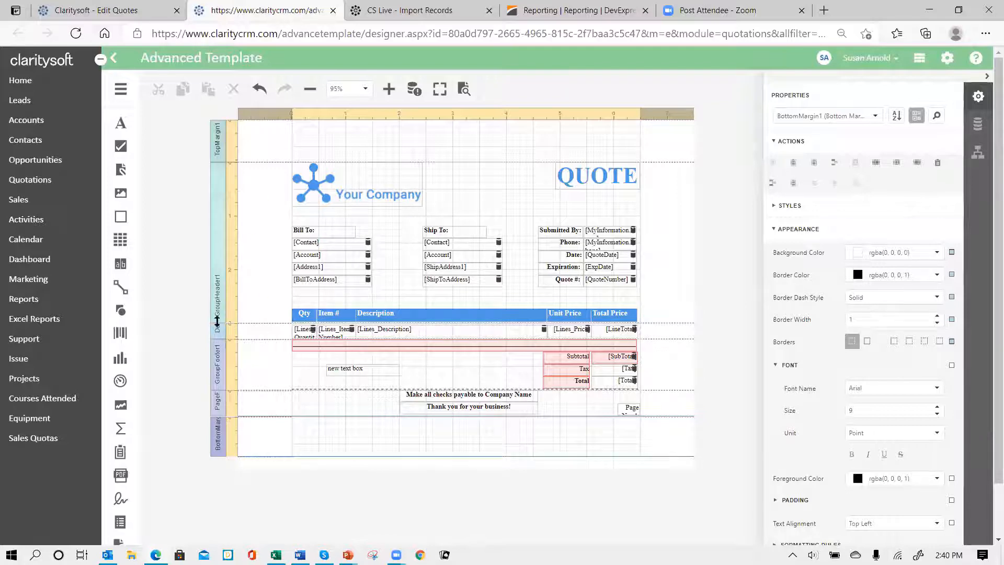
# Extend the group header band to about 4.2 inches and move the blue column-heading table down to the band's lower edge
pyautogui.moveTo(217, 320); pyautogui.dragTo(236, 386)
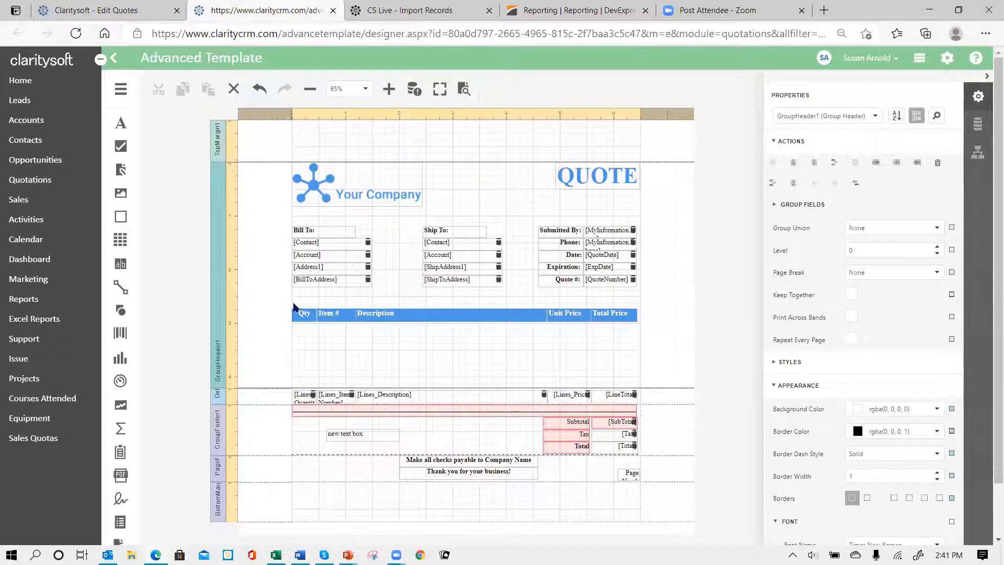
pyautogui.moveTo(294, 307); pyautogui.dragTo(637, 335)
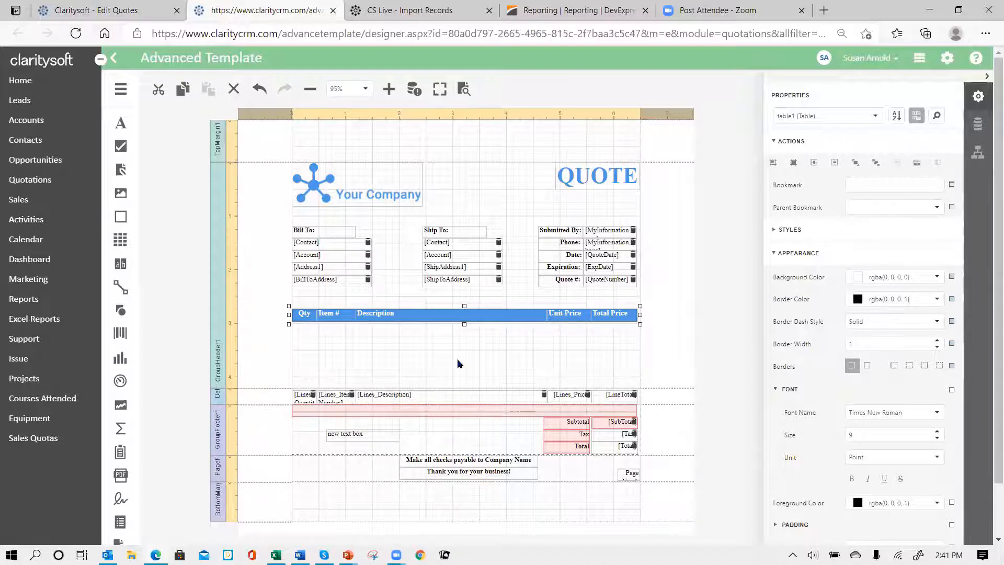
pyautogui.press('Down')
pyautogui.press('Down')
pyautogui.press('Down')
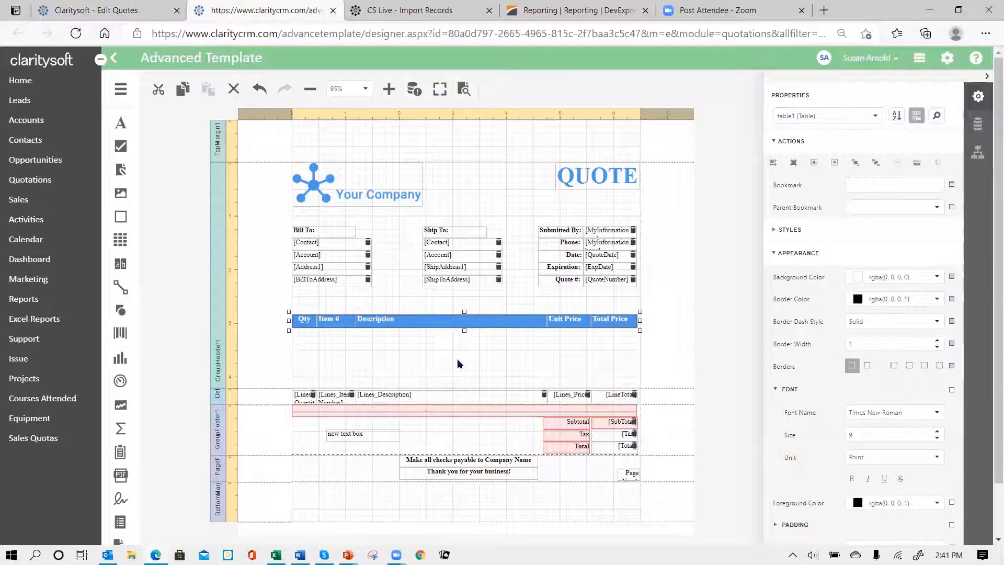
pyautogui.press('Down')
pyautogui.press('Down')
pyautogui.press('Down')
pyautogui.press('Down')
pyautogui.press('Down')
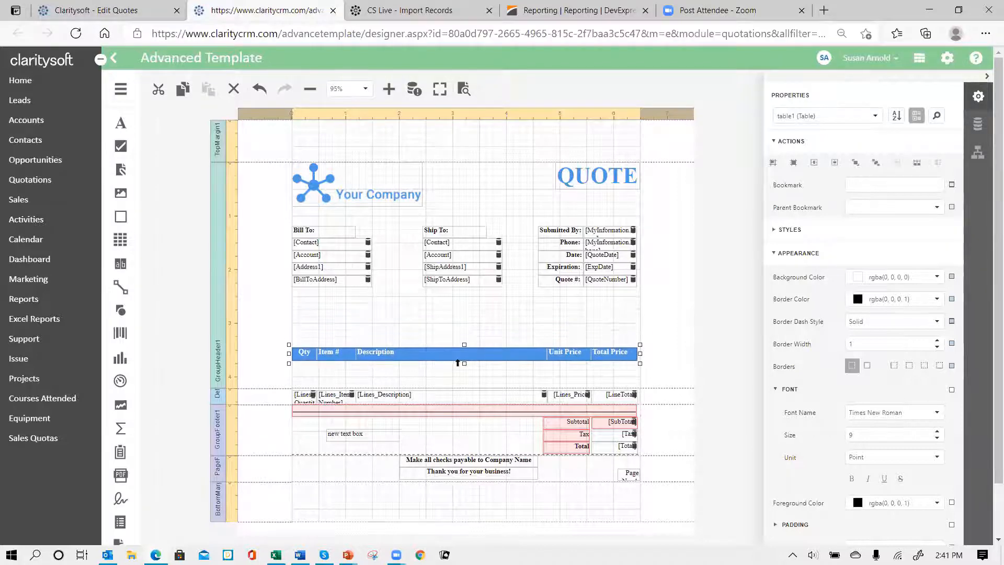
pyautogui.press('Down')
pyautogui.press('Down')
pyautogui.press('Down')
pyautogui.press('Down')
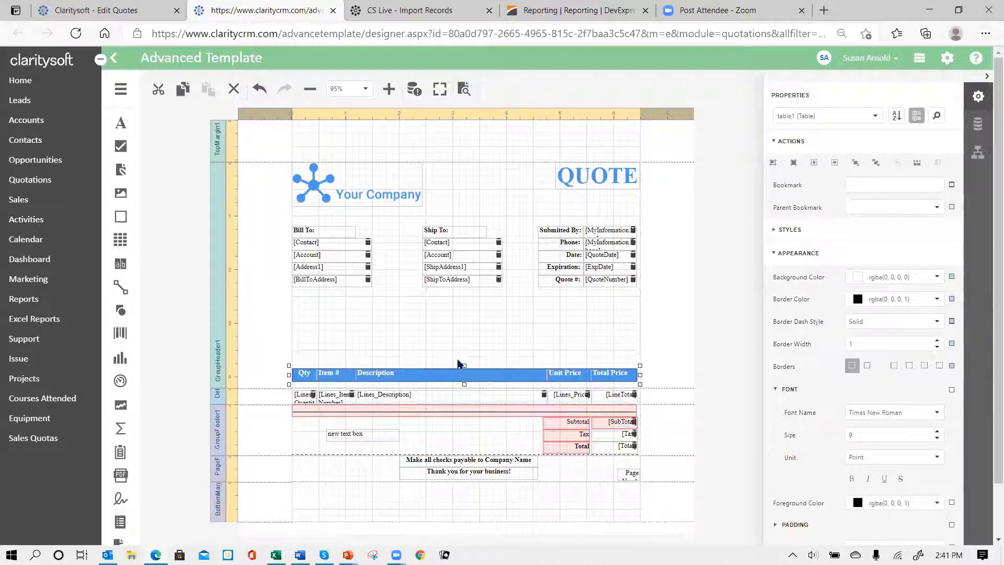
pyautogui.press('Down')
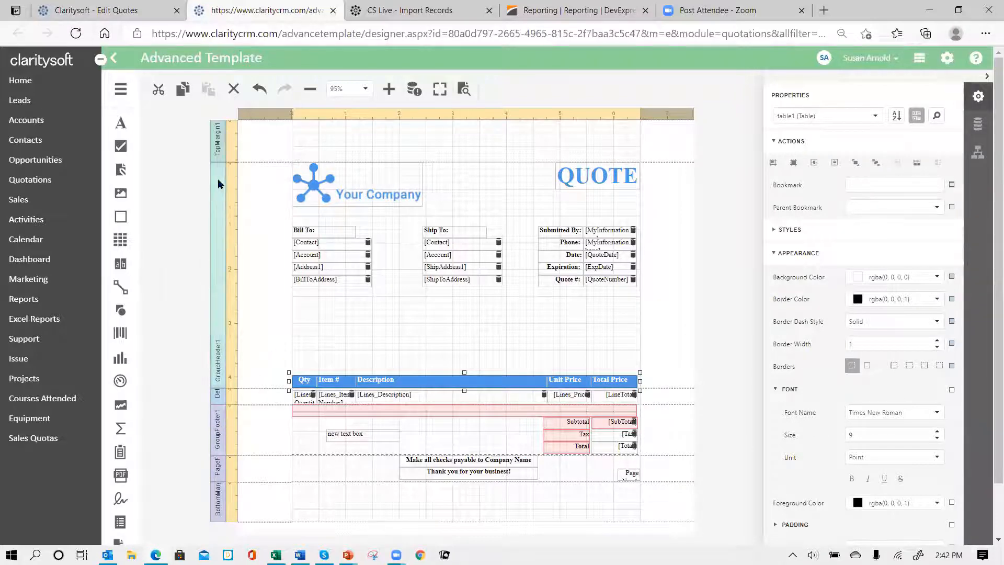
# Move the blue column-heading table up to about the 3-inch mark and shorten the group header band to just below it
pyautogui.press('Up')
pyautogui.press('Up')
pyautogui.press('Up')
pyautogui.press('Up')
pyautogui.press('Up')
pyautogui.press('Up')
pyautogui.press('Up')
pyautogui.press('Up')
pyautogui.press('Up')
pyautogui.press('Up')
pyautogui.press('Up')
pyautogui.press('Up')
pyautogui.press('Up')
pyautogui.press('Up')
pyautogui.press('Up')
pyautogui.press('Up')
pyautogui.press('Up')
pyautogui.press('Up')
pyautogui.press('Up')
pyautogui.press('Up')
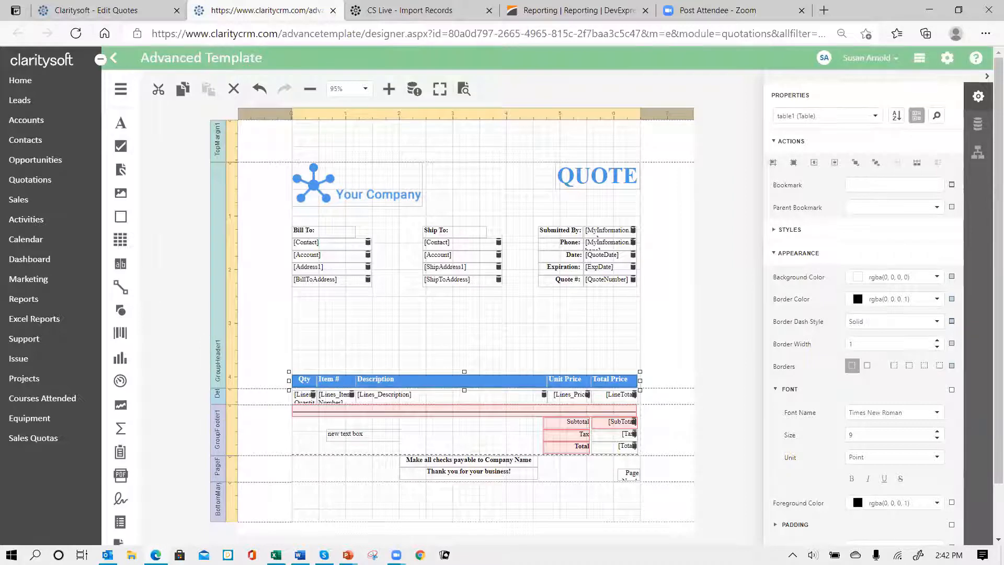
pyautogui.press('Up')
pyautogui.press('Up')
pyautogui.press('Up')
pyautogui.press('Up')
pyautogui.press('Up')
pyautogui.press('Up')
pyautogui.press('Up')
pyautogui.press('Up')
pyautogui.press('Up')
pyautogui.press('Up')
pyautogui.press('Up')
pyautogui.press('Up')
pyautogui.press('Up')
pyautogui.press('Up')
pyautogui.press('Up')
pyautogui.press('Up')
pyautogui.press('Up')
pyautogui.press('Up')
pyautogui.press('Up')
pyautogui.press('Up')
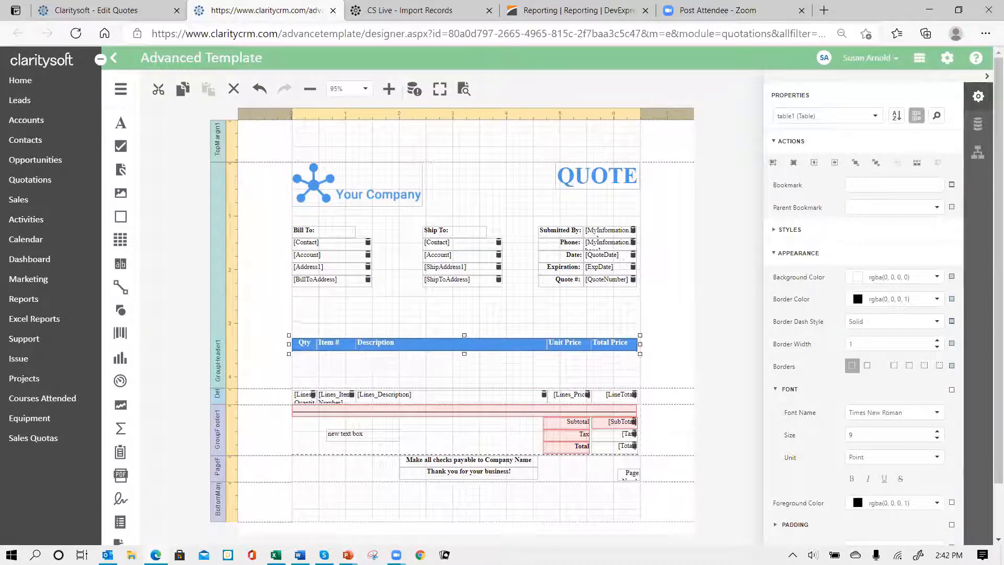
pyautogui.press('Up')
pyautogui.press('Up')
pyautogui.press('Up')
pyautogui.press('Up')
pyautogui.press('Up')
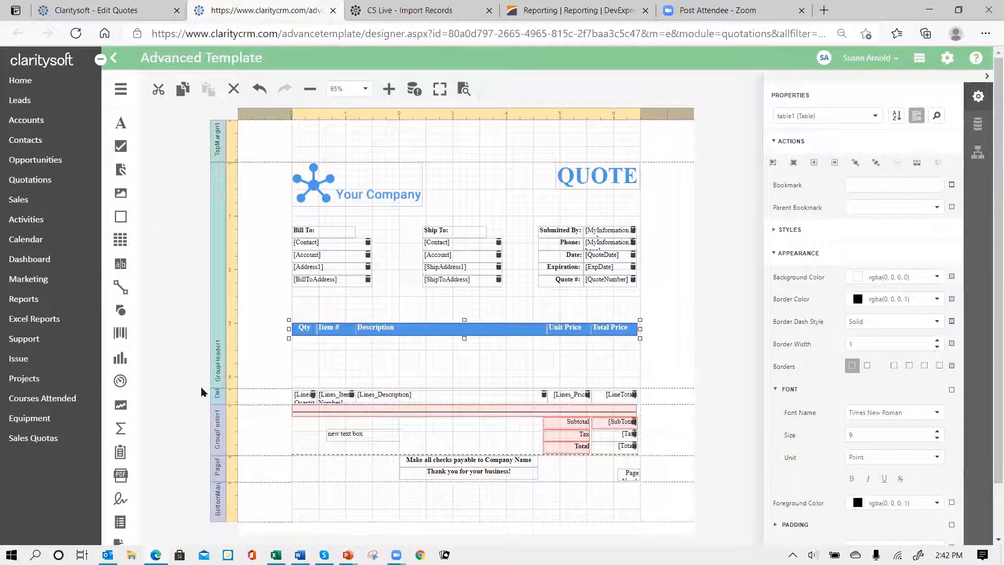
pyautogui.click(219, 394)
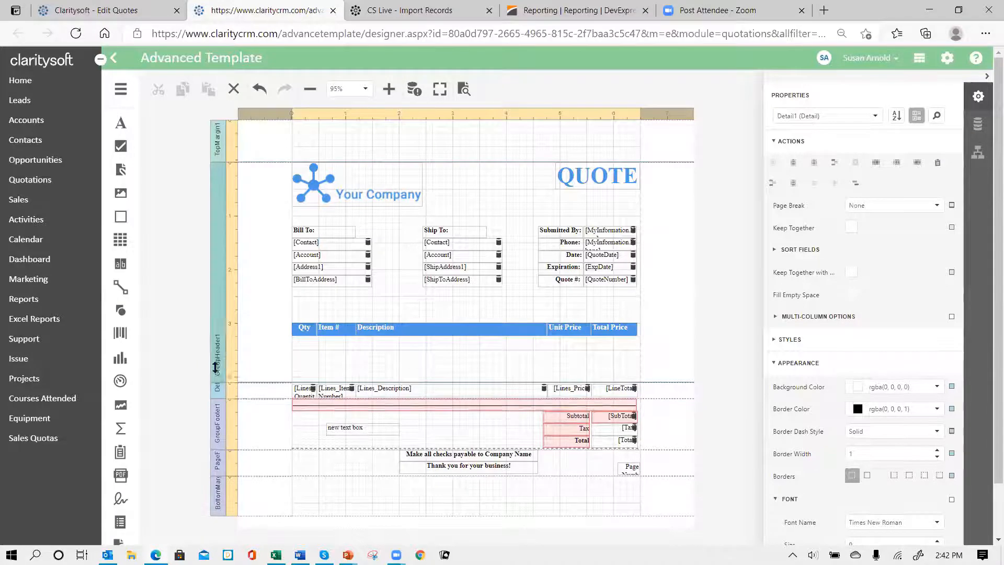
pyautogui.moveTo(219, 388); pyautogui.dragTo(220, 335)
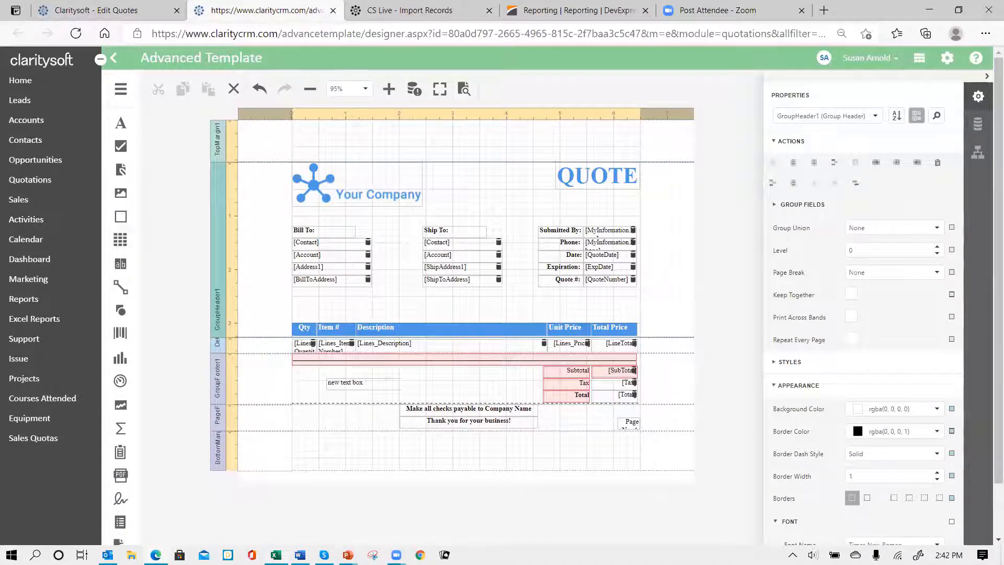
# Extend the group footer band to about 2.6 inches and move its page break down near the band's lower edge
pyautogui.moveTo(275, 555)
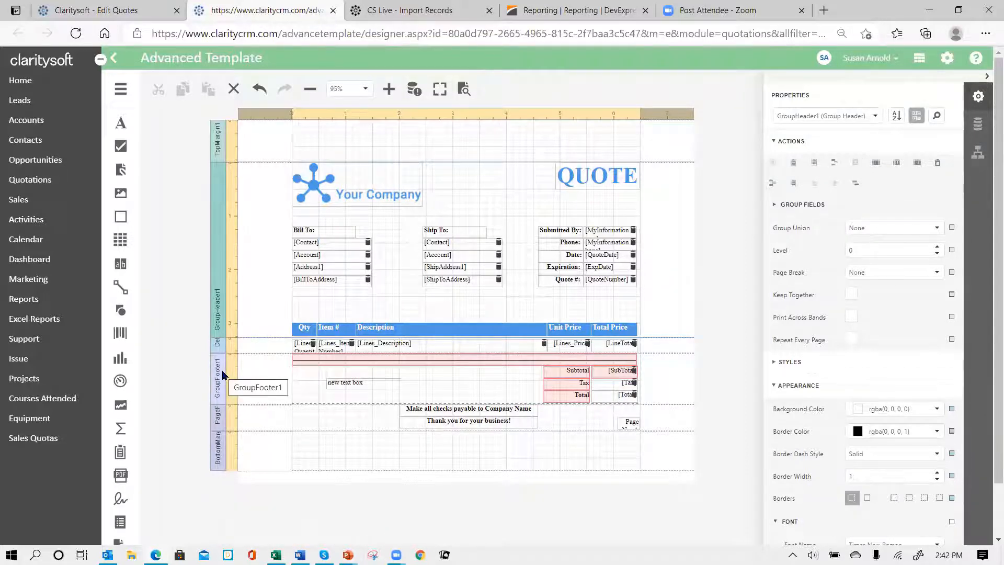
pyautogui.click(217, 410)
pyautogui.moveTo(217, 402); pyautogui.dragTo(241, 490)
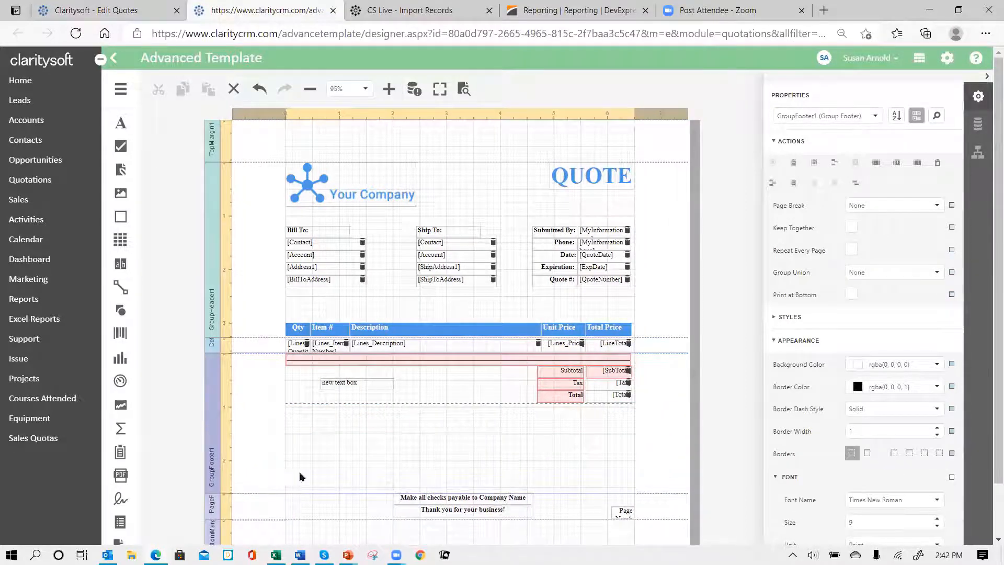
pyautogui.click(391, 403)
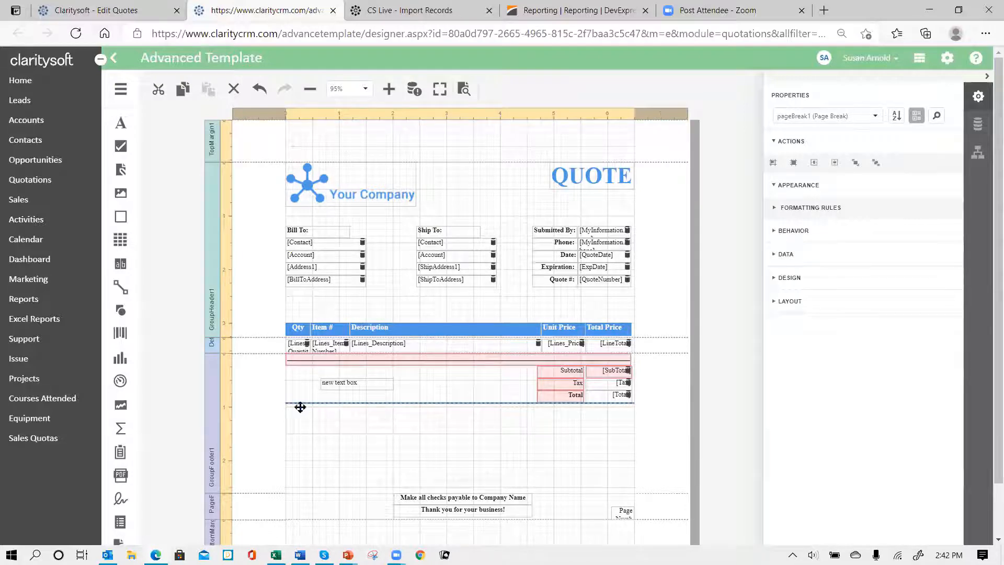
pyautogui.moveTo(300, 406); pyautogui.dragTo(289, 485)
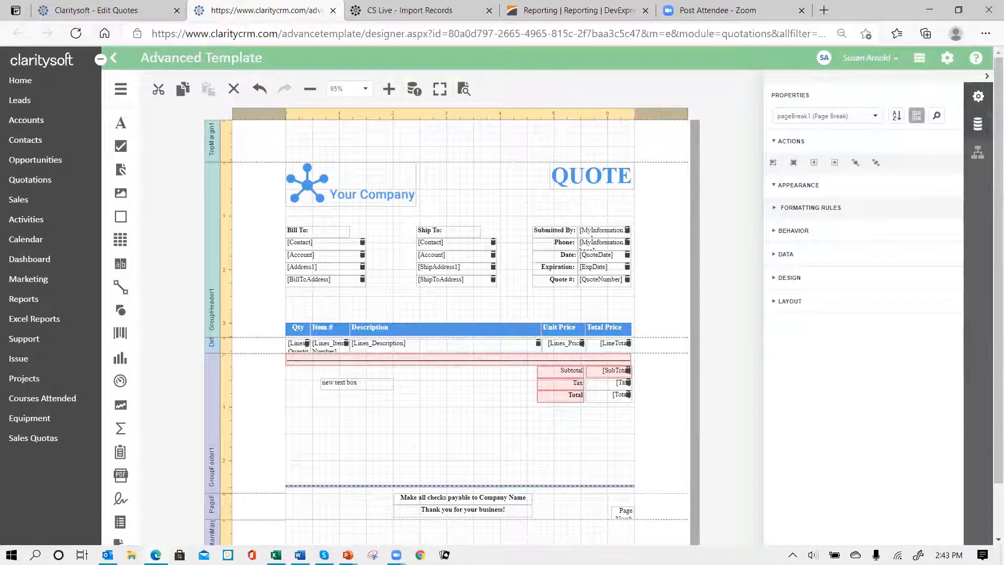
# Open the Quotes1 data source in the field list and examine the fields under MyInformation
pyautogui.click(977, 125)
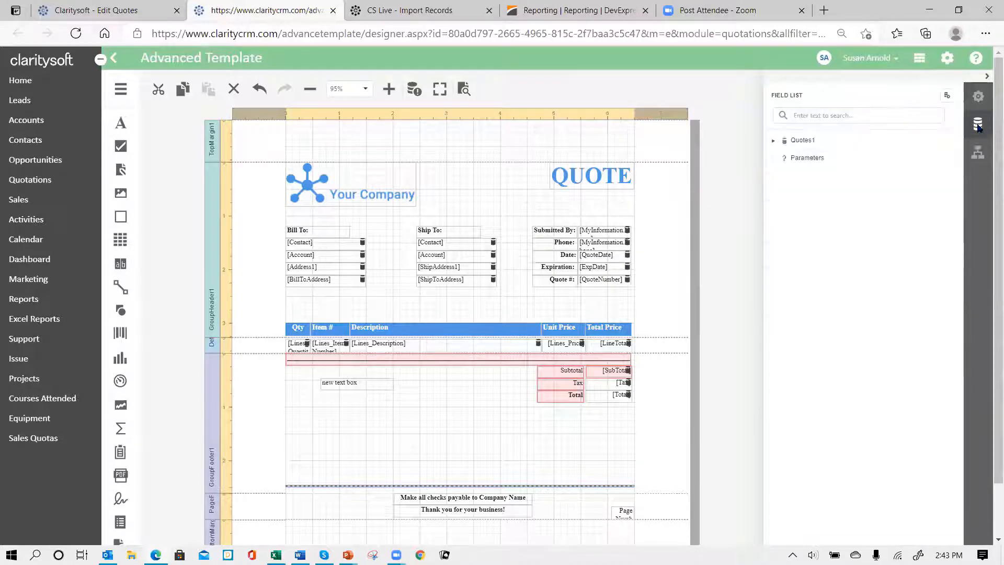
pyautogui.click(773, 141)
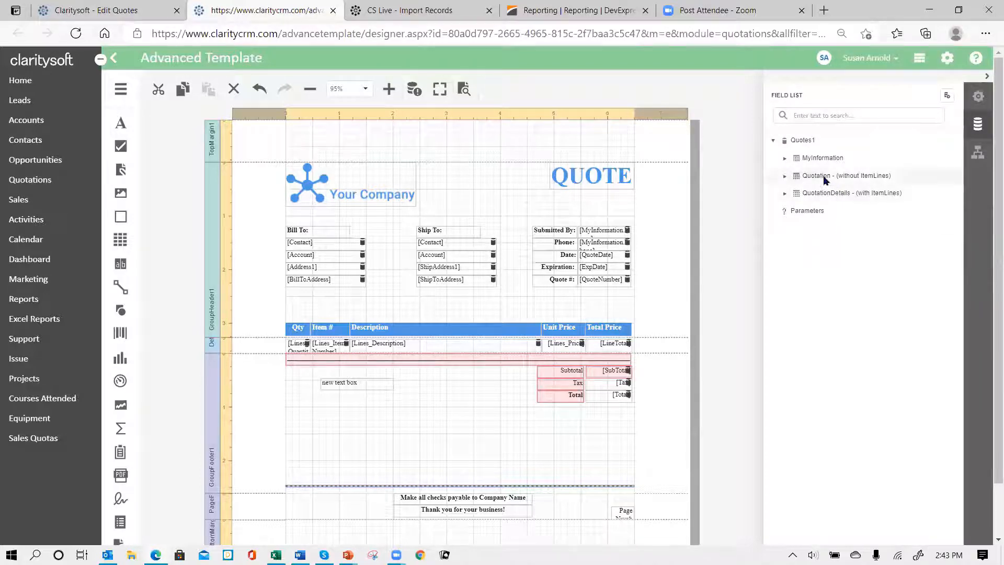
pyautogui.click(784, 159)
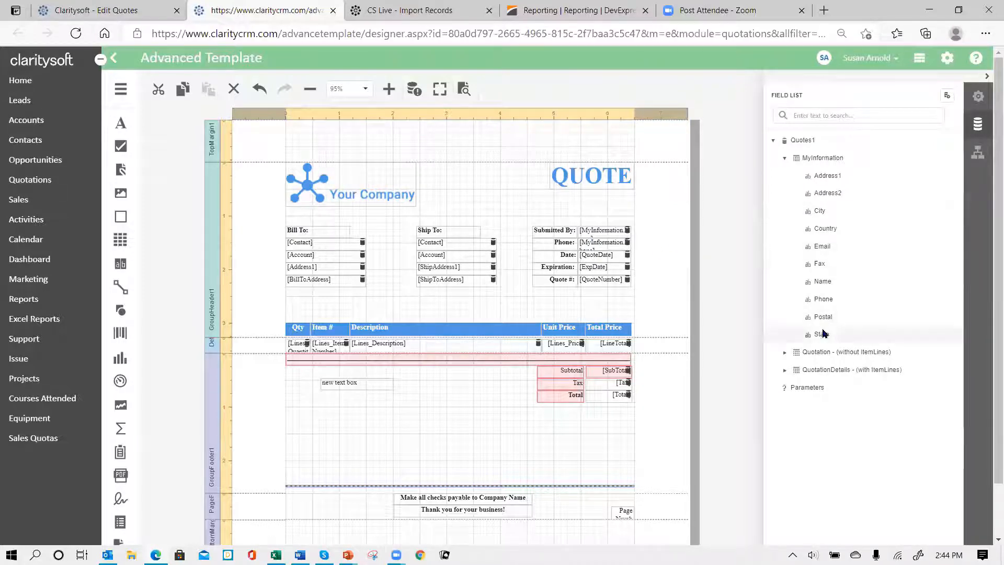
pyautogui.click(785, 159)
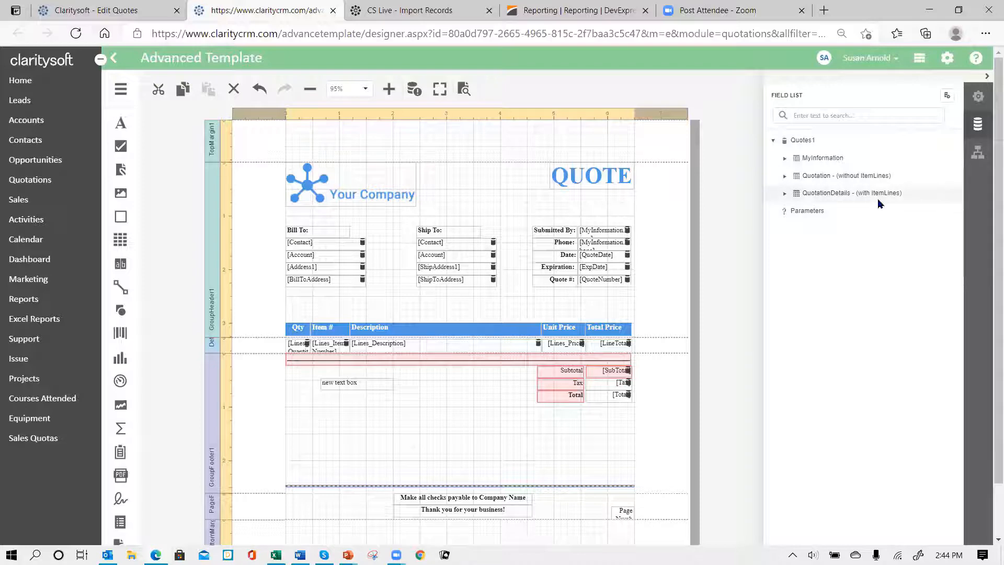
# Add the Special Notes field from Quotation - (without ItemLines) to the group footer, just below the "new text box" label
pyautogui.click(784, 176)
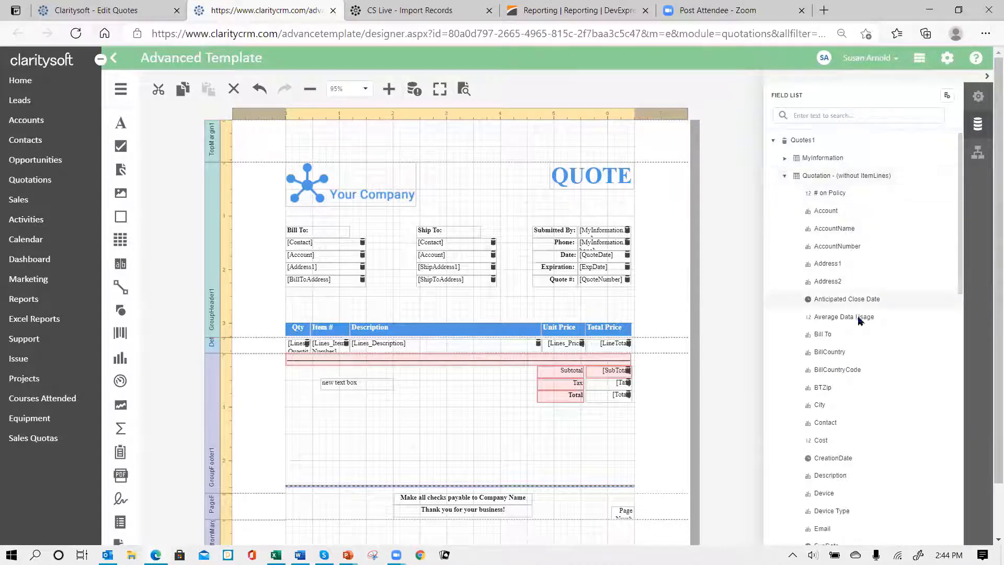
pyautogui.scroll(-2, 868, 350)
pyautogui.scroll(-7, 863, 343)
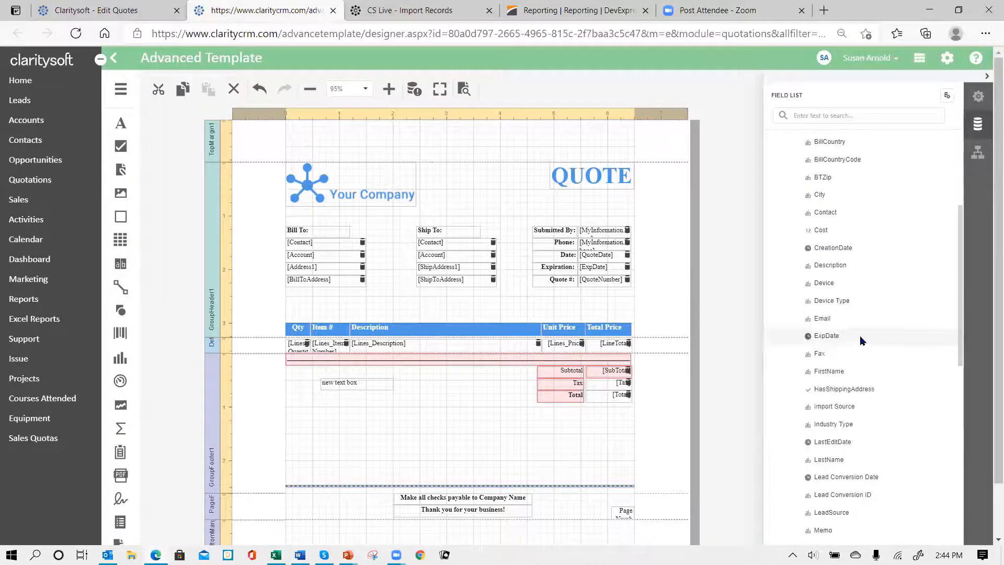
pyautogui.scroll(-5, 862, 341)
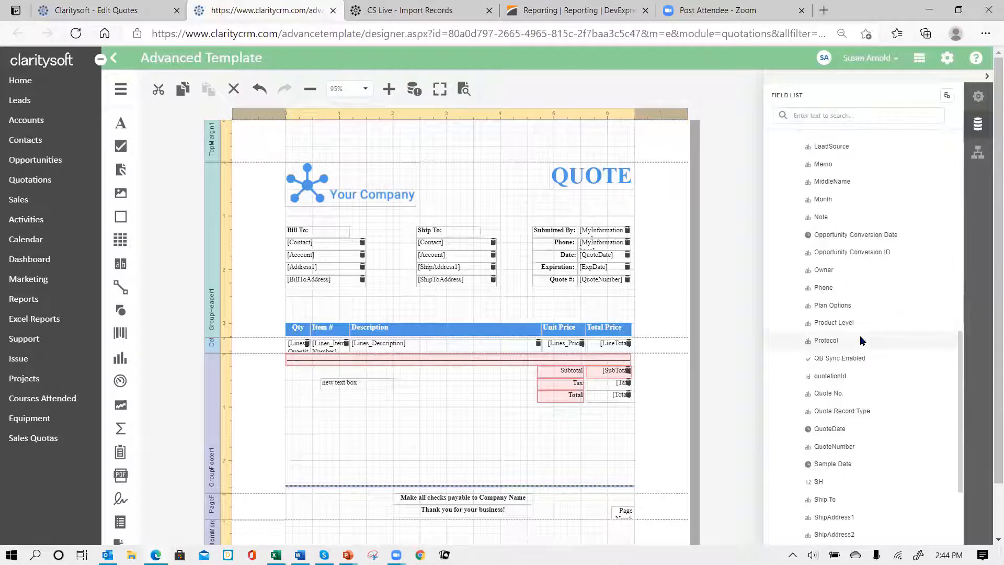
pyautogui.scroll(-1, 862, 341)
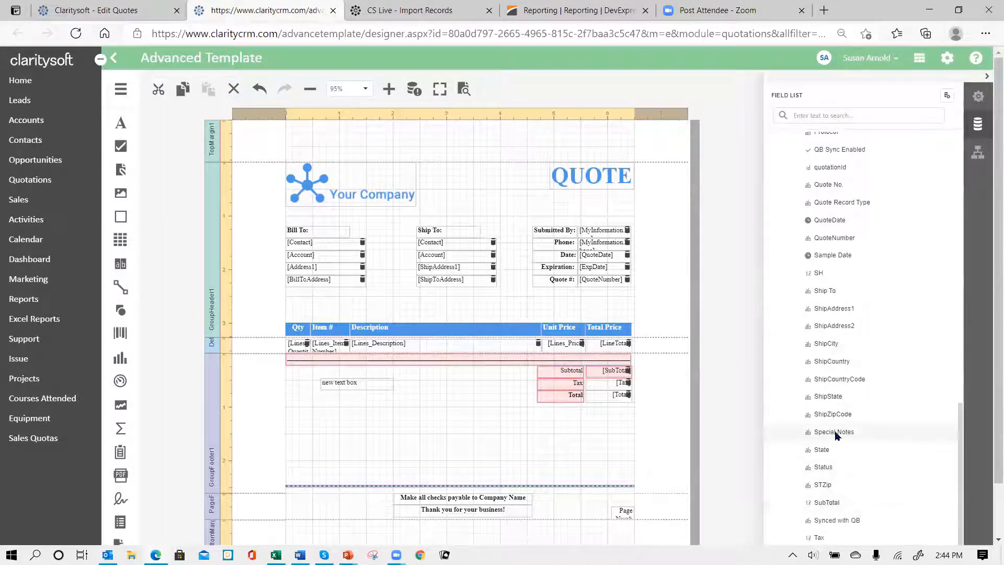
pyautogui.moveTo(835, 435); pyautogui.dragTo(318, 411)
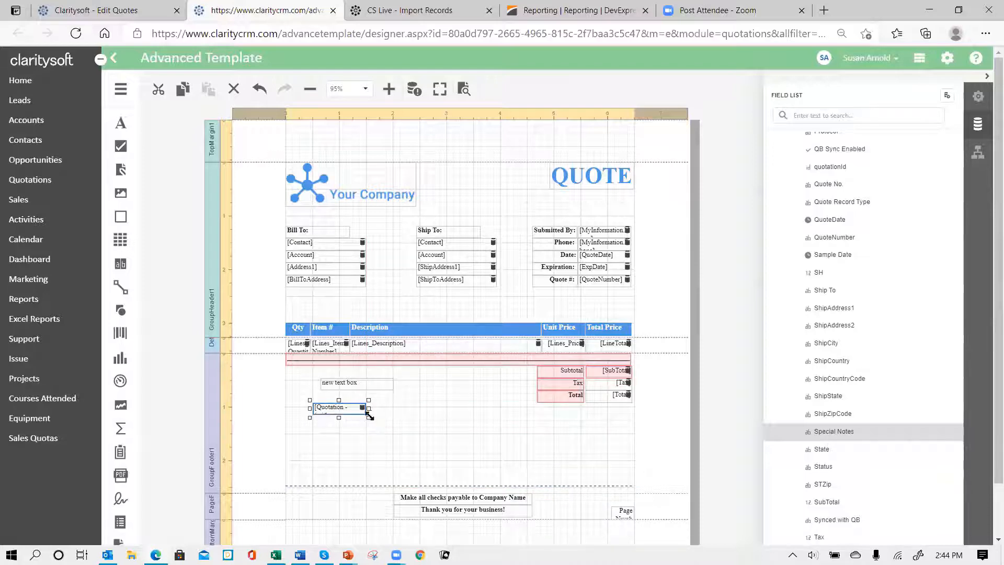
# Enlarge the Special Notes field to about 3.4 inches wide and 1.3 inches high, ending just above the page break
pyautogui.moveTo(369, 407); pyautogui.dragTo(499, 425)
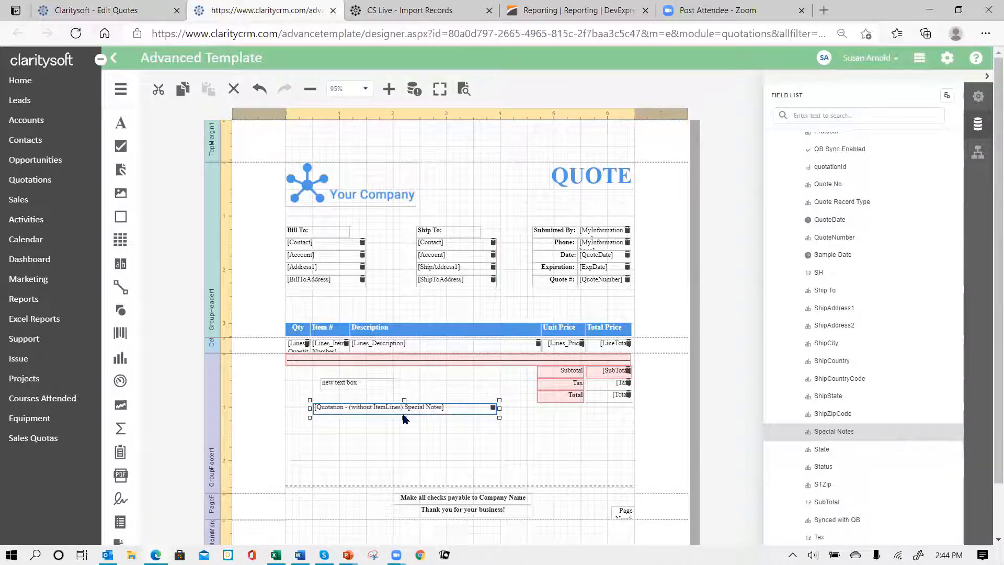
pyautogui.moveTo(404, 417); pyautogui.dragTo(410, 475)
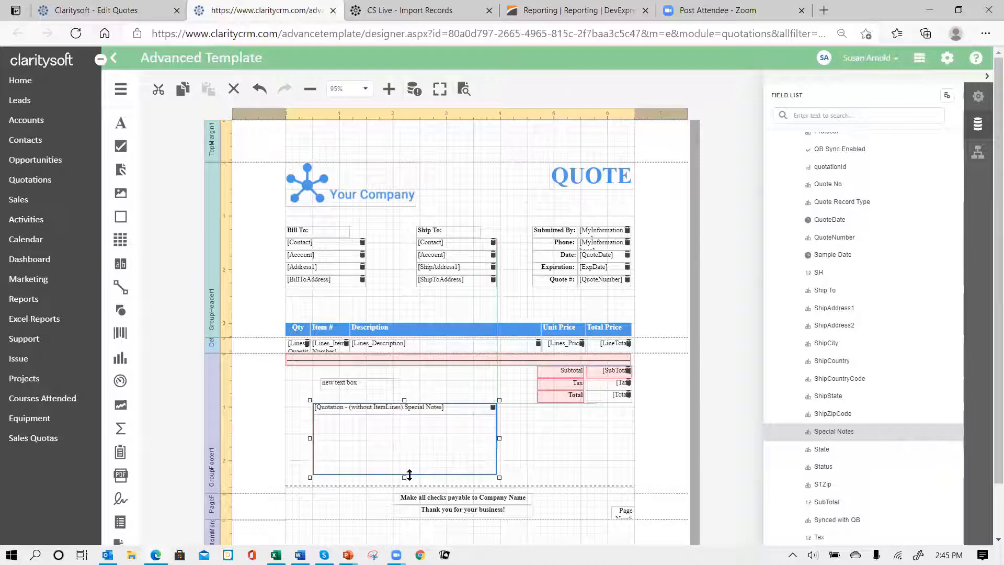
pyautogui.click(590, 450)
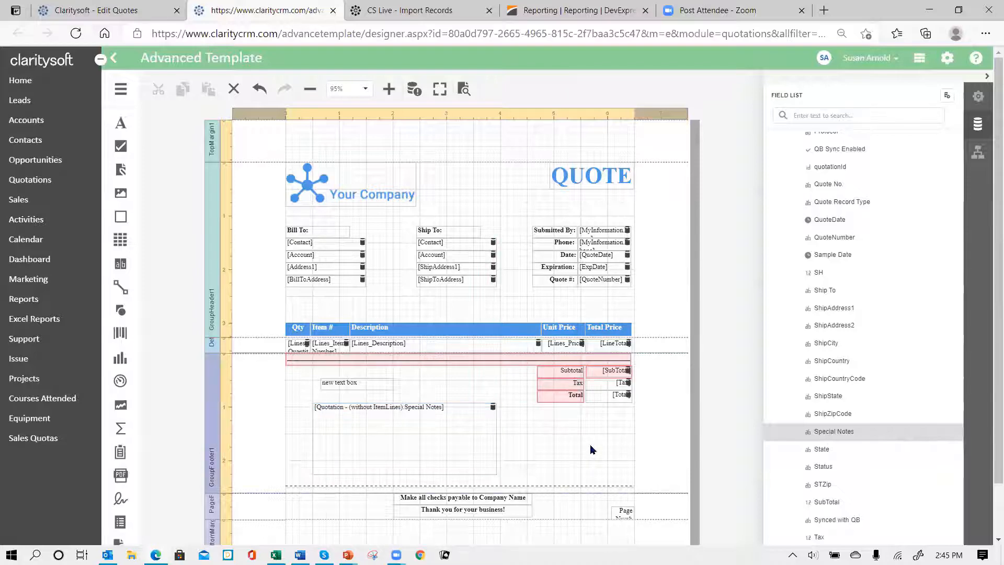
# Set the font of the Special Notes field to Calibri
pyautogui.click(449, 413)
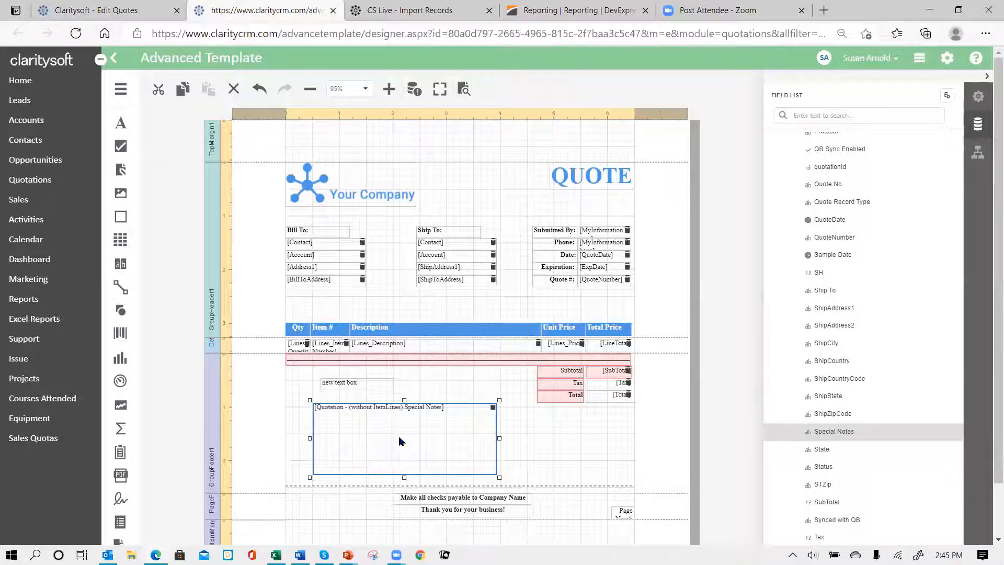
pyautogui.click(978, 96)
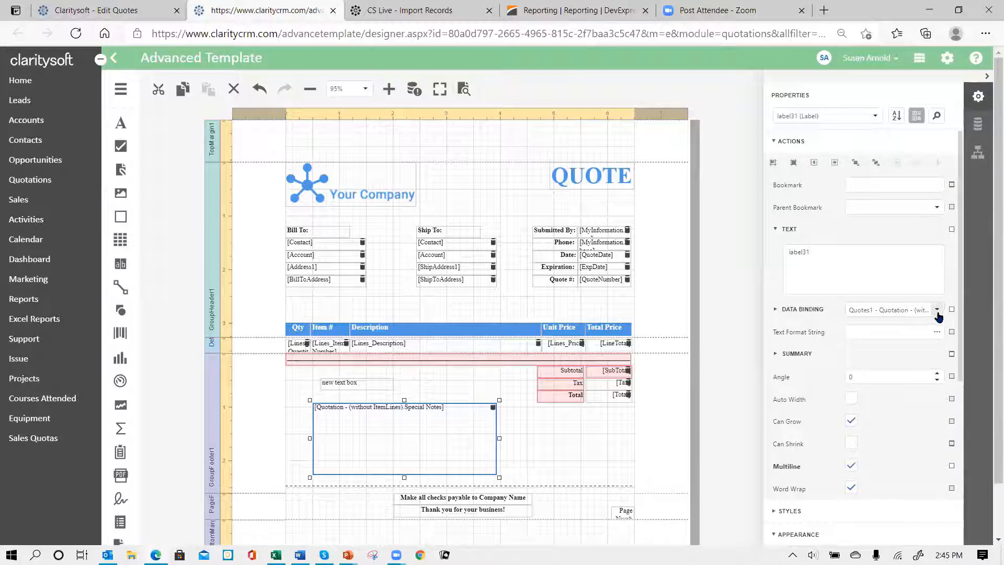
pyautogui.scroll(-4, 907, 407)
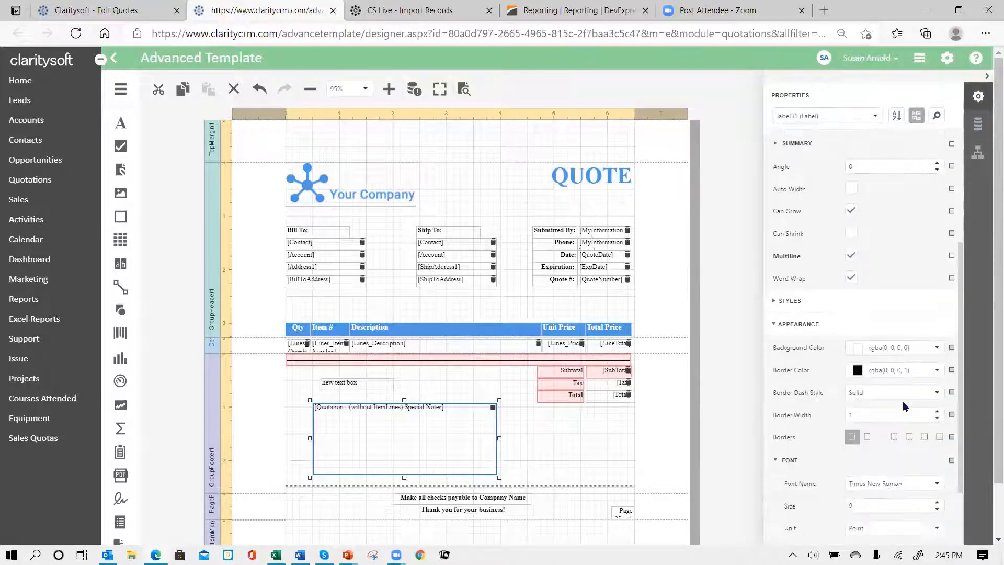
pyautogui.scroll(-1, 903, 406)
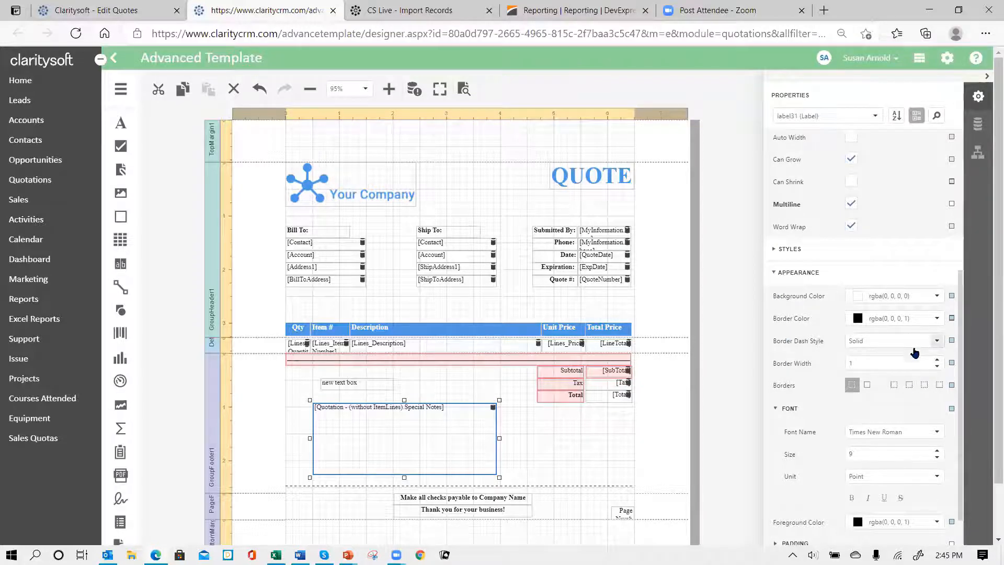
pyautogui.scroll(-1, 874, 416)
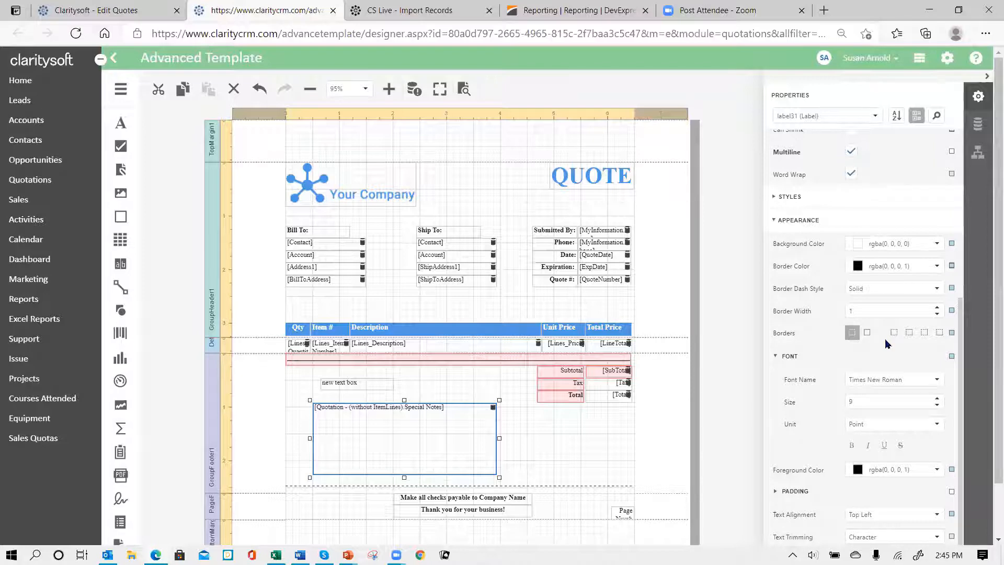
pyautogui.click(937, 379)
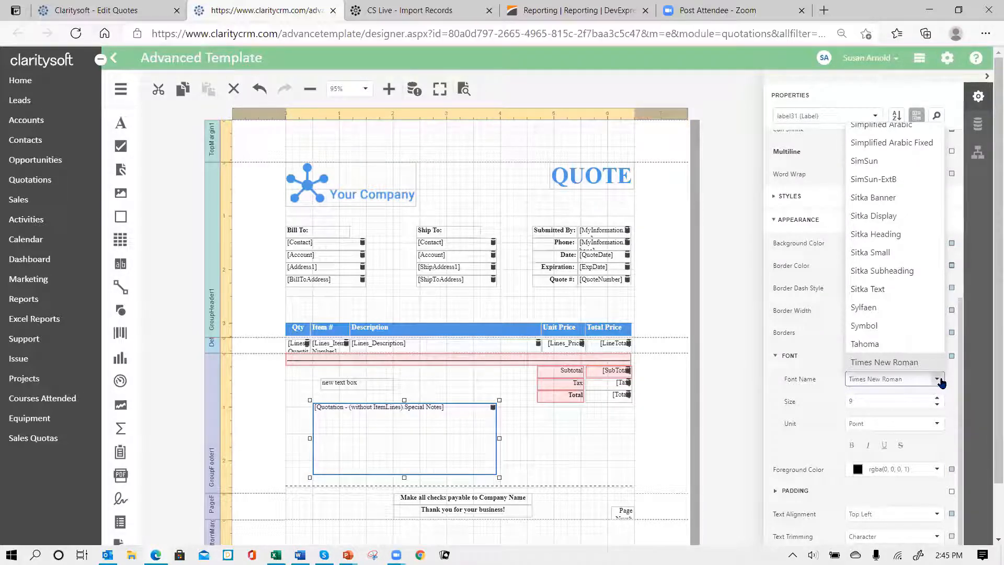
pyautogui.scroll(3, 888, 251)
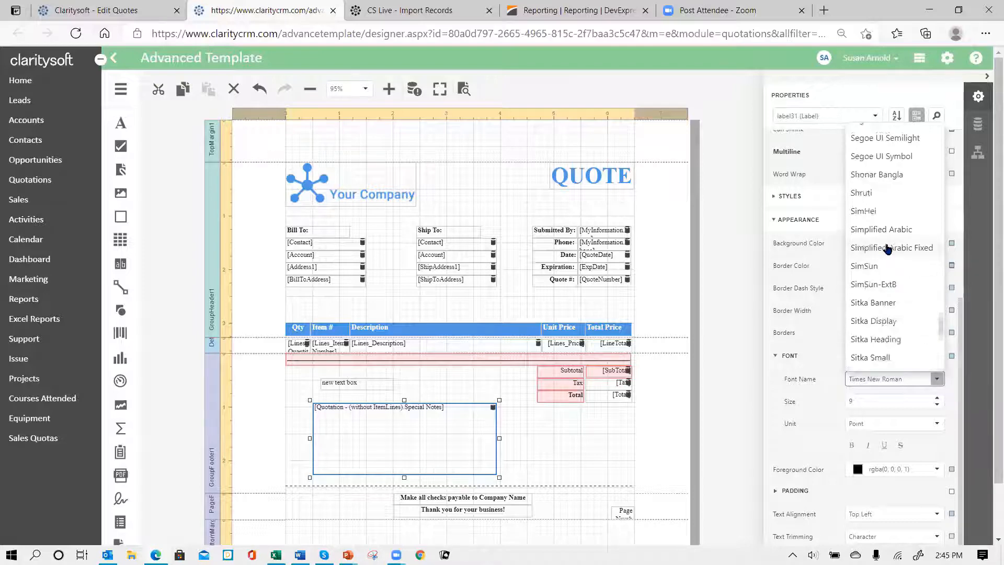
pyautogui.scroll(8, 889, 251)
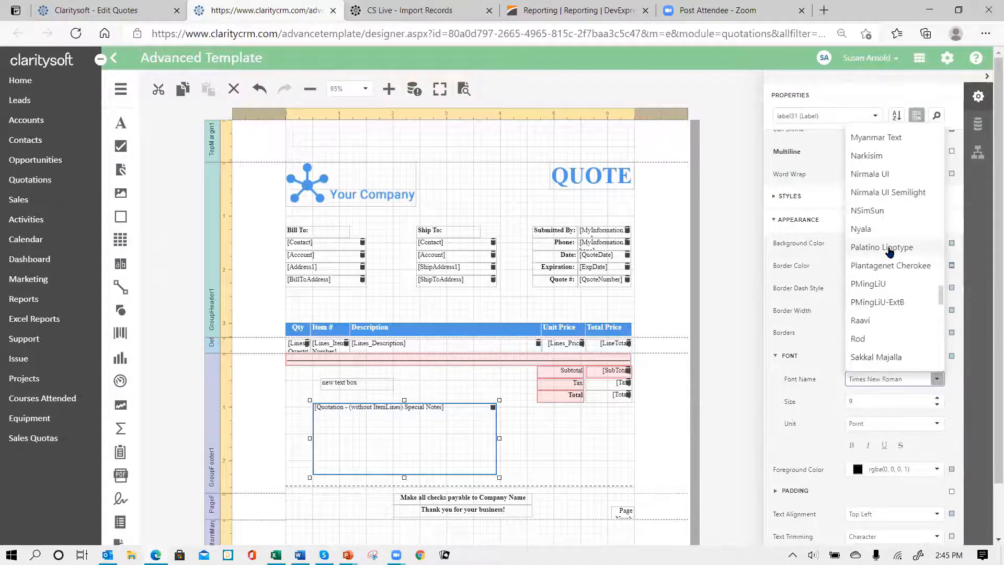
pyautogui.scroll(12, 889, 251)
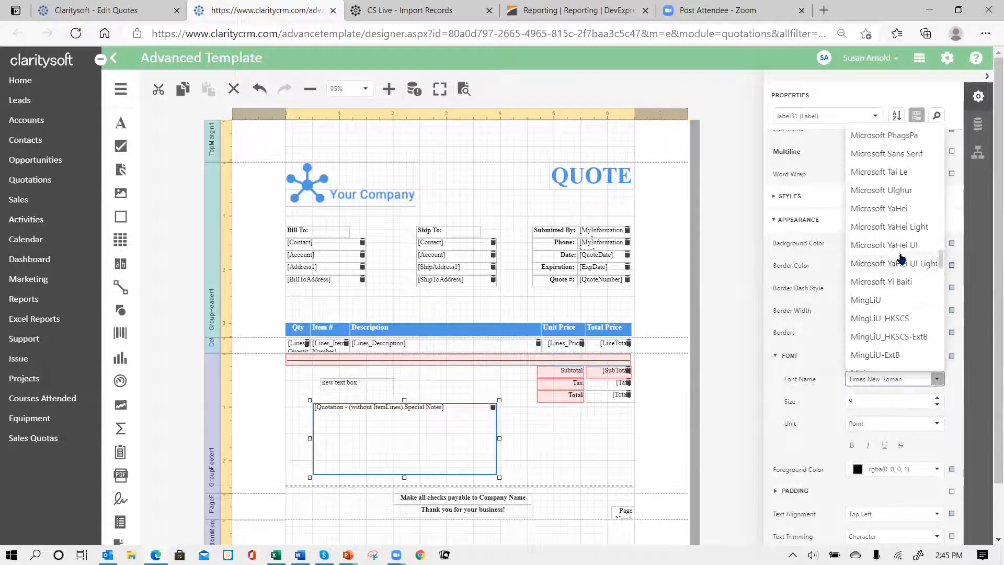
pyautogui.scroll(15, 895, 230)
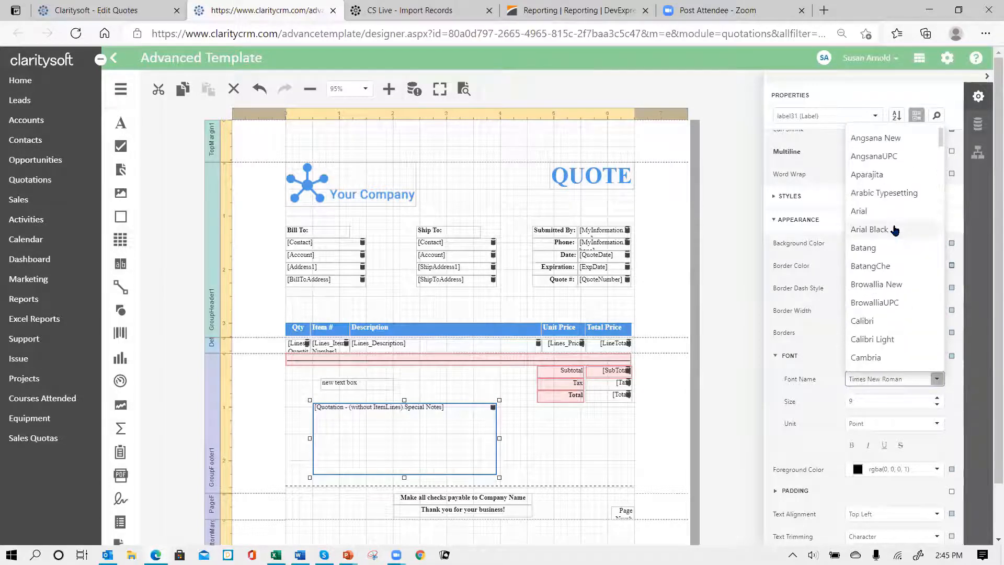
pyautogui.scroll(-1, 907, 254)
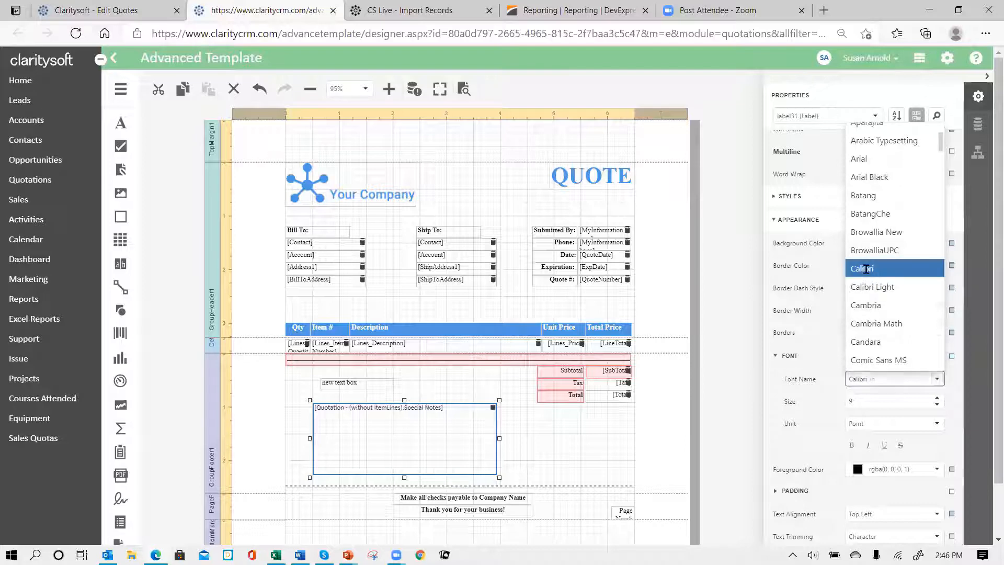
pyautogui.click(866, 268)
# Set the text alignment of the Special Notes field to Top Left
pyautogui.scroll(-2, 899, 482)
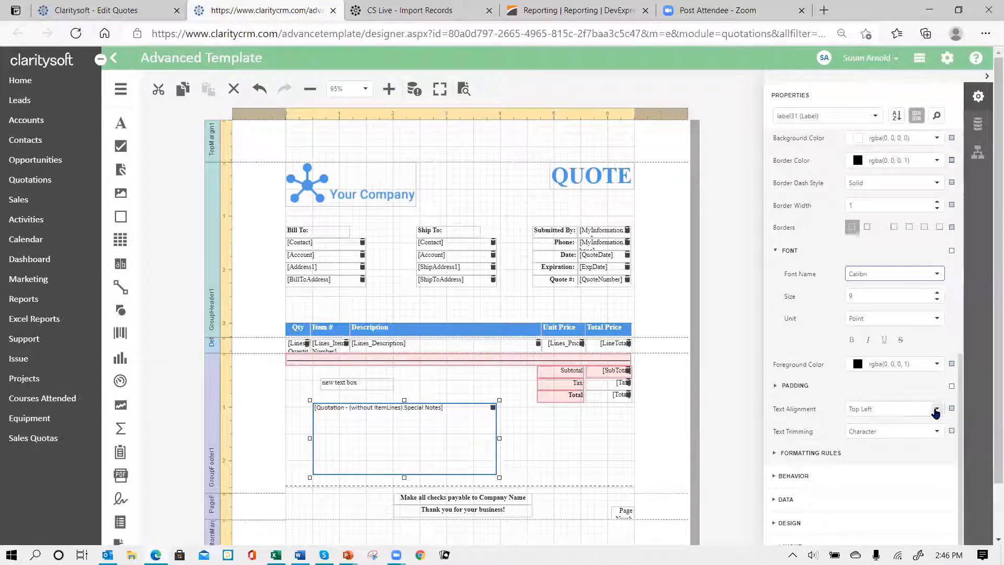
pyautogui.click(936, 409)
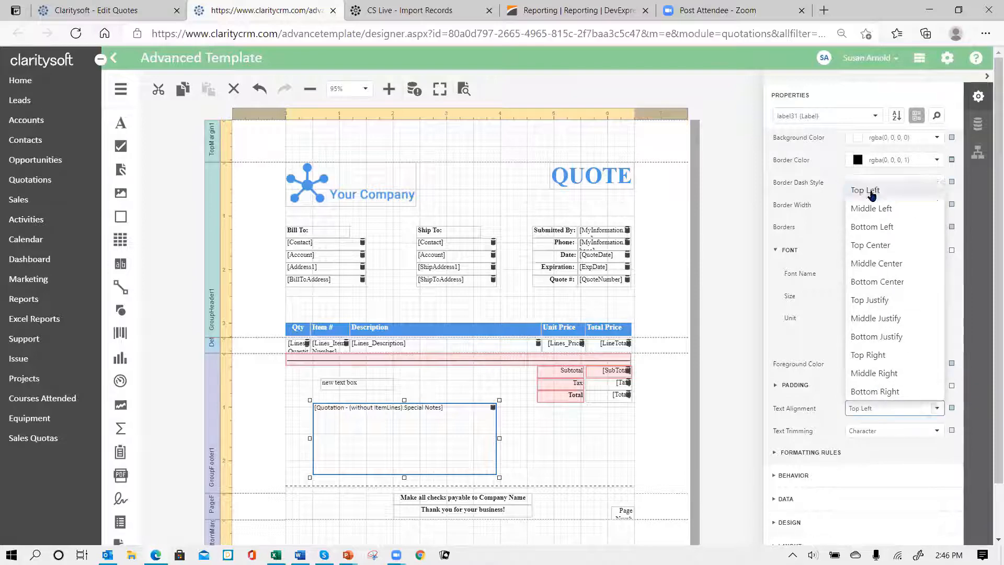
pyautogui.click(868, 191)
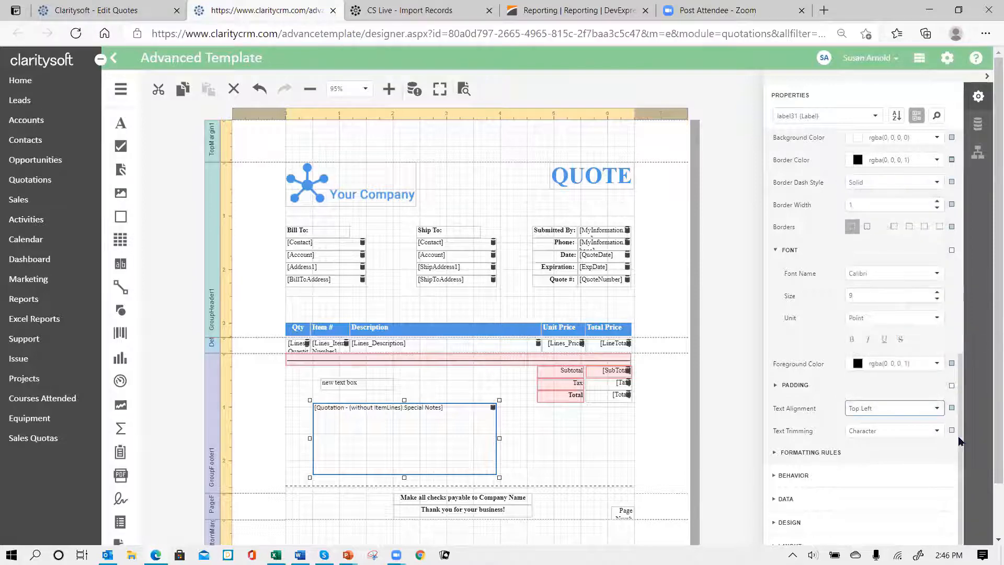
# Set the foreground color of the Special Notes field to blue, hex 2459e0
pyautogui.scroll(-1, 894, 456)
pyautogui.scroll(-2, 893, 457)
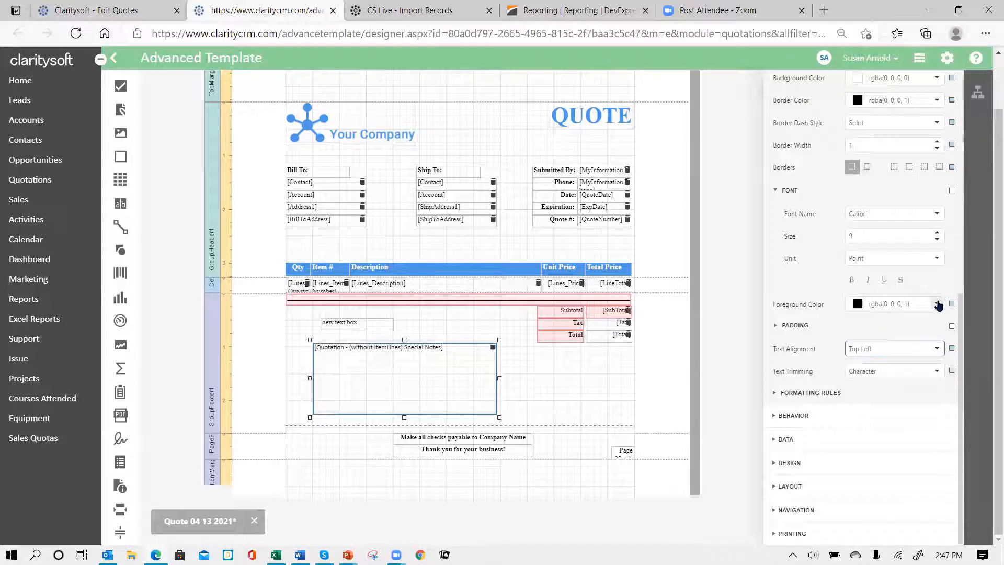
pyautogui.click(937, 305)
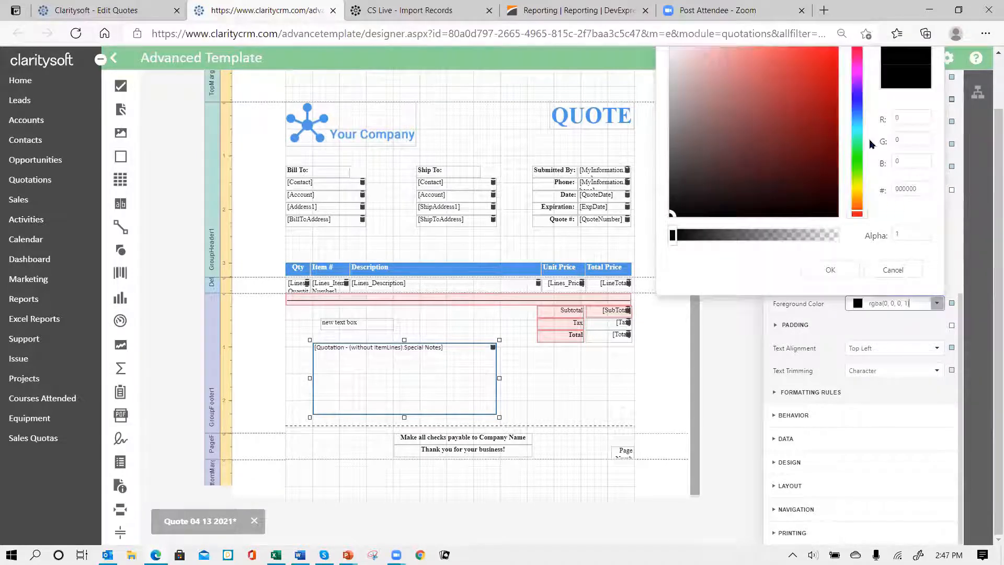
pyautogui.click(857, 111)
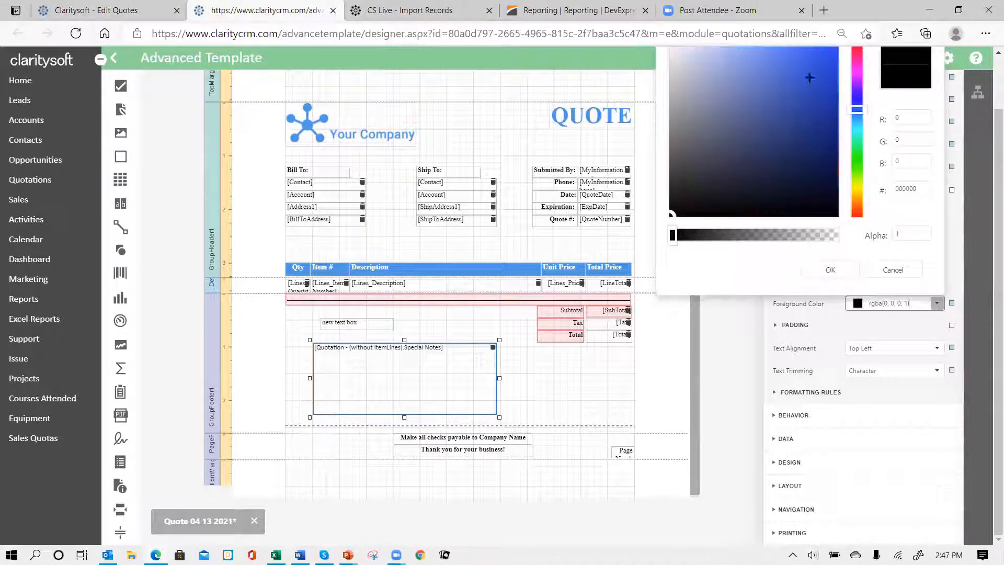
pyautogui.click(810, 63)
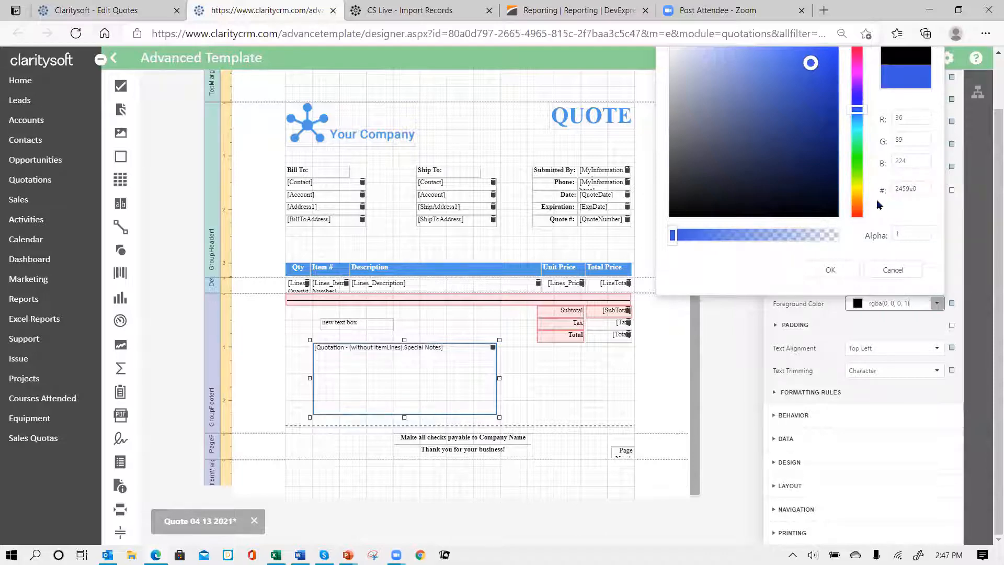
pyautogui.click(826, 271)
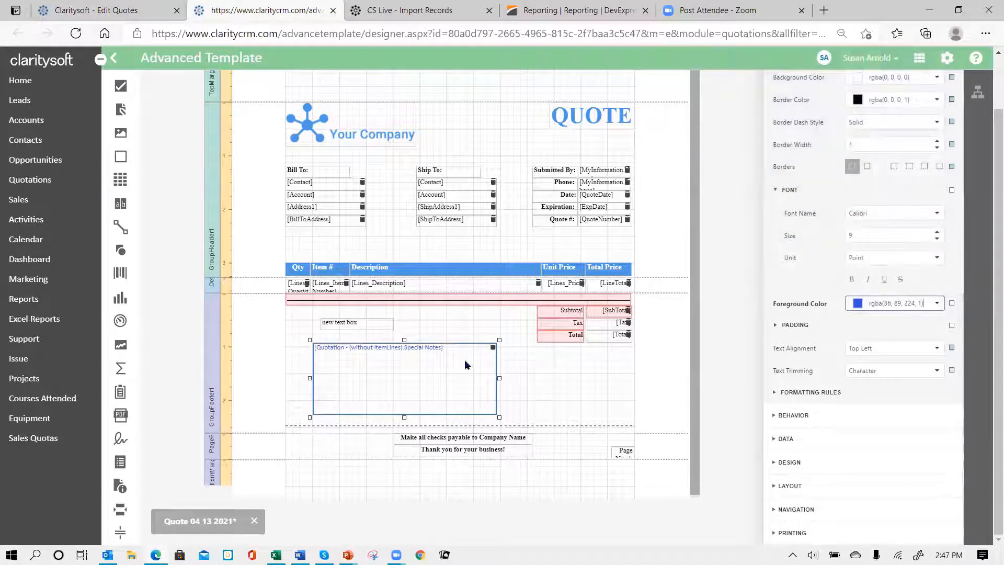
pyautogui.click(575, 390)
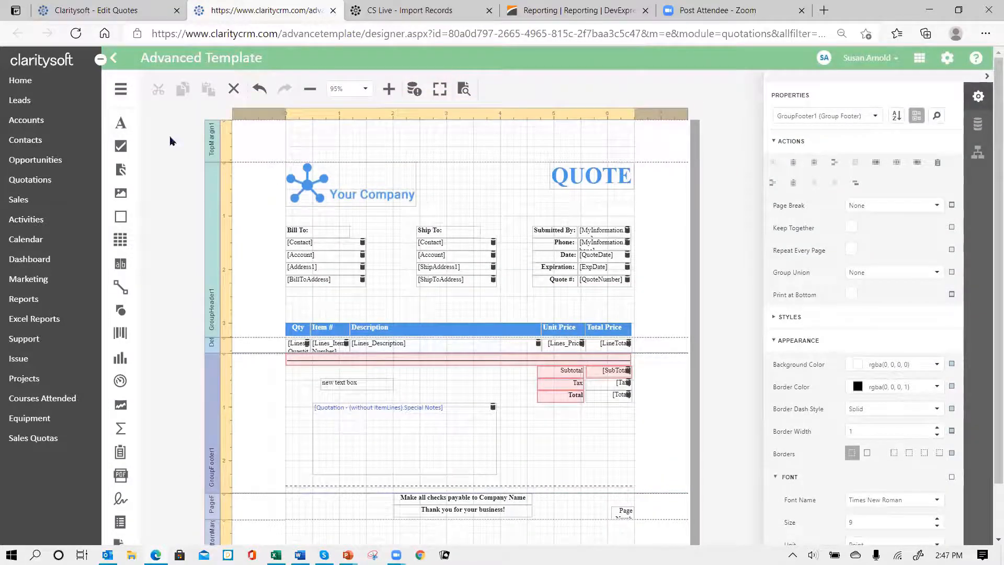
# Save the quote template
pyautogui.click(121, 93)
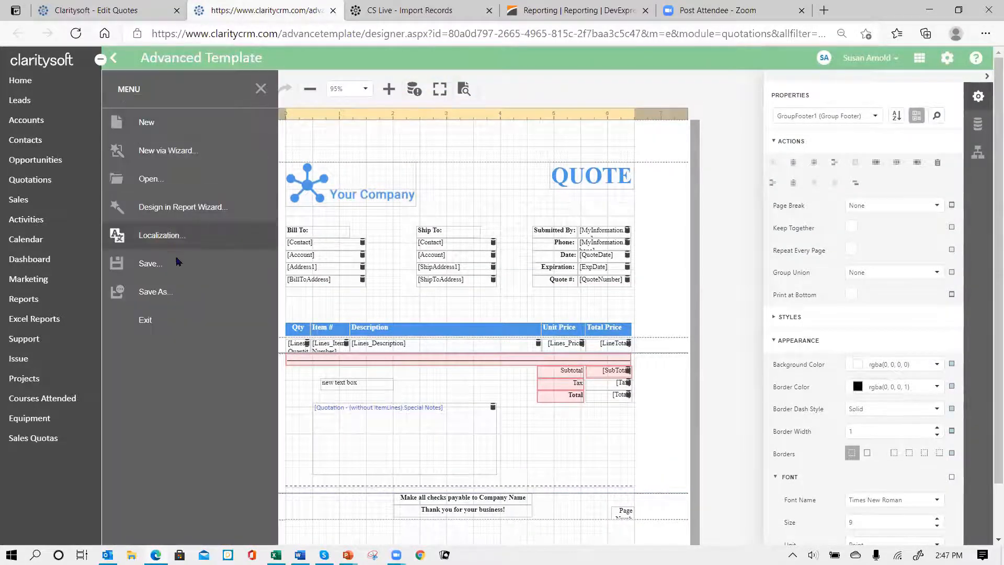
pyautogui.click(146, 267)
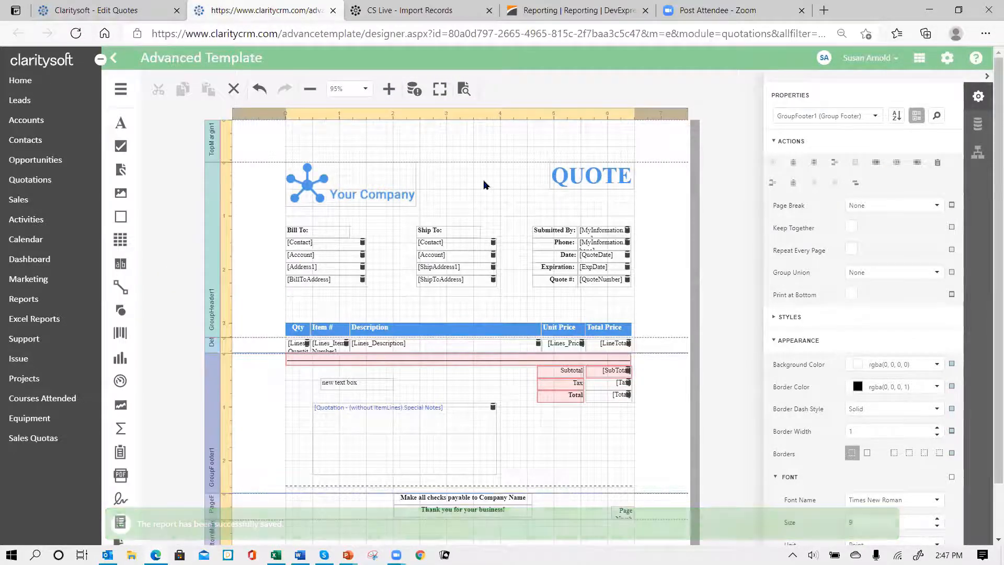
pyautogui.click(500, 180)
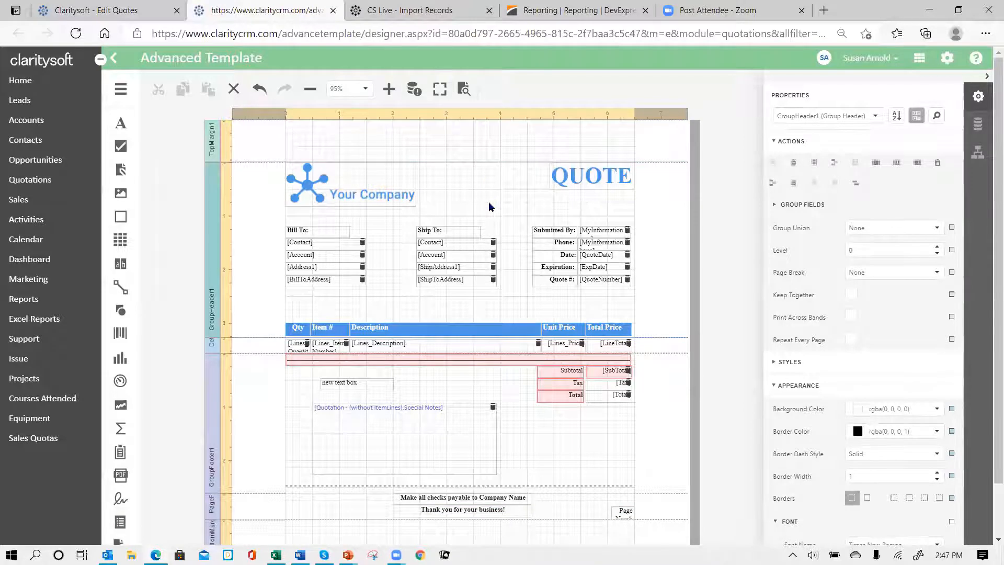
# Replace the company logo in the group header with the image Midnight Espresso.png from the Coffee Images folder
pyautogui.click(366, 192)
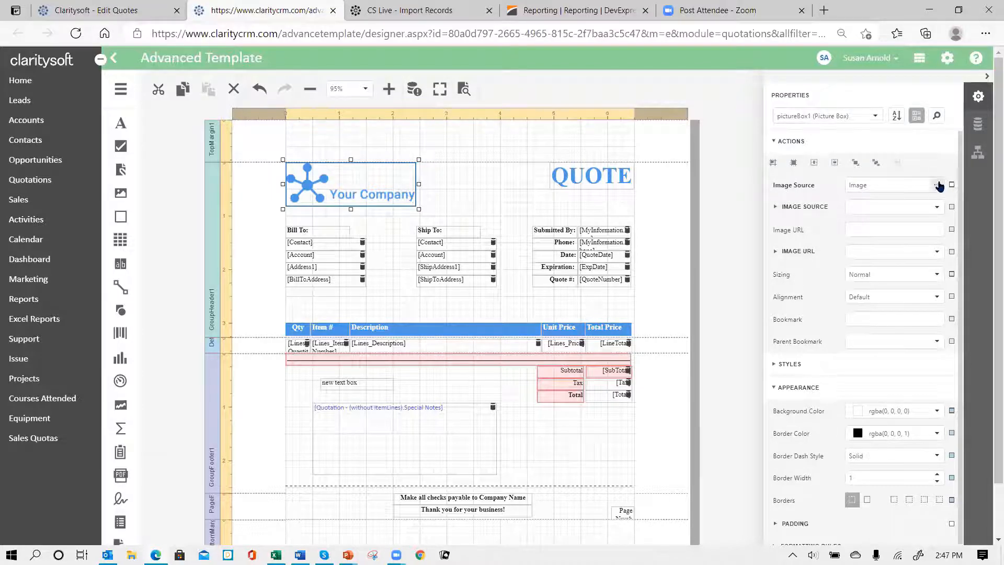
pyautogui.click(937, 185)
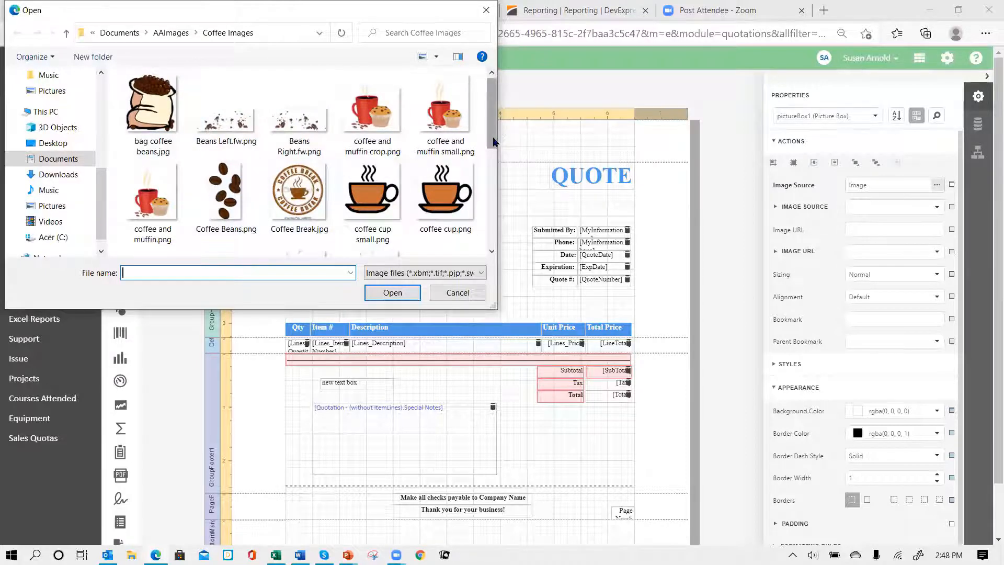
pyautogui.scroll(-1, 492, 158)
pyautogui.moveTo(491, 158); pyautogui.dragTo(475, 220)
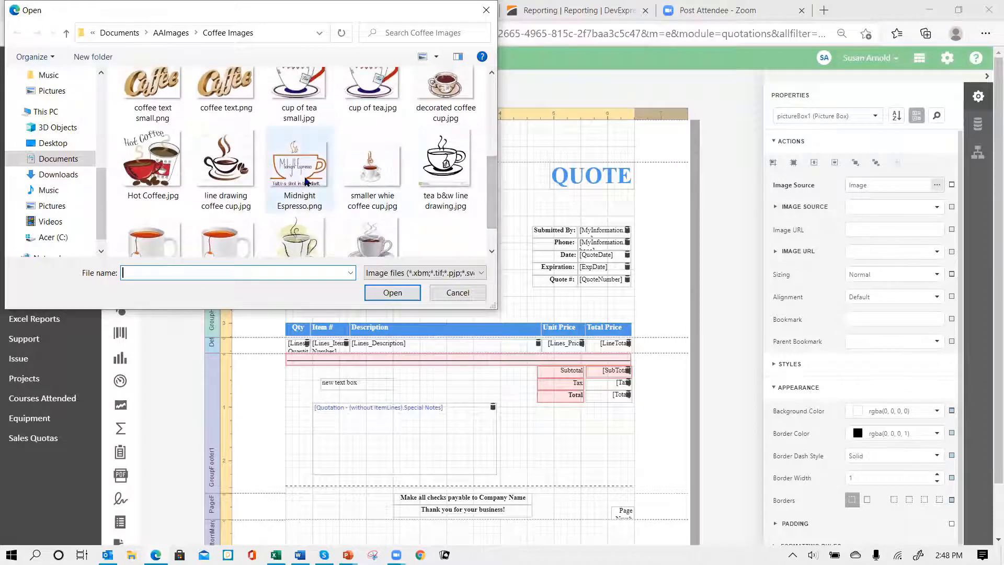
pyautogui.click(296, 177)
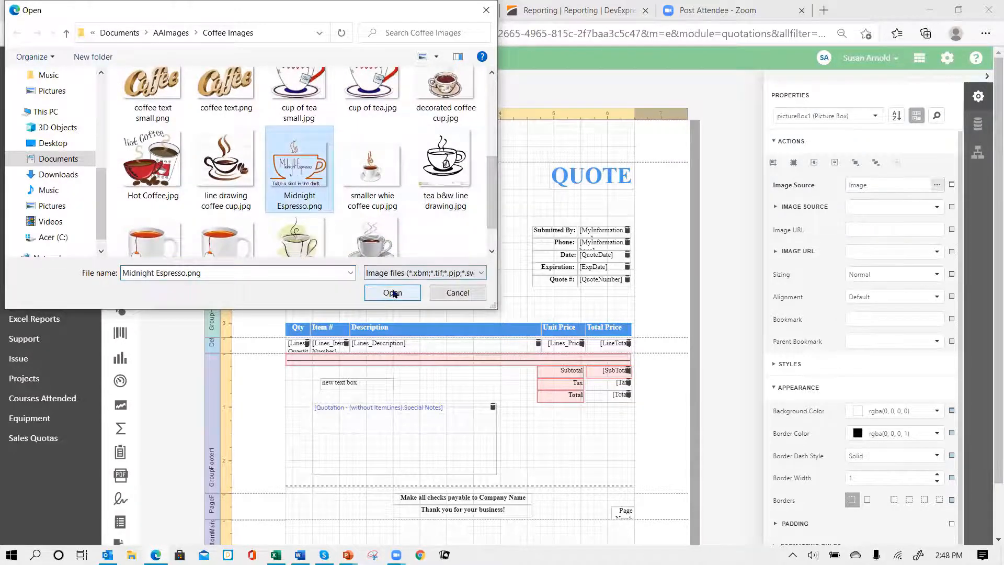
pyautogui.click(393, 293)
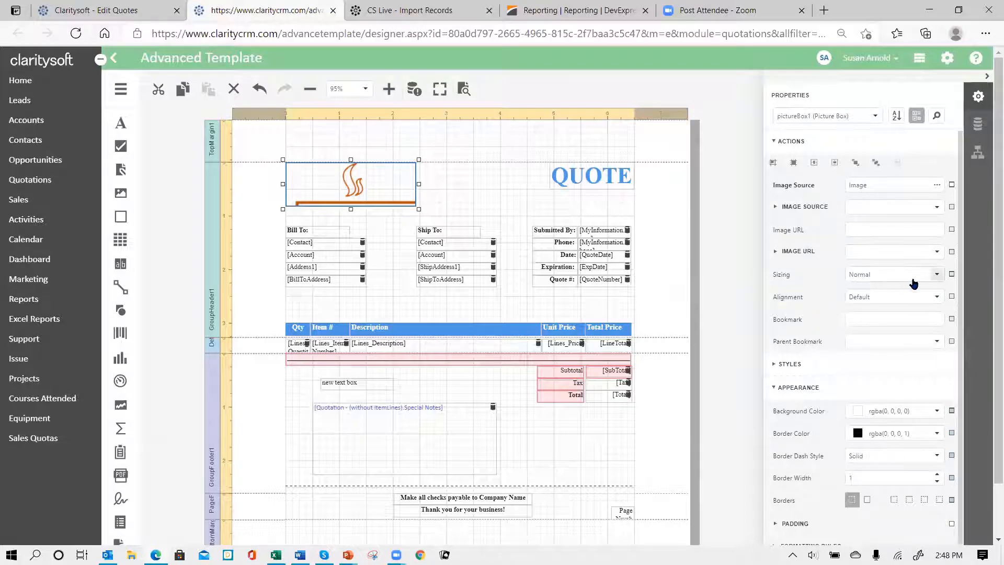
# Set the logo's sizing to Squeeze and resize its picture box to about 1.3 inches wide and 1 inch high
pyautogui.click(937, 274)
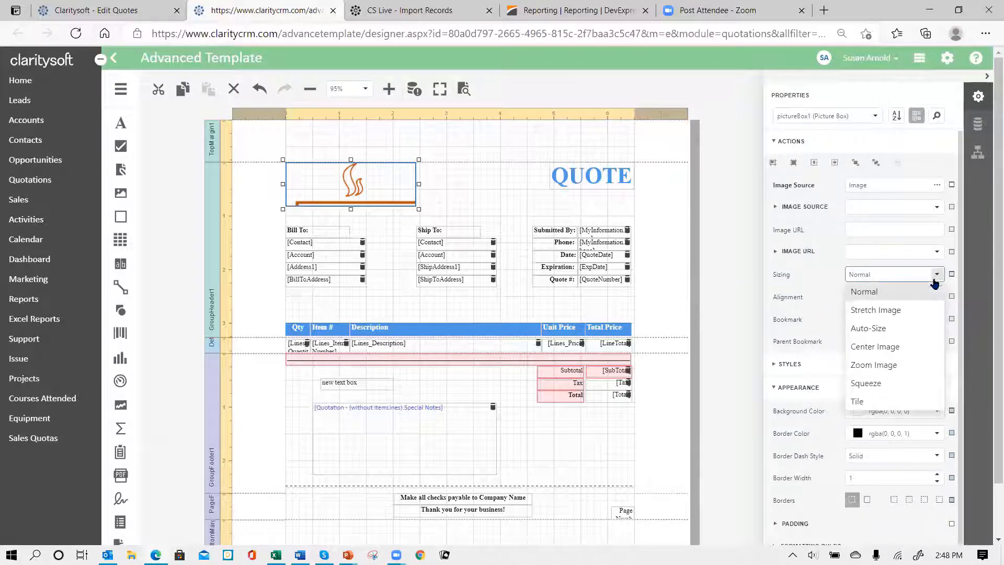
pyautogui.click(879, 383)
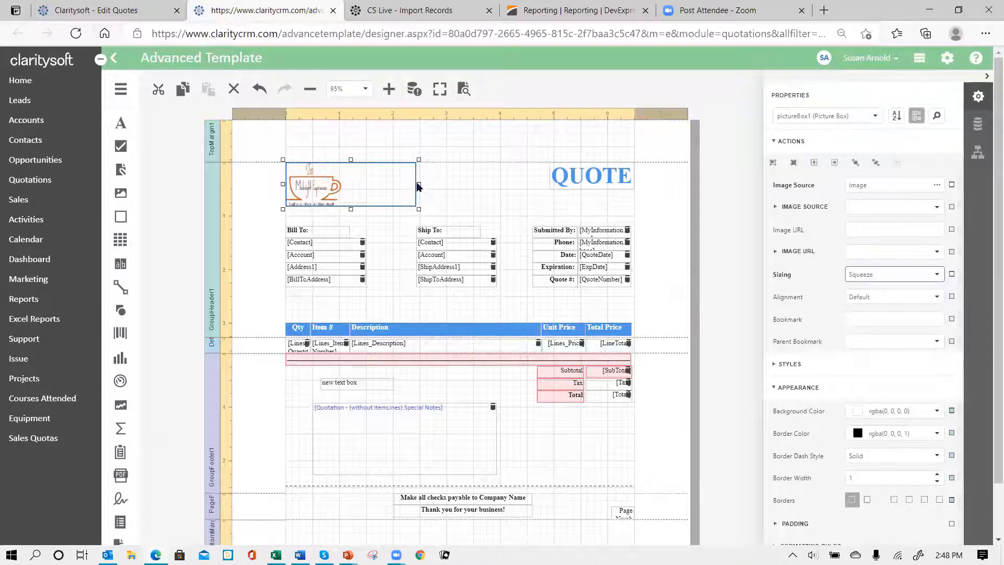
pyautogui.moveTo(419, 186); pyautogui.dragTo(351, 191)
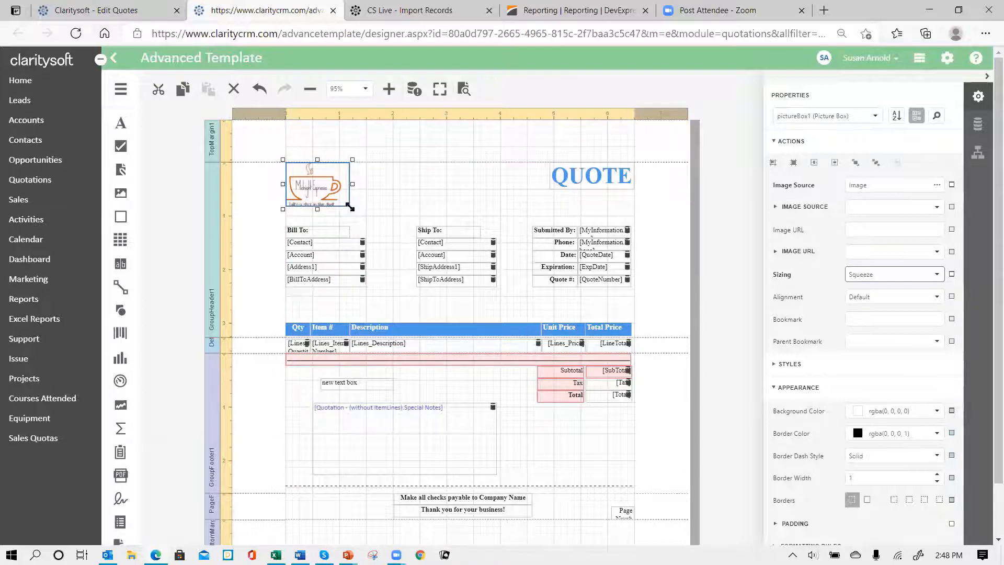
pyautogui.moveTo(351, 207); pyautogui.dragTo(353, 213)
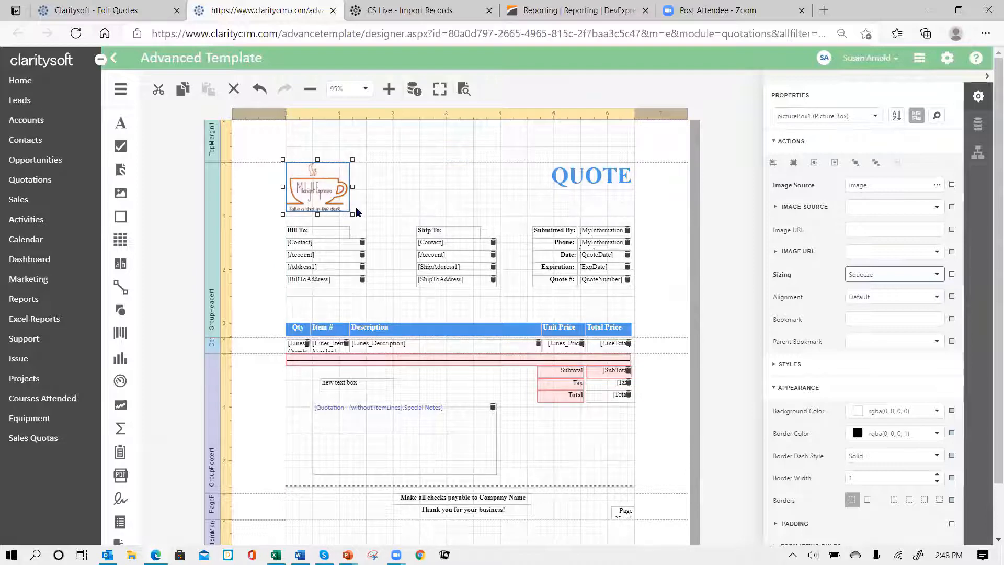
pyautogui.moveTo(354, 214); pyautogui.dragTo(360, 223)
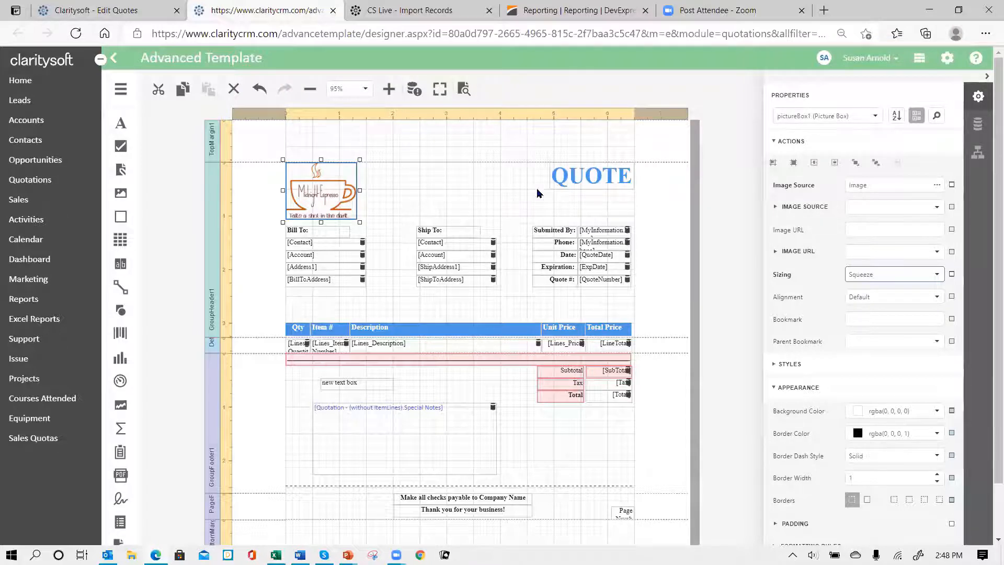
# Change the QUOTE title text to "Quotation" and widen its label leftward to about 3 inches
pyautogui.click(595, 176)
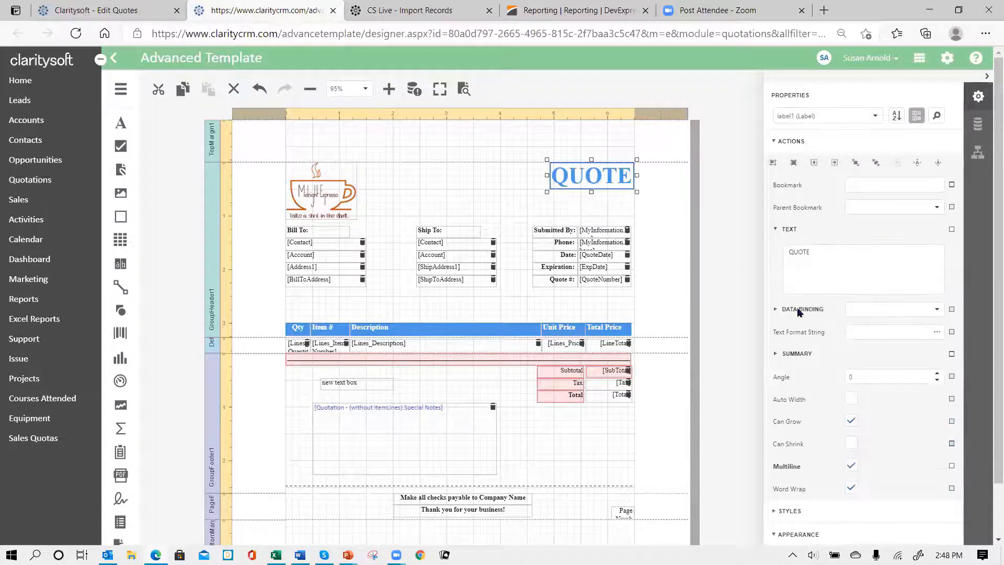
pyautogui.click(819, 251)
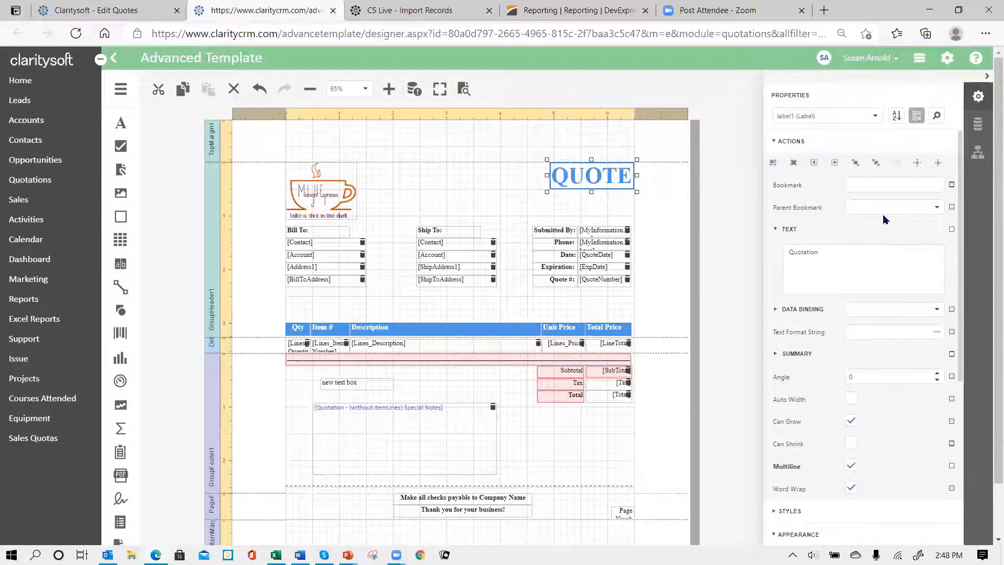
pyautogui.write('Quotation')
pyautogui.click(593, 181)
pyautogui.moveTo(548, 176); pyautogui.dragTo(472, 179)
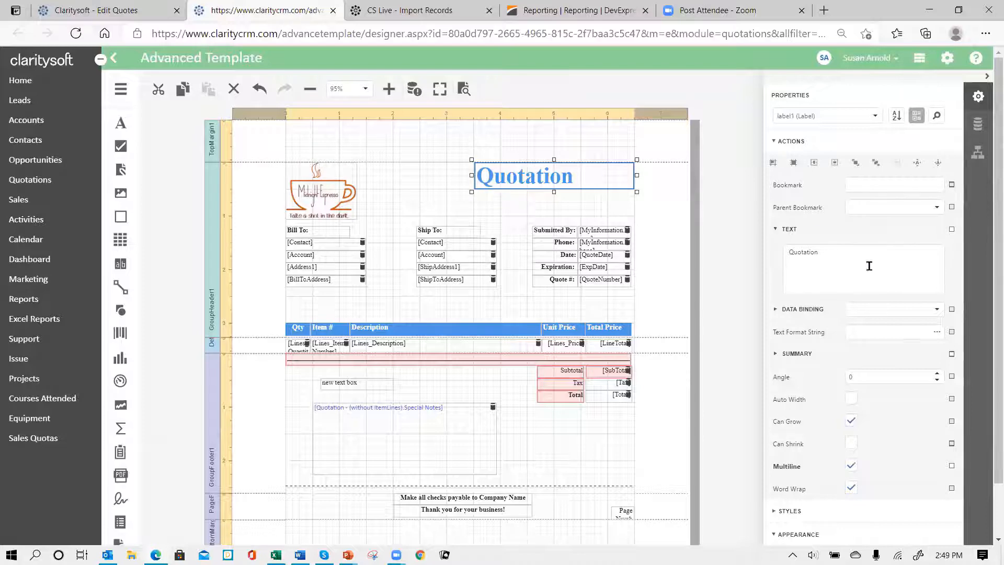
# Set the text alignment of the Quotation title to Top Right
pyautogui.scroll(-8, 887, 388)
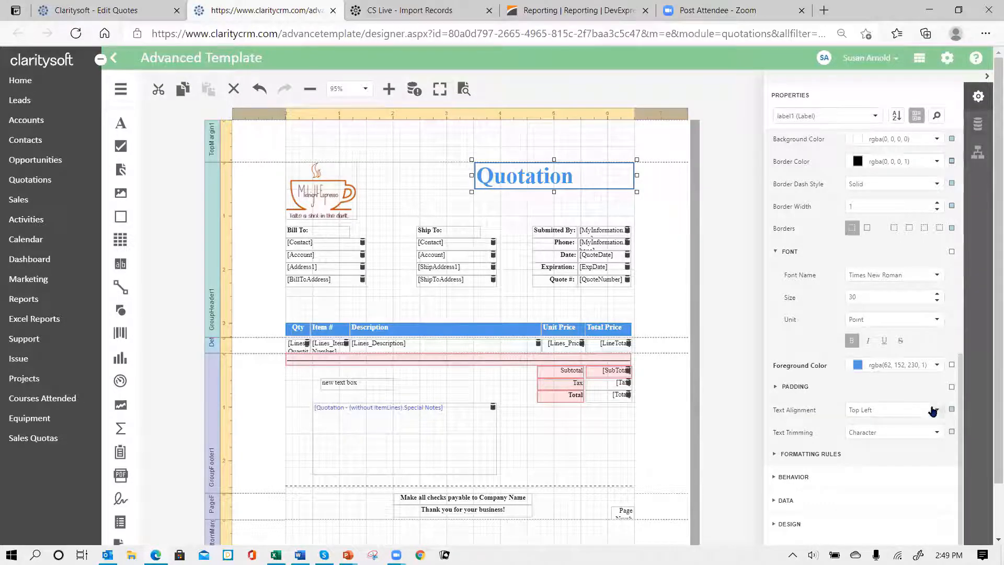
pyautogui.click(937, 410)
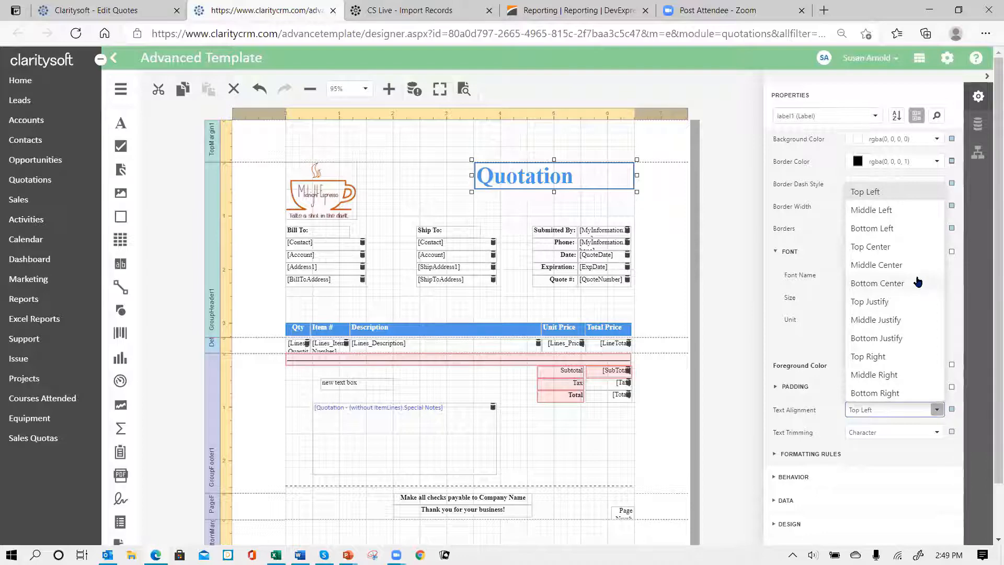
pyautogui.click(868, 357)
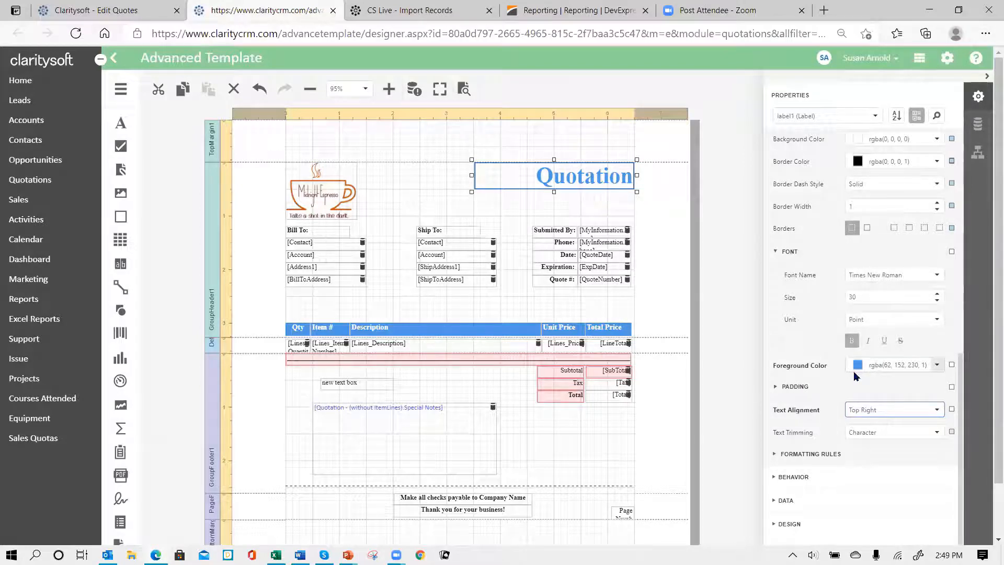
# Set the foreground color of the Quotation title to dark brown, hex 634106
pyautogui.click(936, 366)
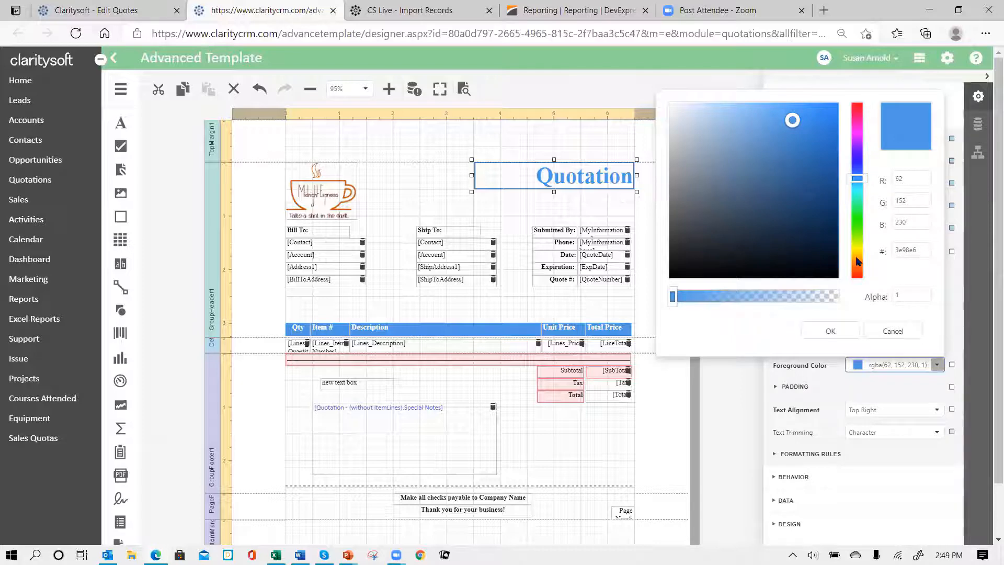
pyautogui.click(857, 260)
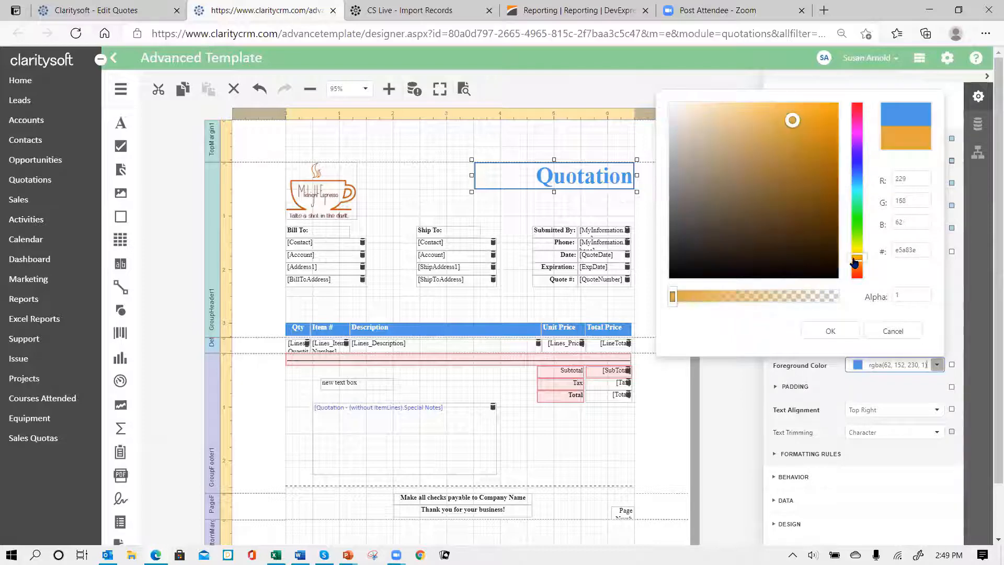
pyautogui.click(828, 210)
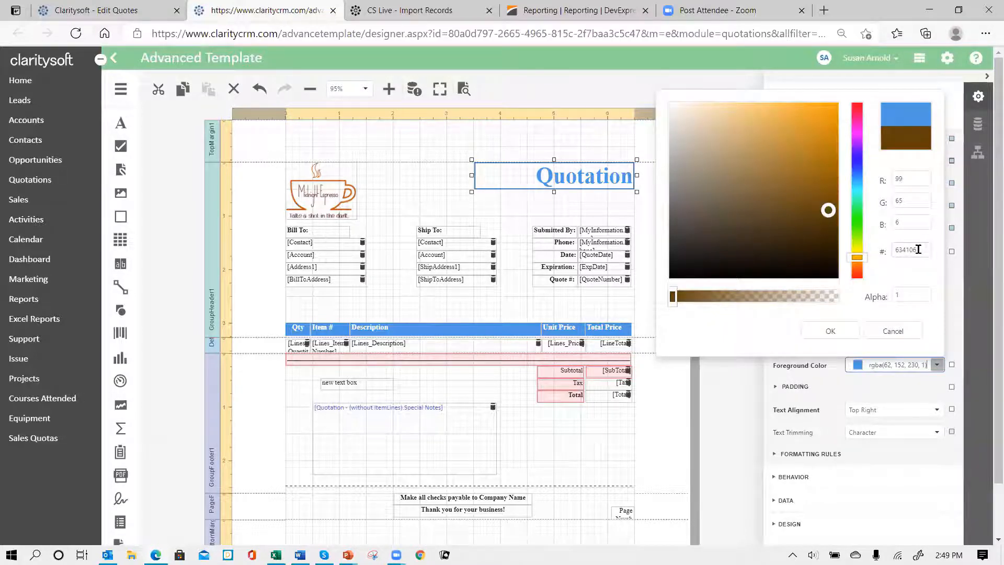
pyautogui.moveTo(924, 252); pyautogui.dragTo(878, 253)
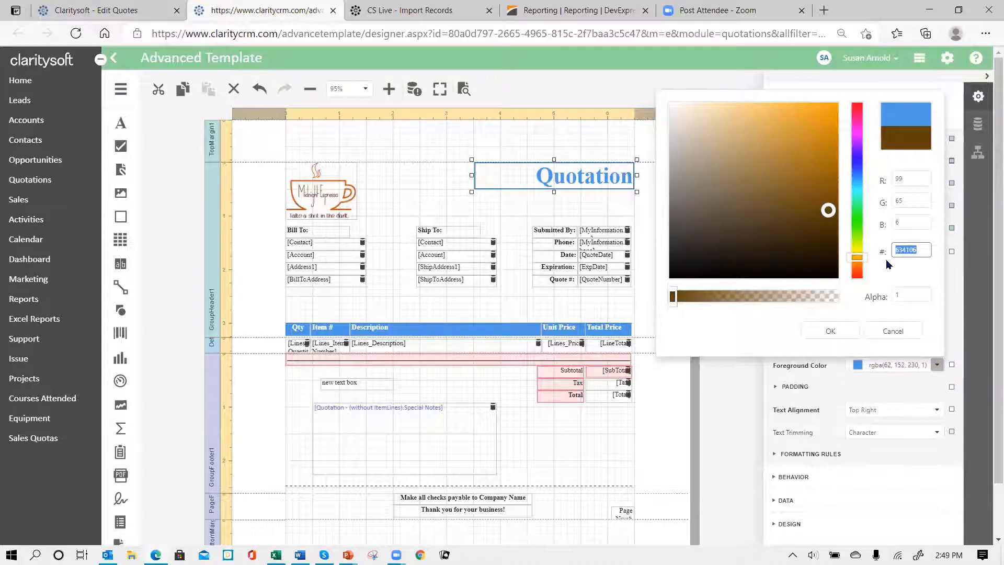
pyautogui.click(829, 333)
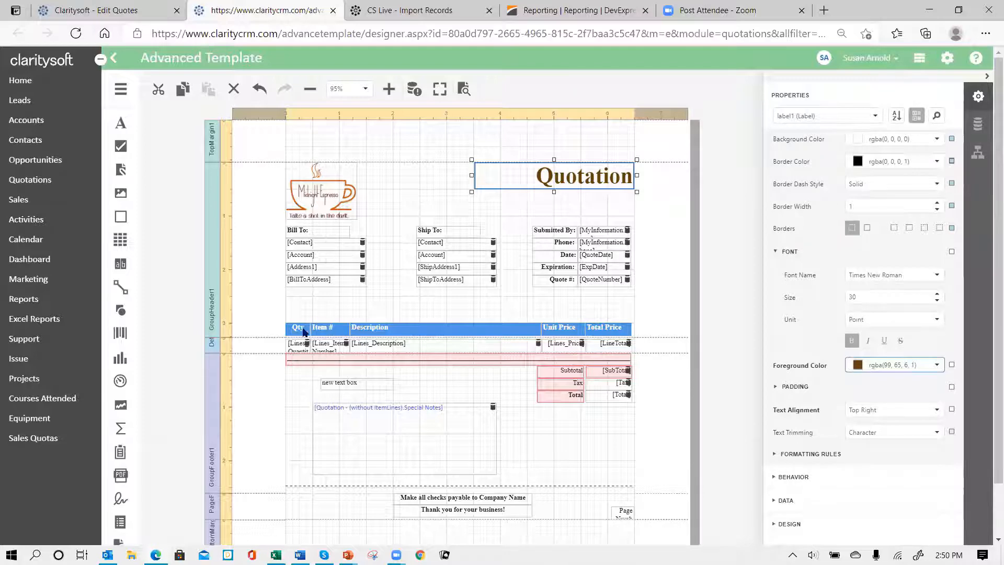
# Select the Qty, Item #, Description and Unit Price header cells of the line-items table together
pyautogui.click(303, 331)
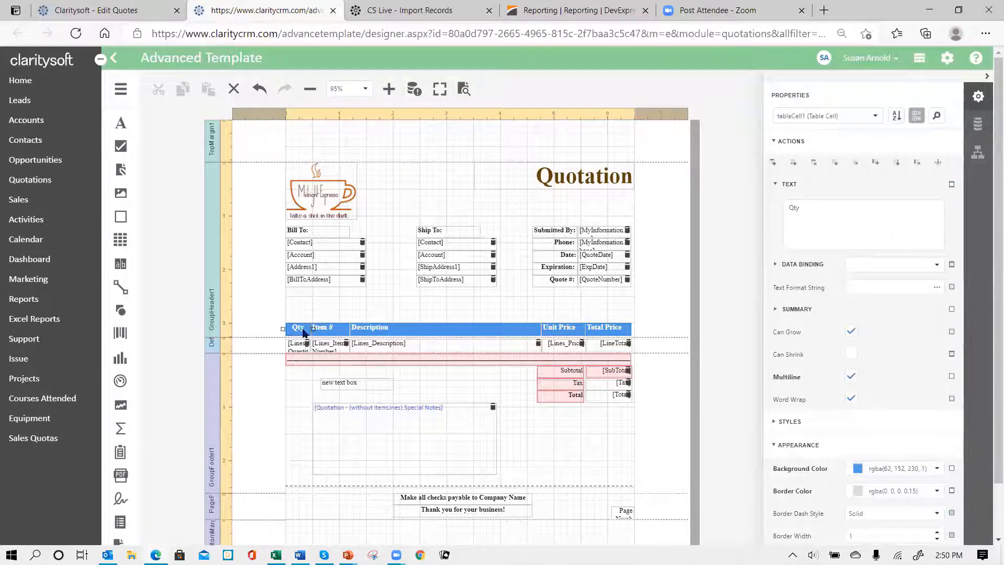
pyautogui.keyDown('ctrl'); pyautogui.click(340, 330); pyautogui.keyUp('ctrl')
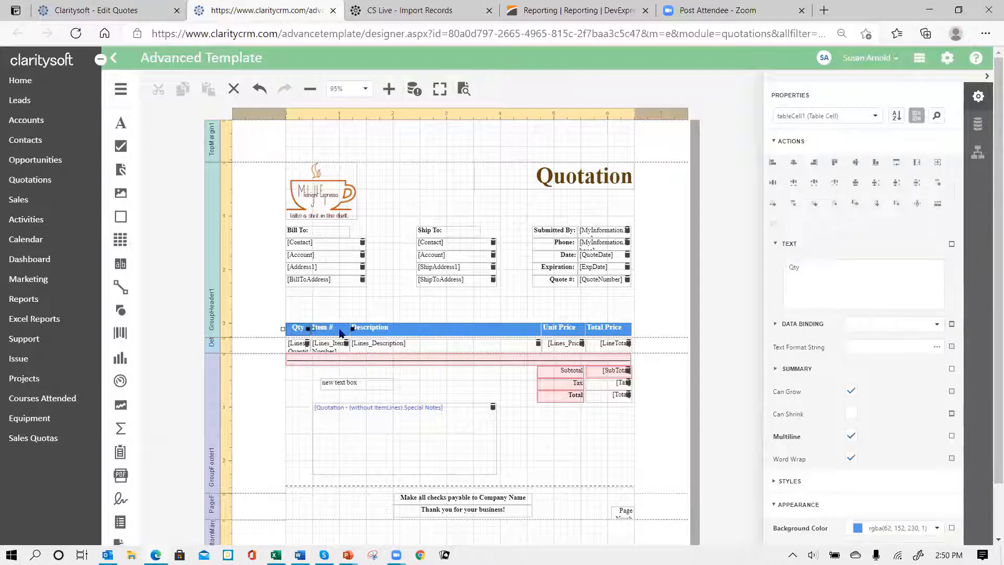
pyautogui.keyDown('ctrl'); pyautogui.click(426, 333); pyautogui.keyUp('ctrl')
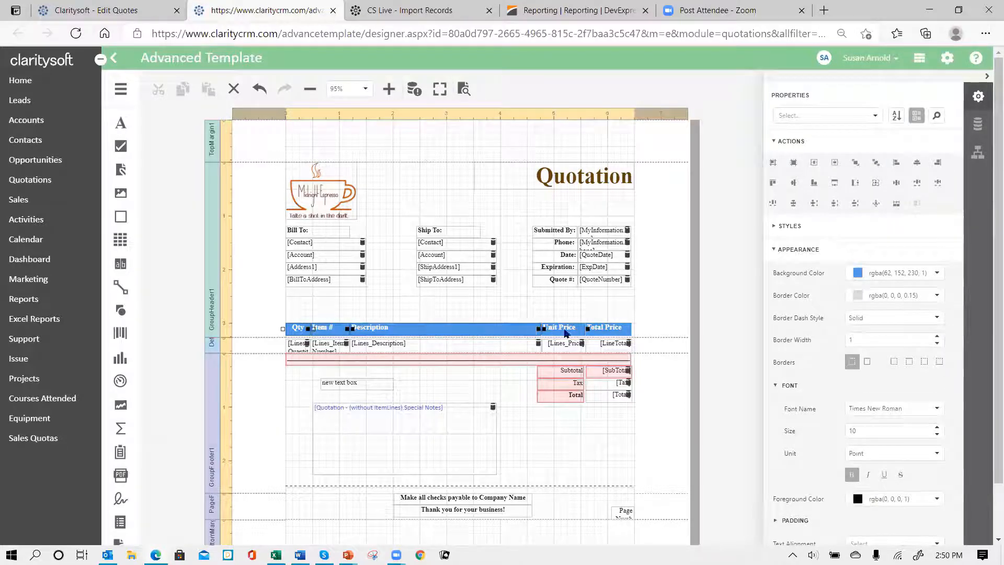
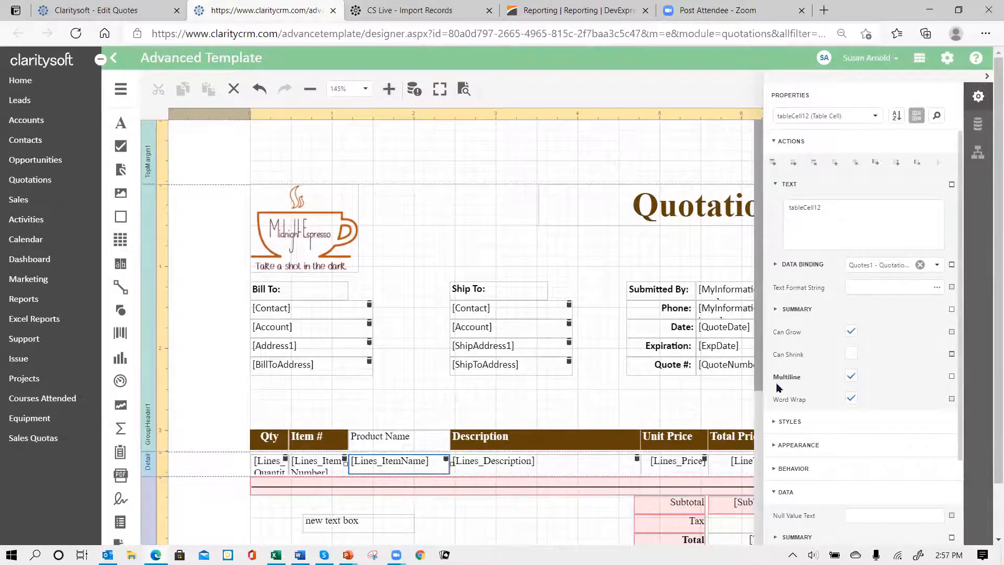
# Select the Product Name header cell of the line-items table and show its appearance and font properties
pyautogui.click(399, 445)
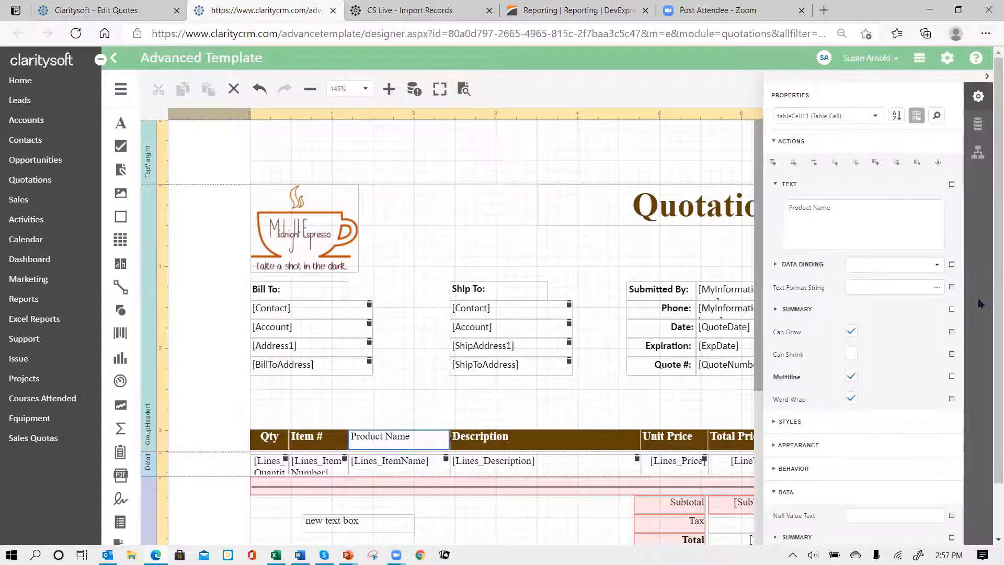
pyautogui.scroll(-2, 899, 381)
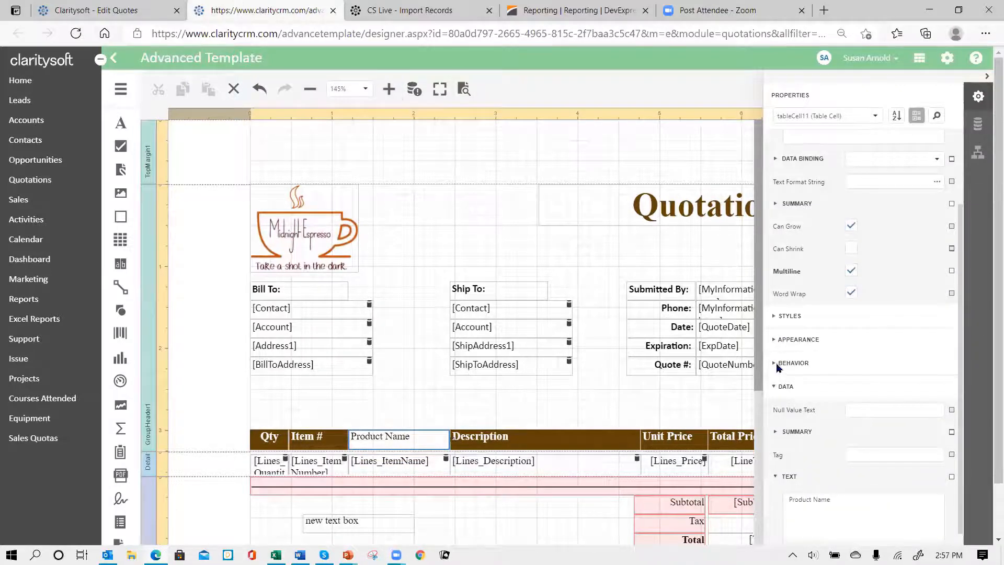
pyautogui.click(776, 340)
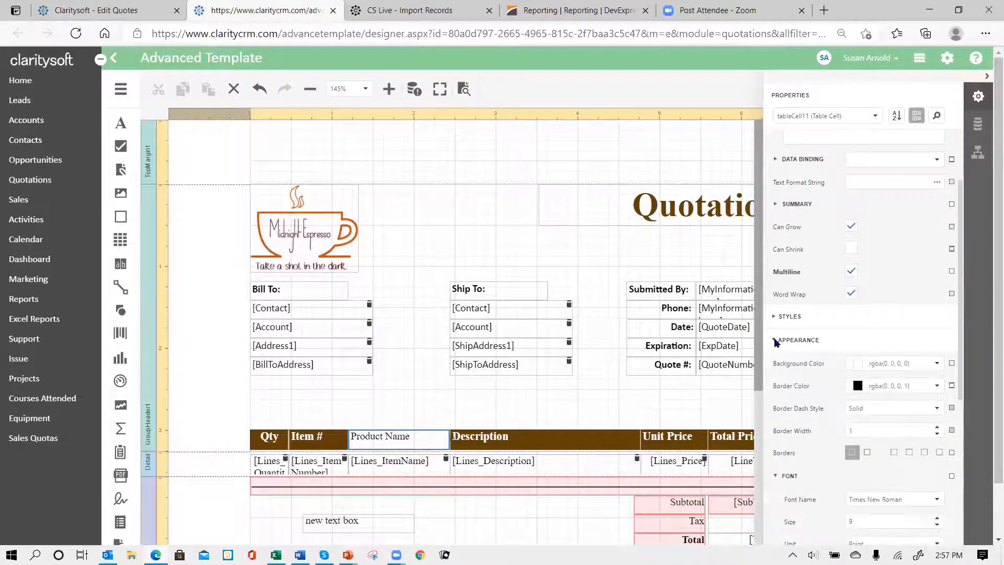
pyautogui.scroll(-3, 870, 386)
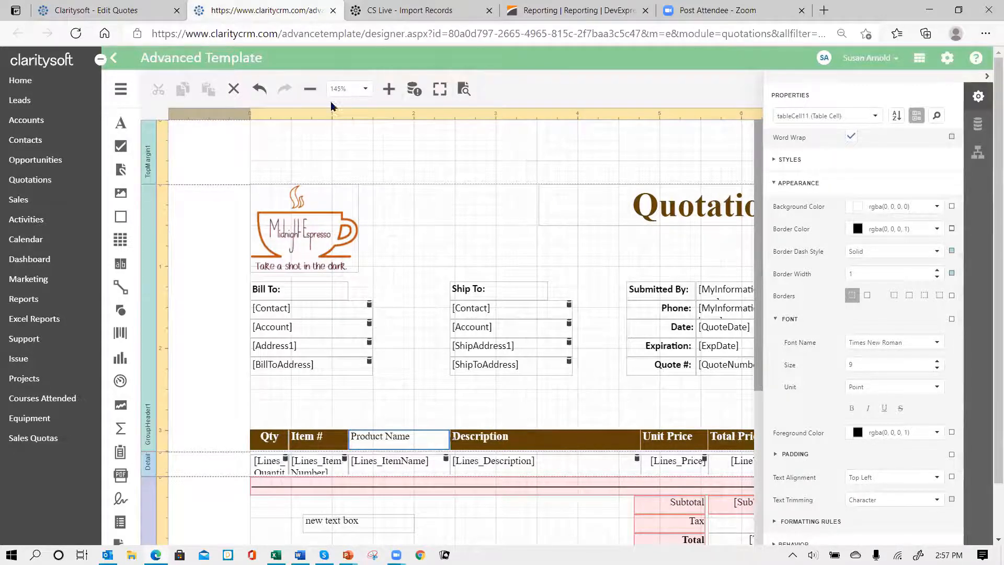
# Extend the group footer band downward and move its page break down to about 4.6 inches within the band
pyautogui.click(309, 89)
pyautogui.click(309, 90)
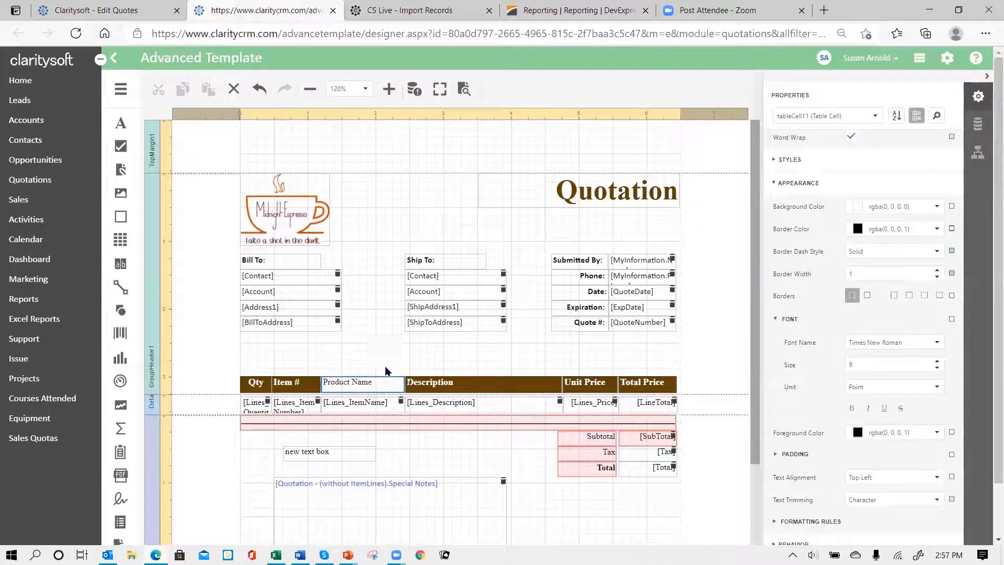
pyautogui.scroll(-3, 382, 405)
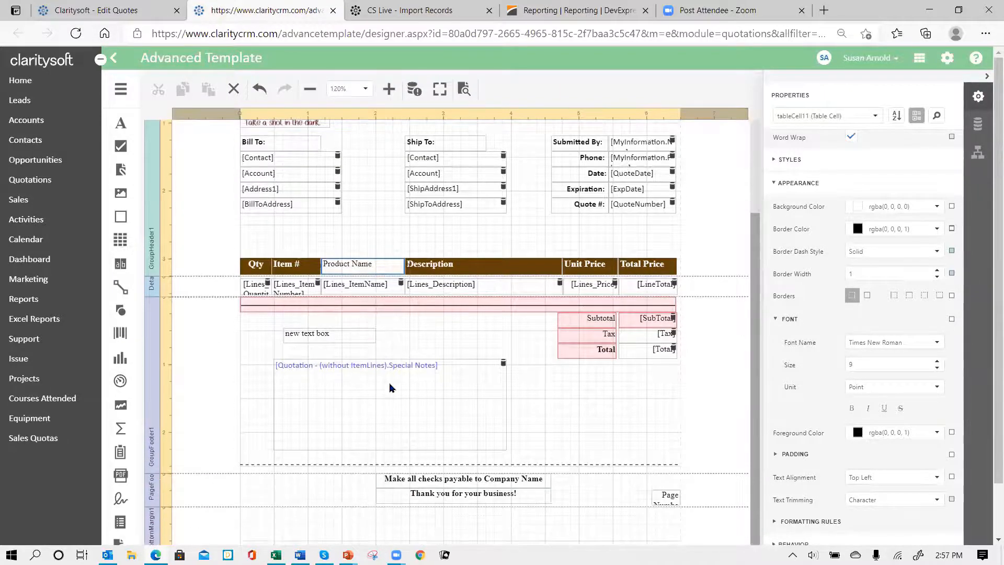
pyautogui.scroll(3, 389, 389)
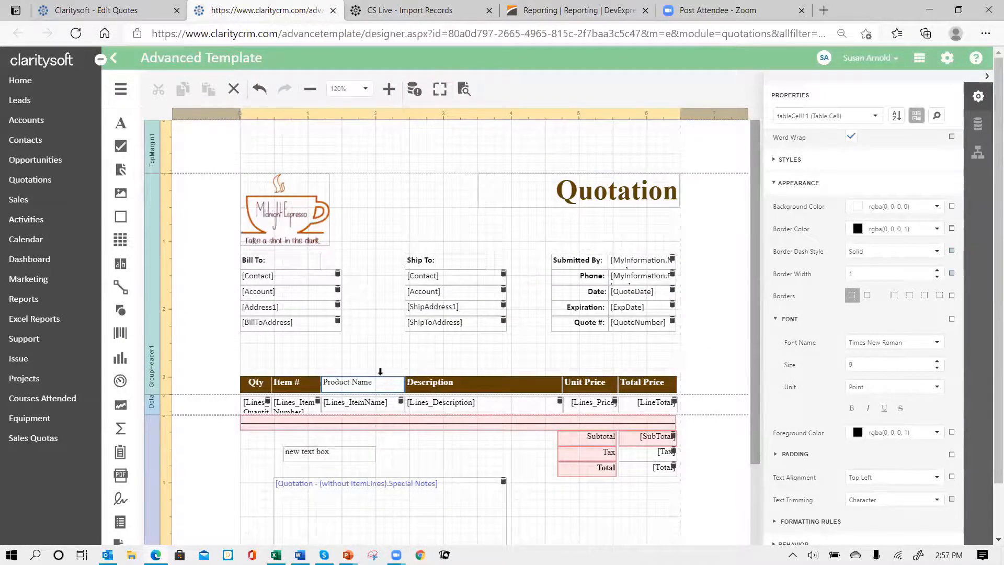
pyautogui.scroll(-3, 389, 387)
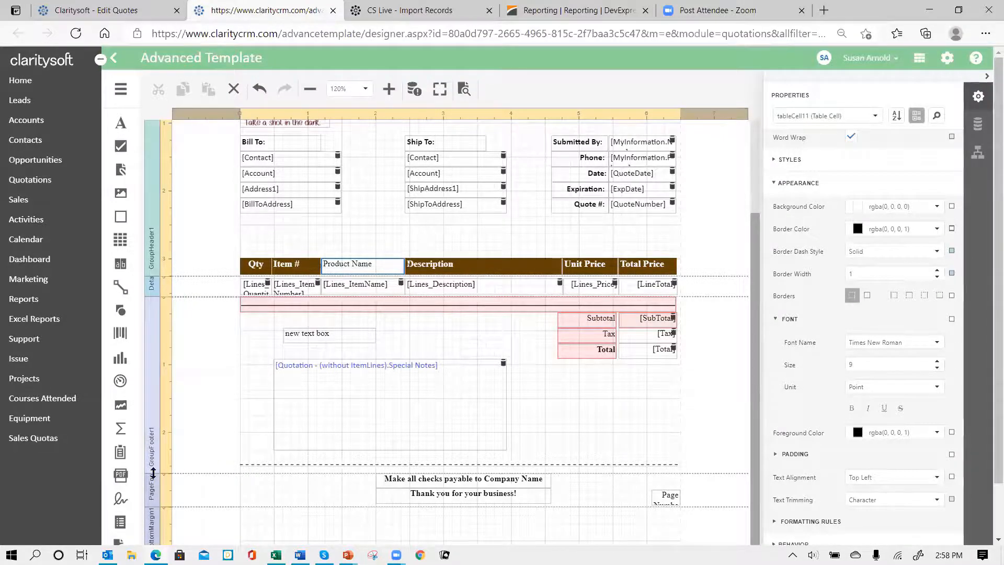
pyautogui.moveTo(153, 472); pyautogui.dragTo(153, 544)
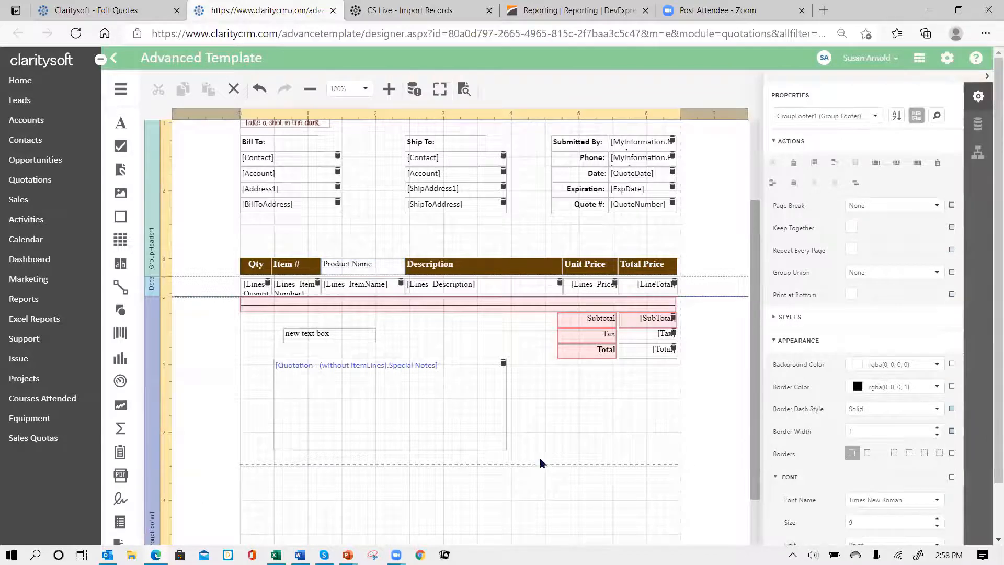
pyautogui.scroll(-3, 549, 459)
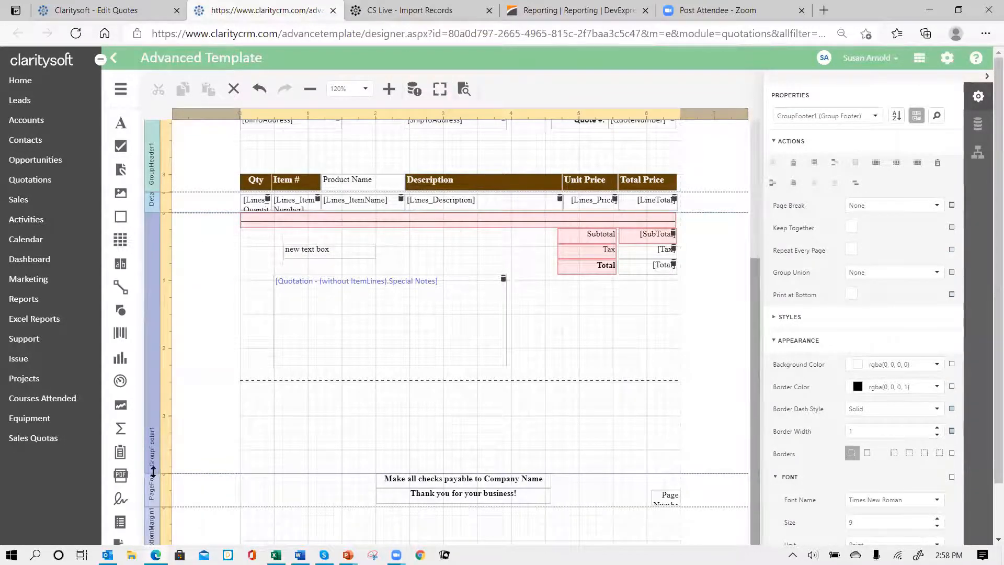
pyautogui.moveTo(154, 472); pyautogui.dragTo(209, 544)
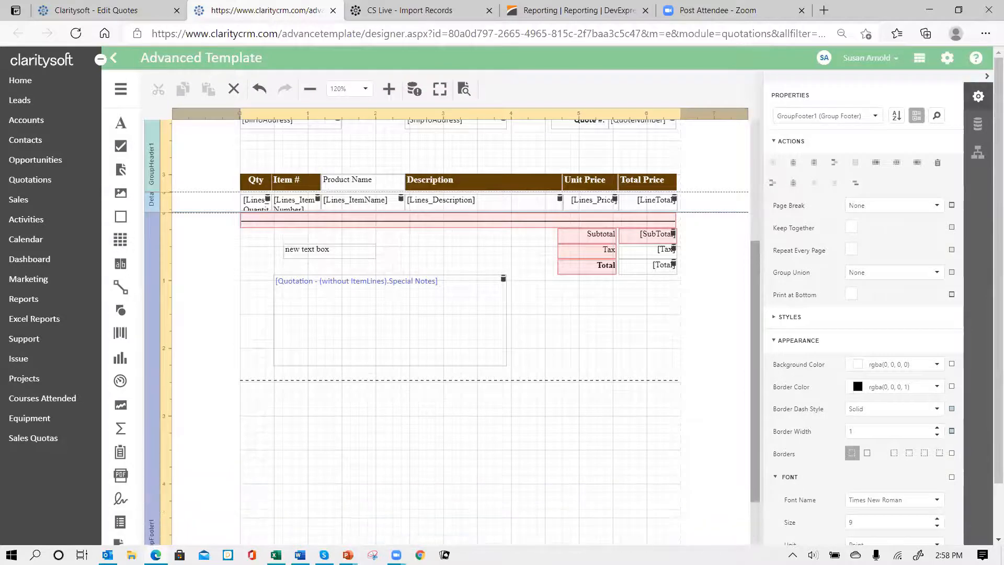
pyautogui.click(525, 381)
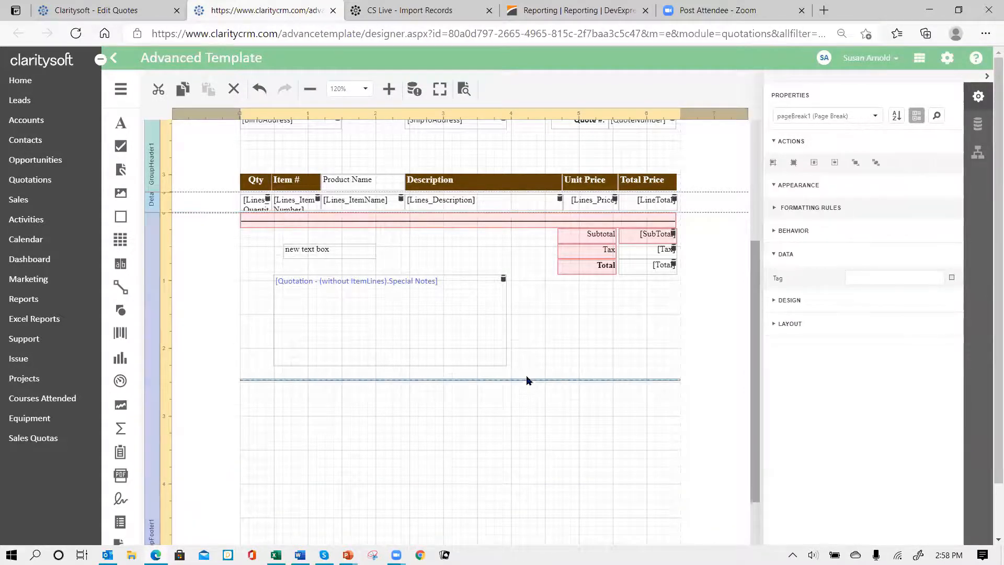
pyautogui.moveTo(528, 381); pyautogui.dragTo(560, 523)
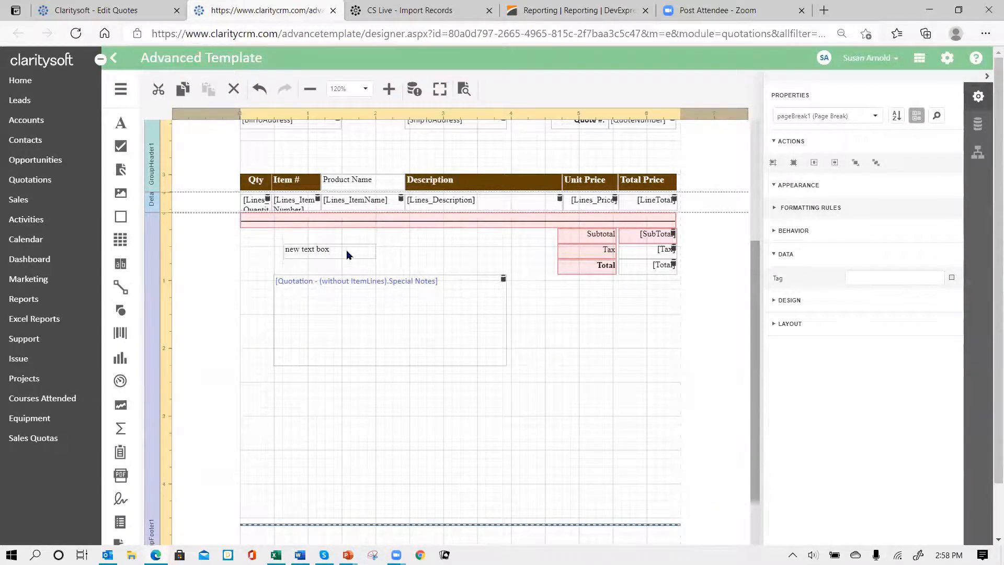
# Move the "new text box" label below the Special Notes field and enlarge it to about 6 by 2 inches
pyautogui.moveTo(344, 251); pyautogui.dragTo(348, 334)
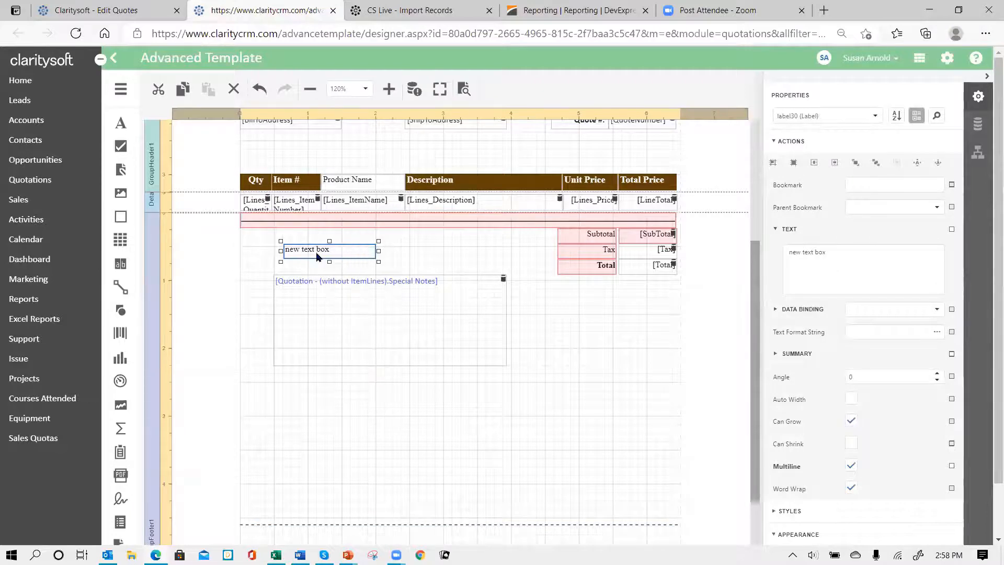
pyautogui.moveTo(314, 248); pyautogui.dragTo(305, 388)
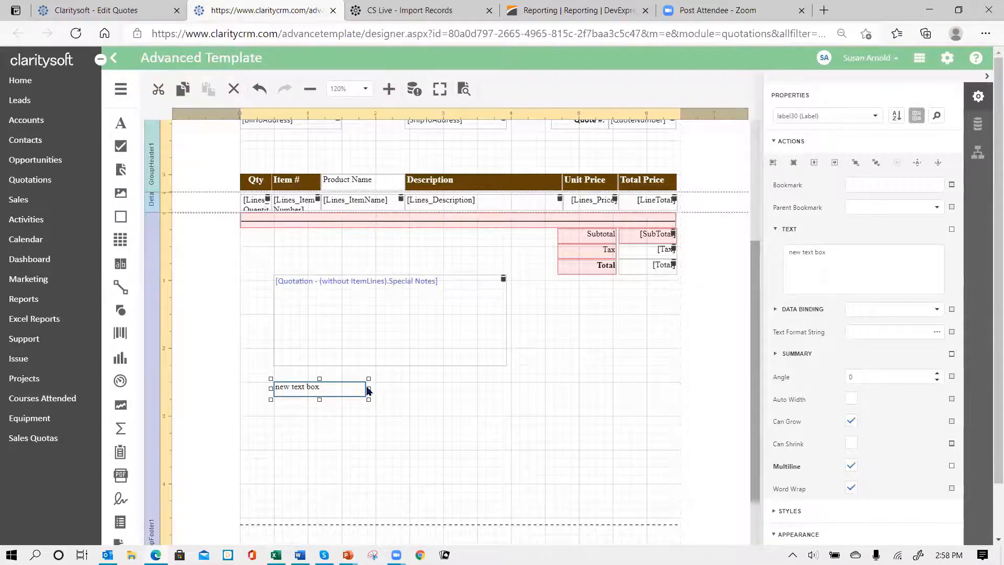
pyautogui.moveTo(368, 389); pyautogui.dragTo(680, 426)
pyautogui.moveTo(476, 398); pyautogui.dragTo(489, 521)
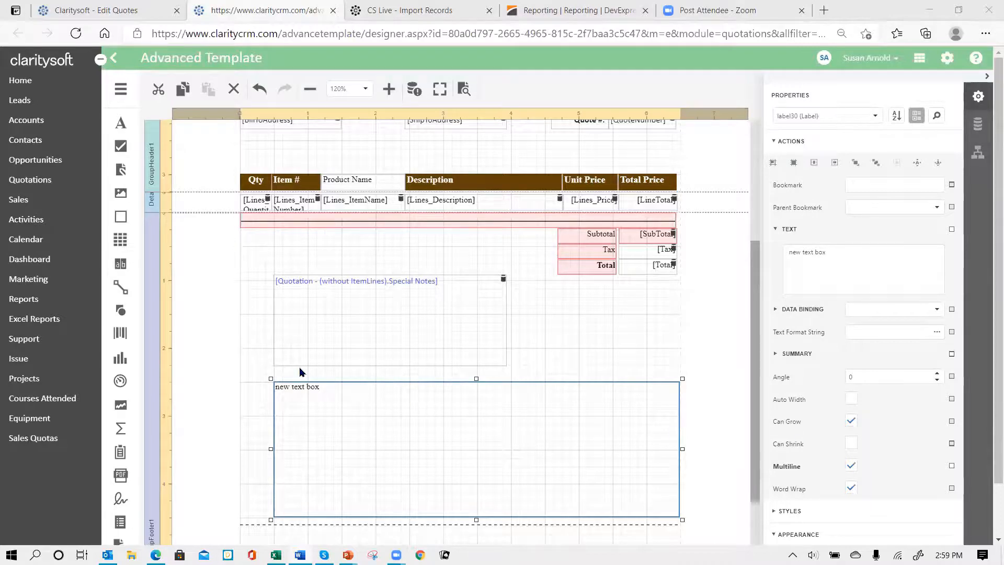
pyautogui.moveTo(298, 397); pyautogui.dragTo(296, 396)
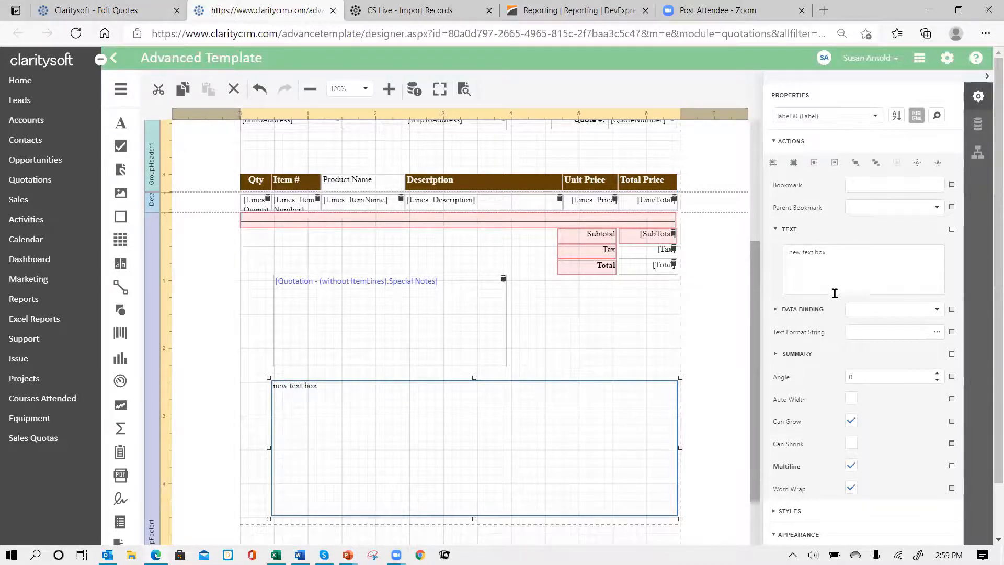
# Replace the enlarged label's text with the copied topic list running from "Properties" to "Page breaks"
pyautogui.click(792, 254)
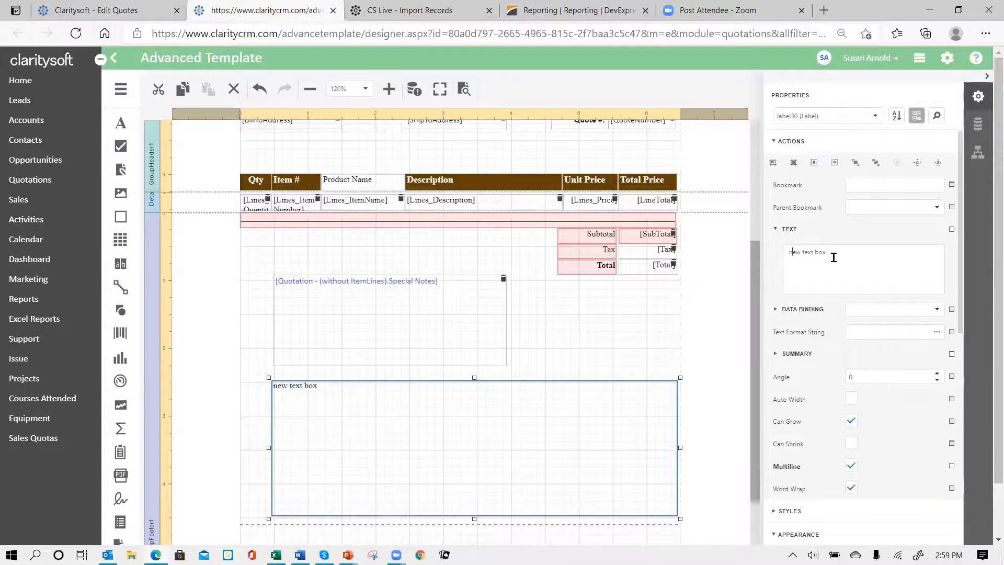
pyautogui.moveTo(833, 257); pyautogui.dragTo(759, 267)
pyautogui.write('Properties Text box – how to add text and format Number fields – how to format Image field – add logo – how to resize Add a new field using the field list Add text fields to contain ‘fixed’ data Line item list – how to set the sorting of the line items Add columns to the detail area – headings and data fields Page breaks')
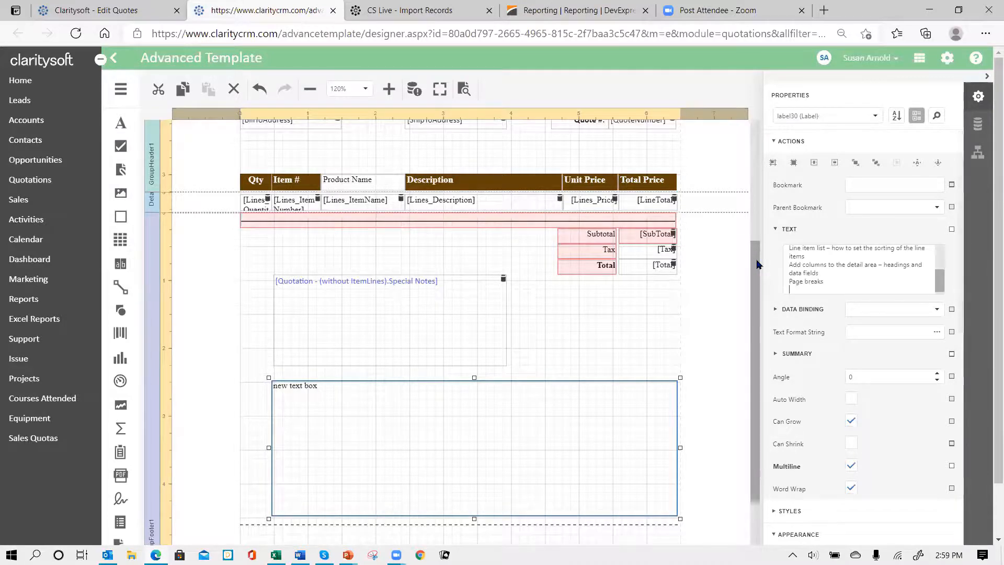
pyautogui.click(425, 448)
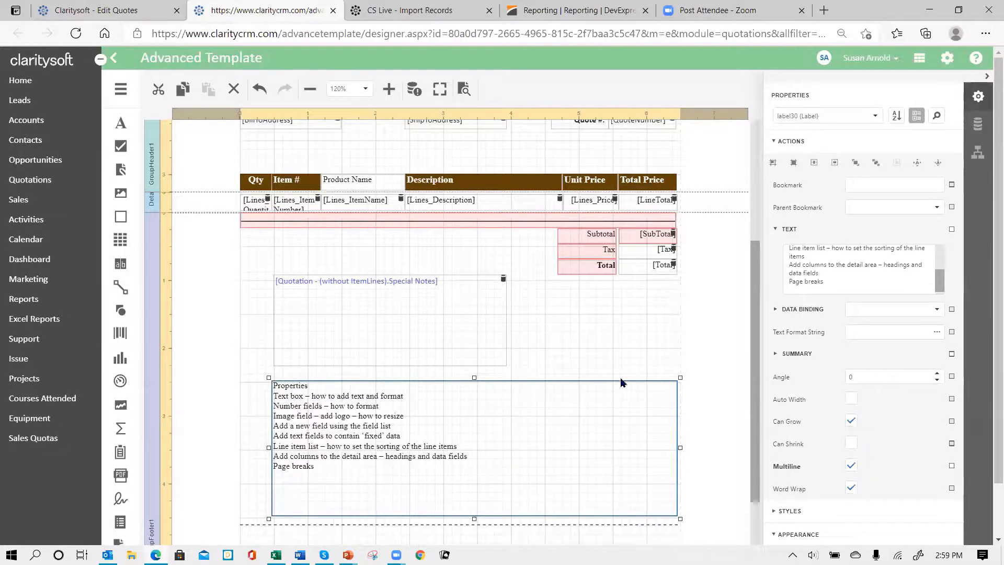
pyautogui.click(618, 345)
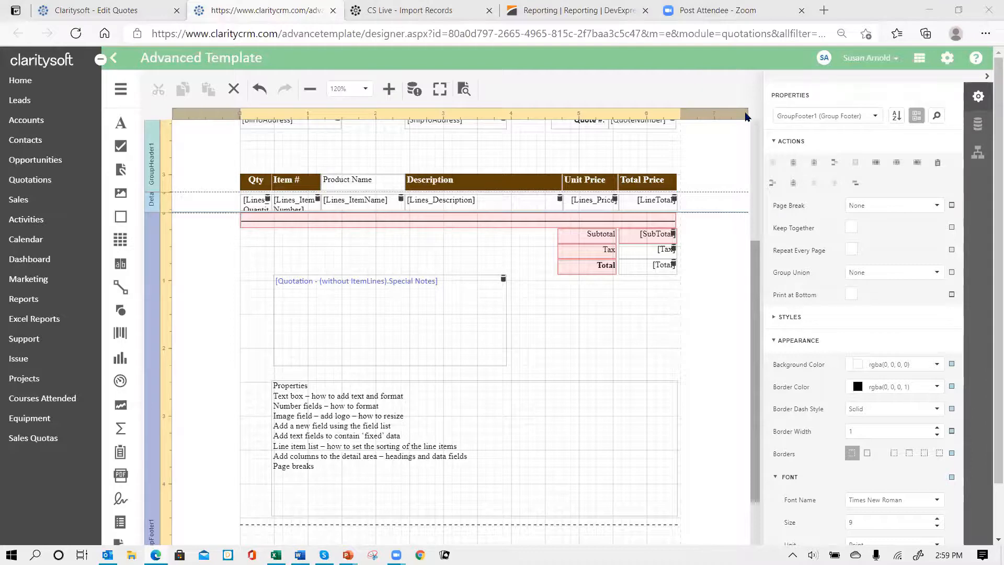
# Switch to the DevExpress Reporting documentation page and look through its Reporting Components and Report Features sections
pyautogui.click(575, 14)
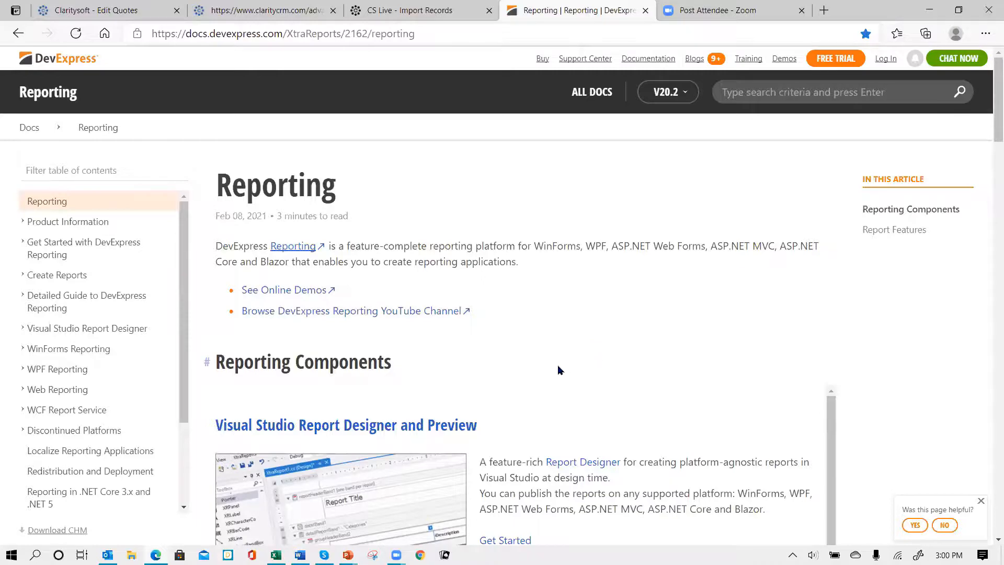
pyautogui.scroll(-12, 539, 330)
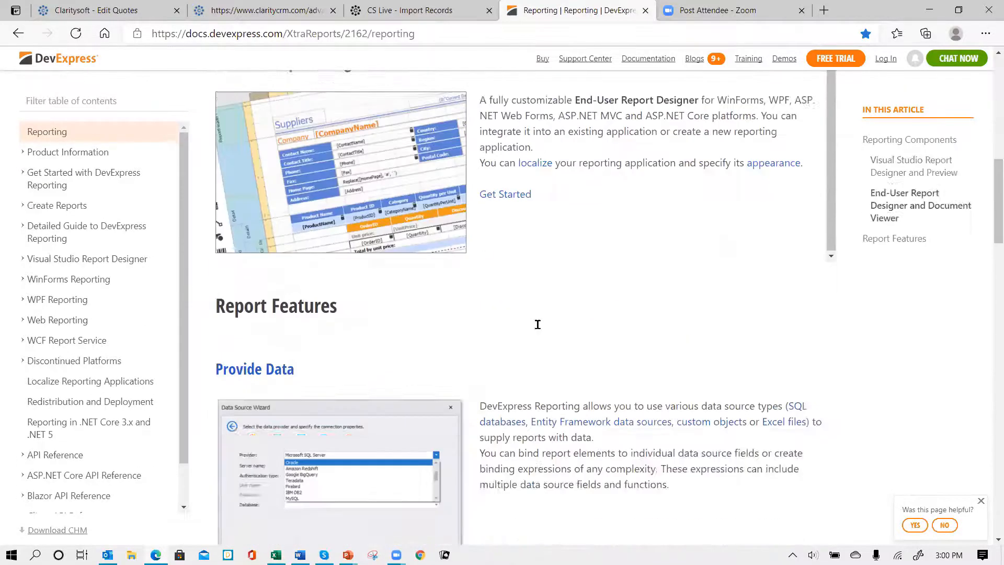
pyautogui.scroll(-5, 538, 329)
pyautogui.scroll(15, 570, 343)
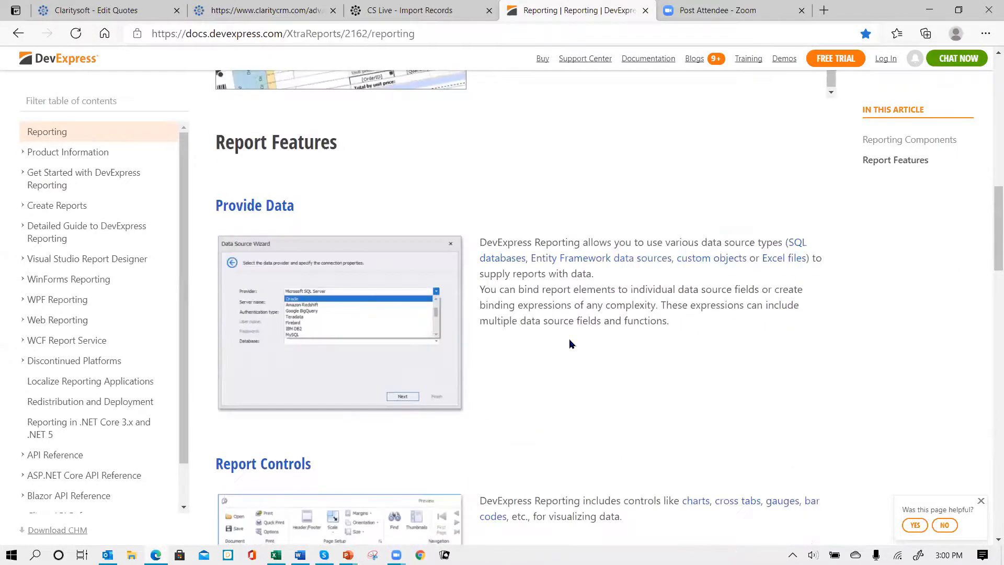
pyautogui.scroll(1, 570, 343)
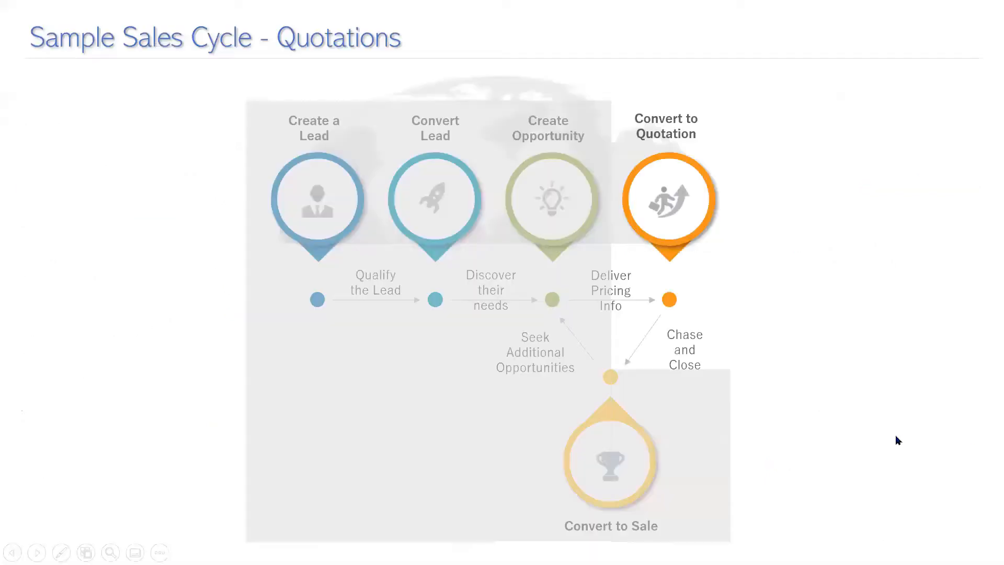
pyautogui.click(888, 421)
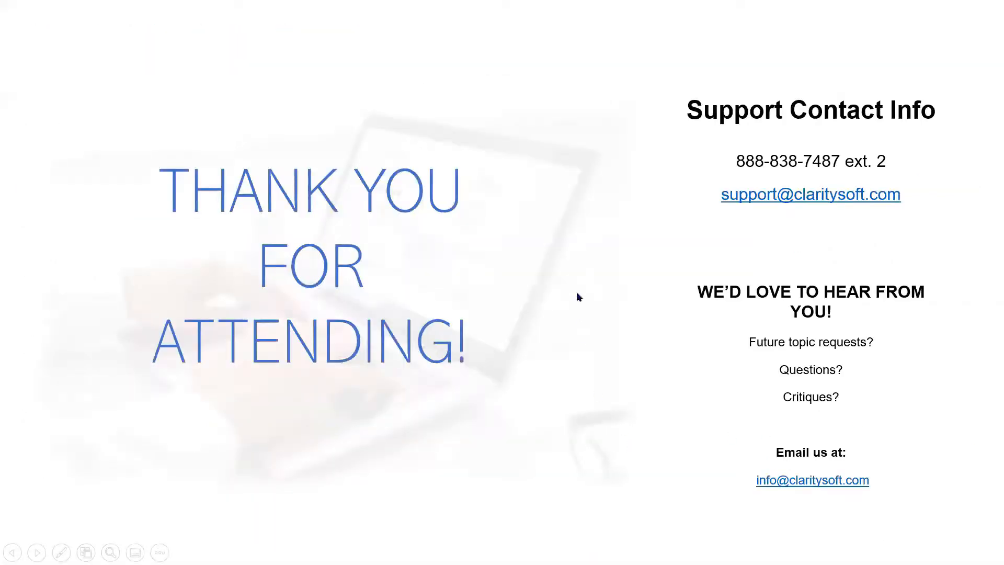